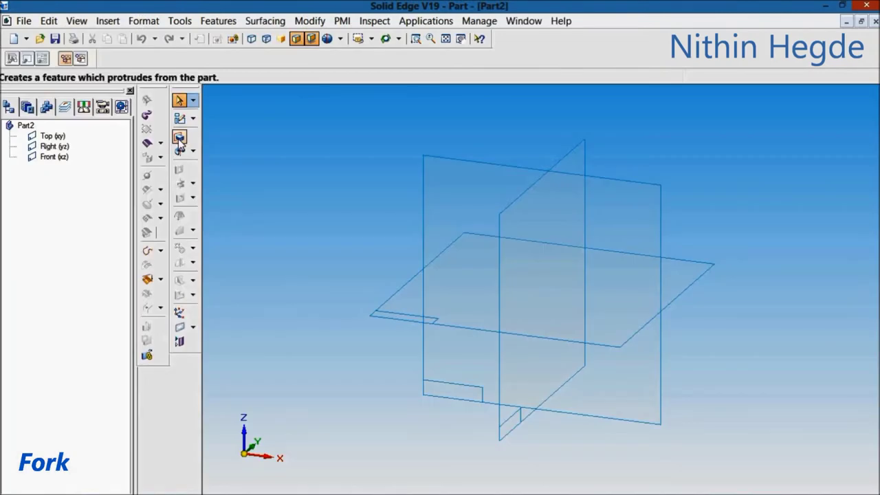
Step: Create a new Solid Edge solid part document
click(179, 136)
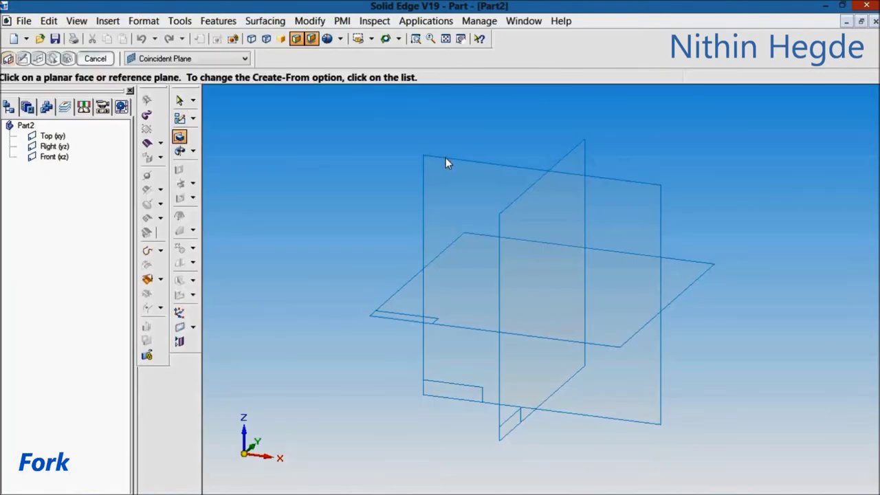
Step: Sketch a rectangle on the Front plane with its edge midpoints connected to the axes
click(334, 183)
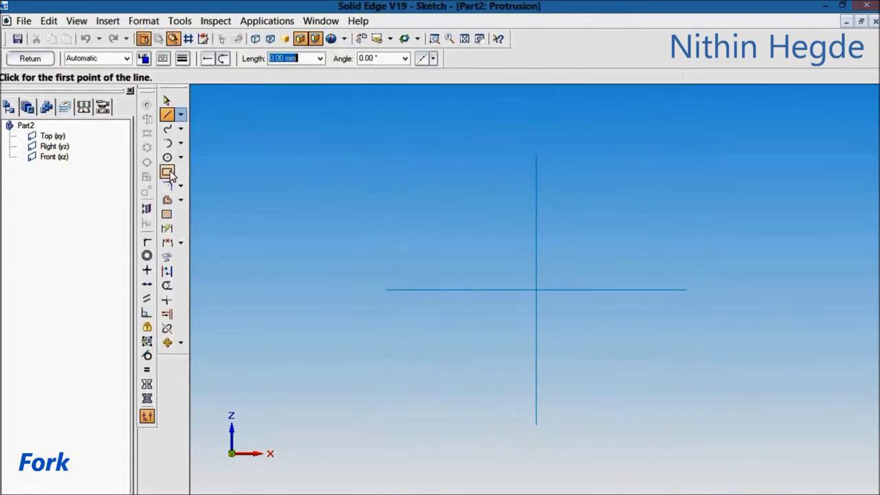
click(167, 172)
click(509, 218)
click(582, 218)
click(556, 409)
click(147, 244)
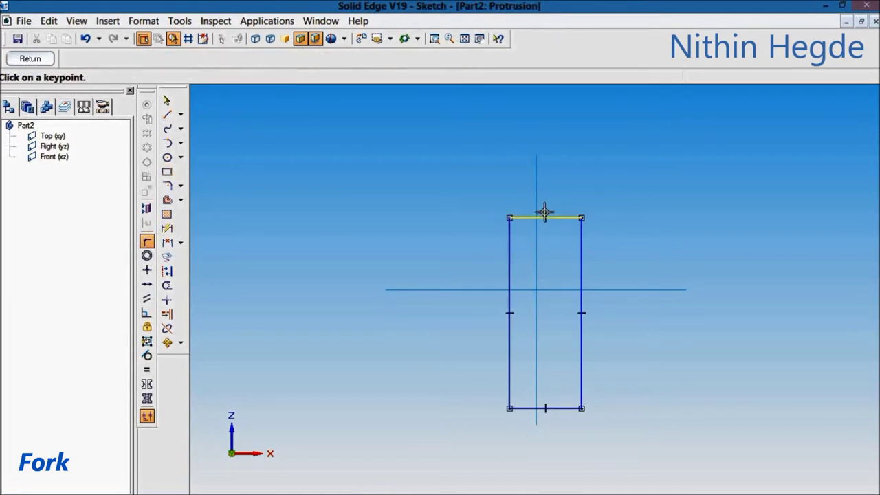
click(530, 228)
click(509, 304)
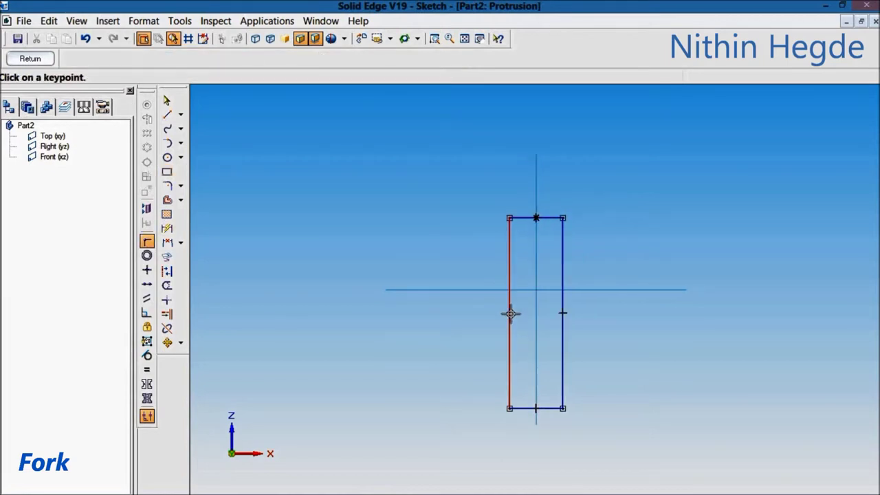
click(509, 313)
click(486, 290)
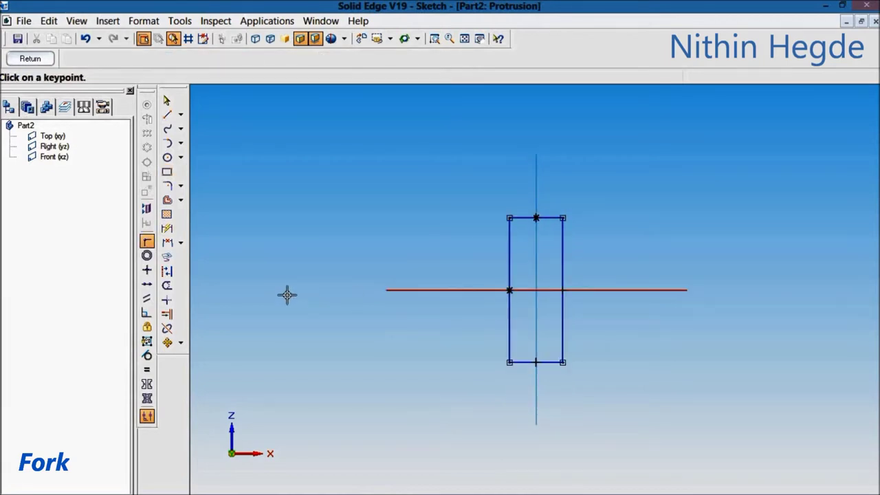
Step: Dimension the rectangle 16 mm wide and 84 mm high
click(167, 228)
click(517, 217)
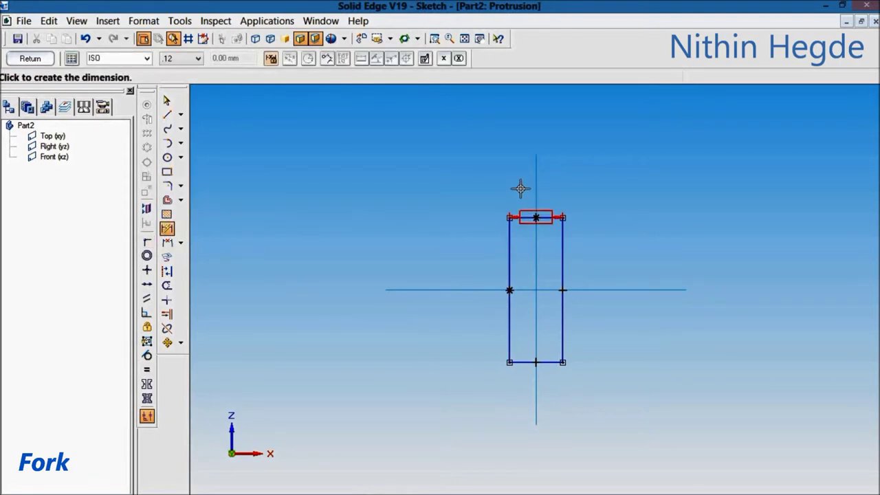
click(521, 188)
text(16)
key(Return)
click(516, 274)
click(479, 282)
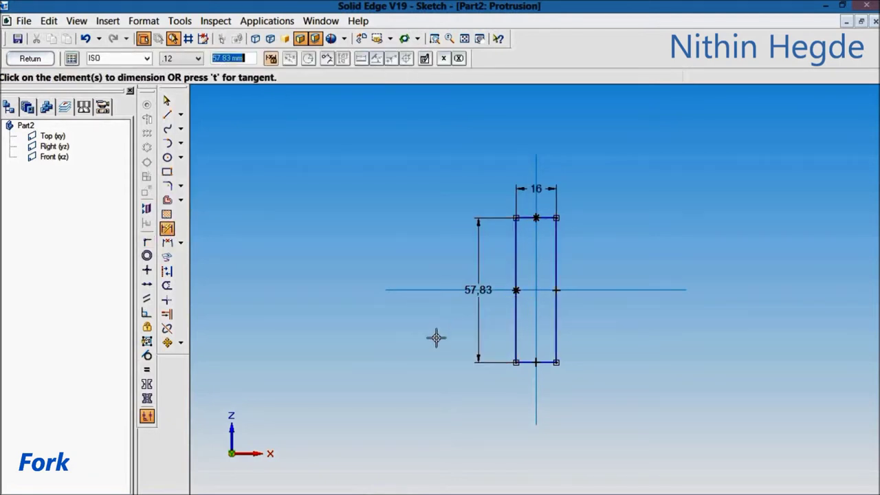
text(84)
key(Return)
Step: Extrude the rectangle symmetrically 57 mm to finish Protrusion 1
click(30, 58)
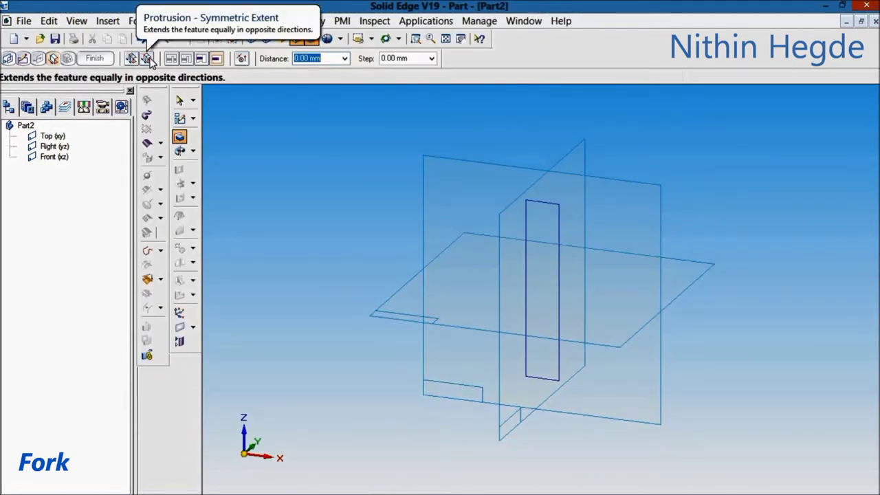
click(150, 61)
text(57)
key(Return)
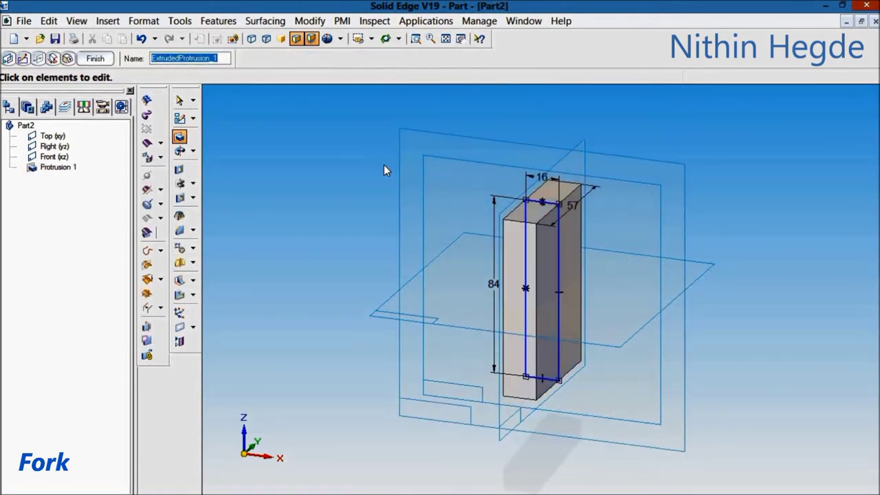
click(102, 59)
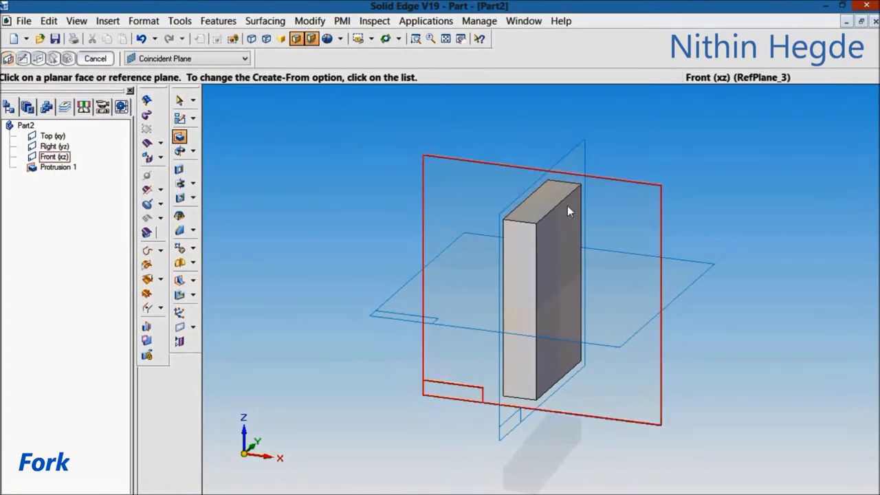
Step: Include the block's right edge and draw concentric Ø16 and R20 circles
click(541, 197)
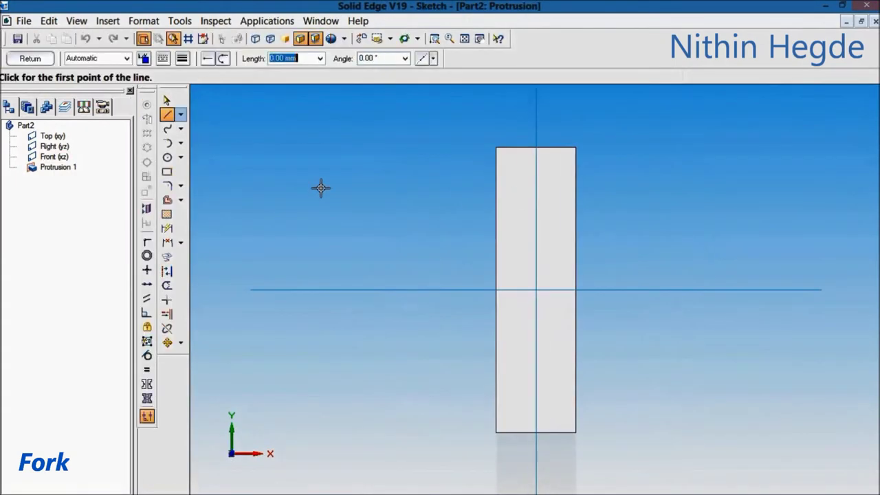
click(167, 257)
key(Return)
click(576, 337)
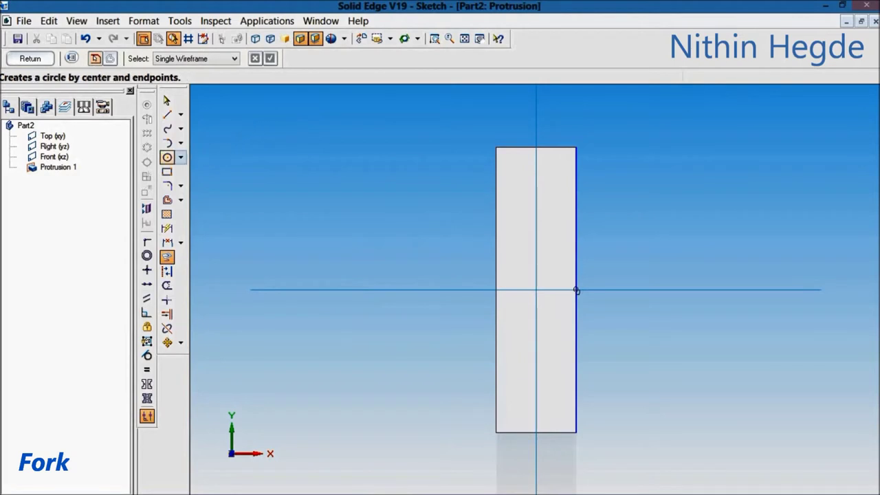
click(167, 157)
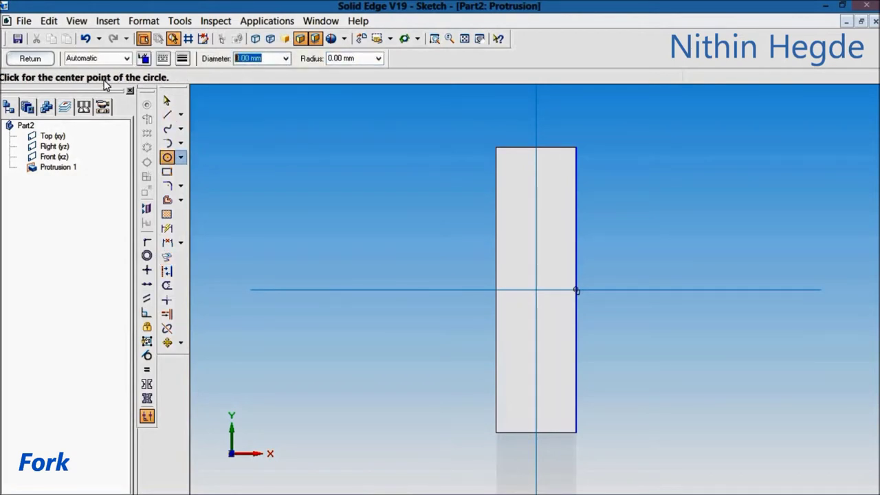
text(16)
key(Tab)
click(681, 290)
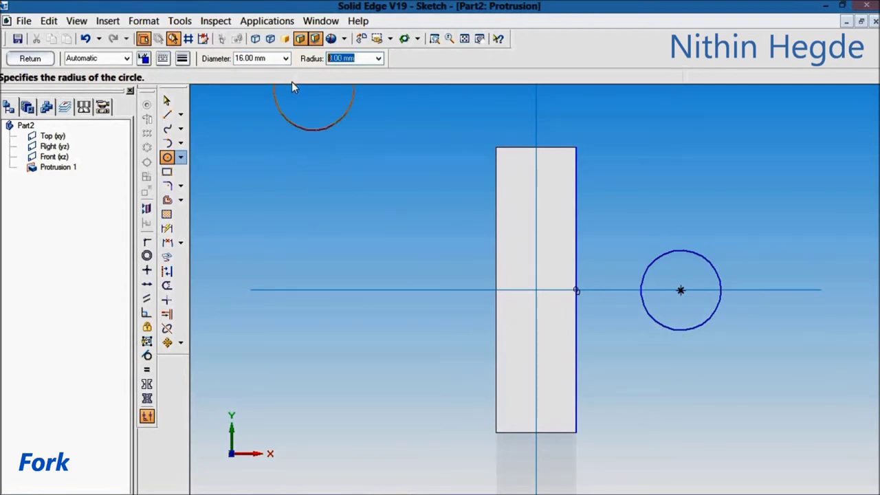
text(2)
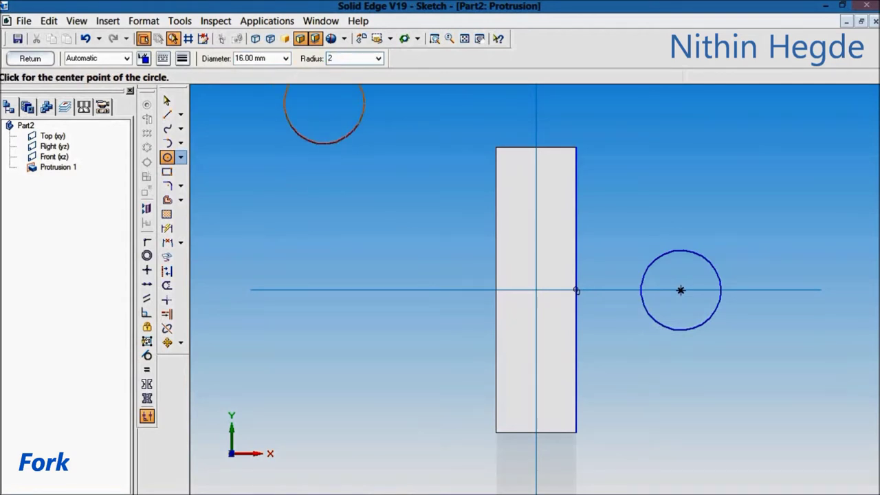
text(0)
key(Tab)
click(681, 289)
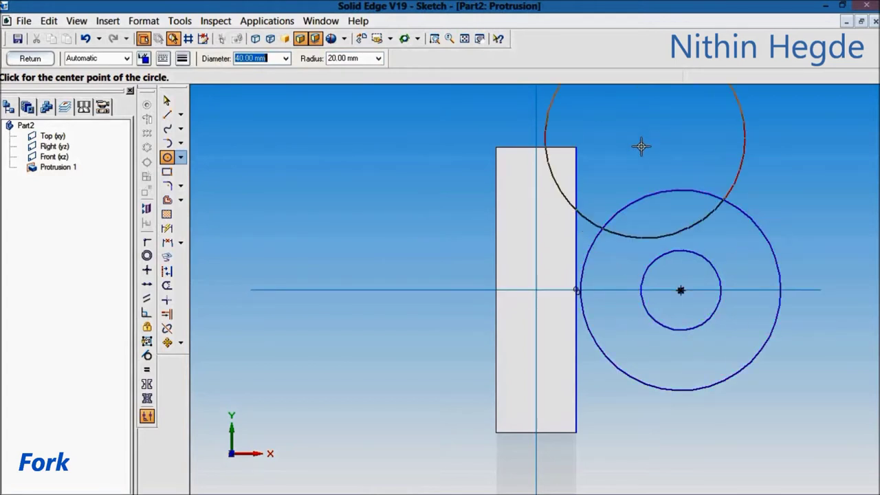
Step: Dimension the circles Ø16 and R20, centred 18 mm from the block edge
click(167, 228)
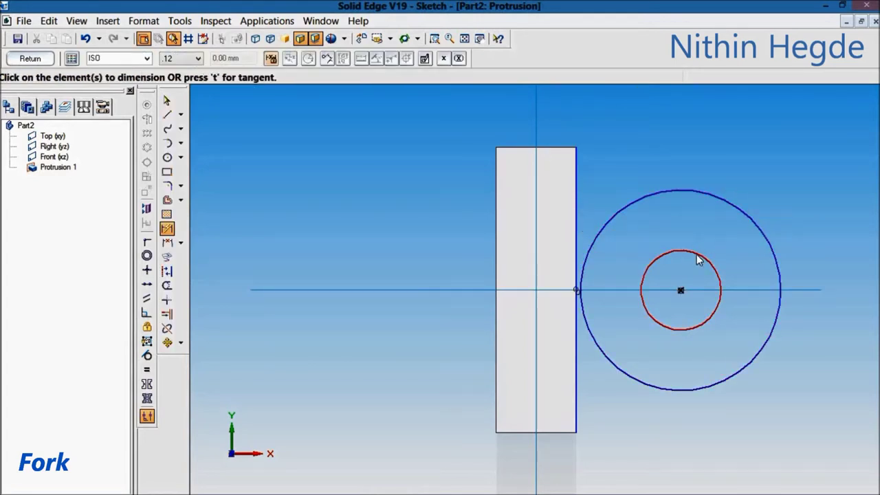
click(698, 260)
click(756, 158)
click(773, 256)
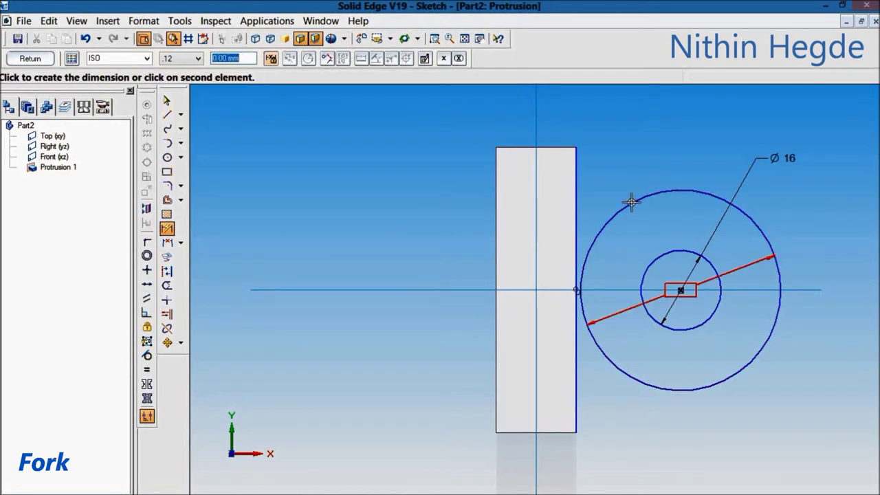
click(391, 61)
click(844, 270)
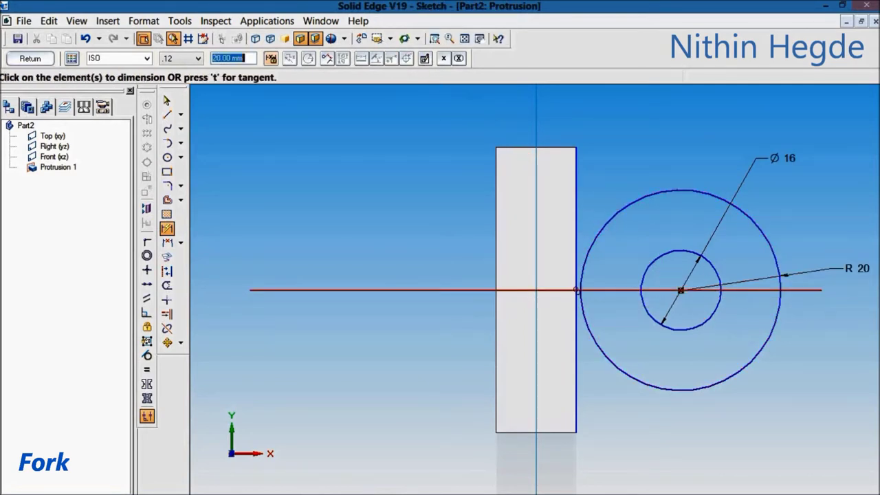
click(168, 242)
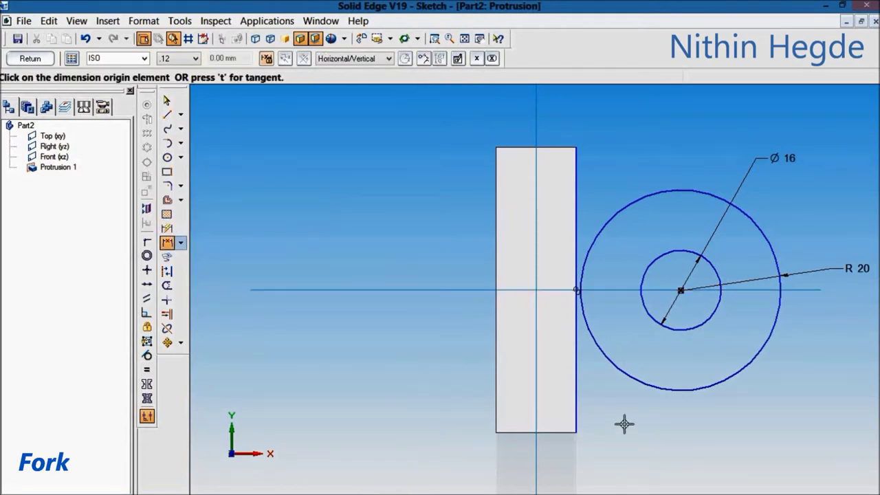
click(576, 409)
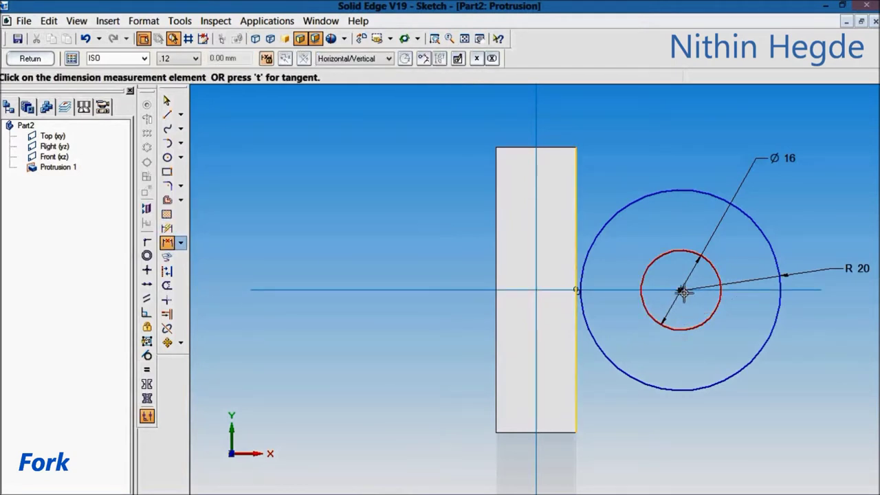
click(683, 291)
click(668, 457)
text(18)
key(Return)
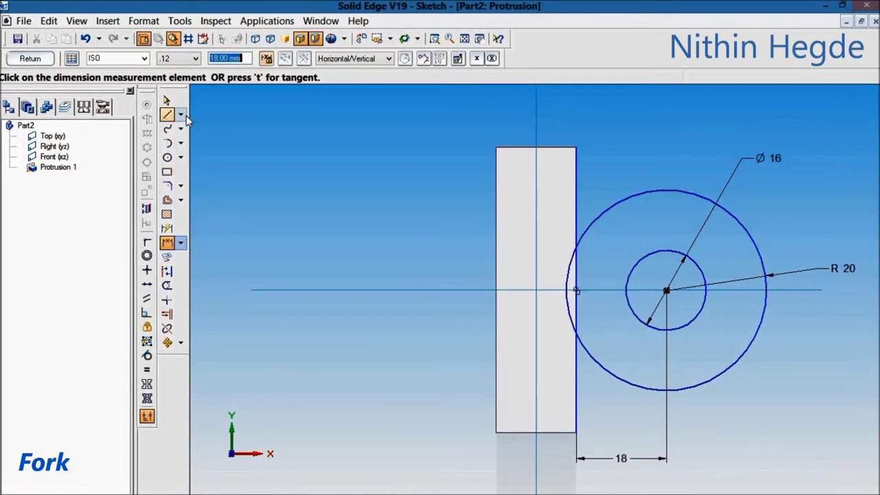
Step: Draw tangent lines from the block's corners to the R20 circle and trim the inner arcs
click(167, 115)
click(576, 147)
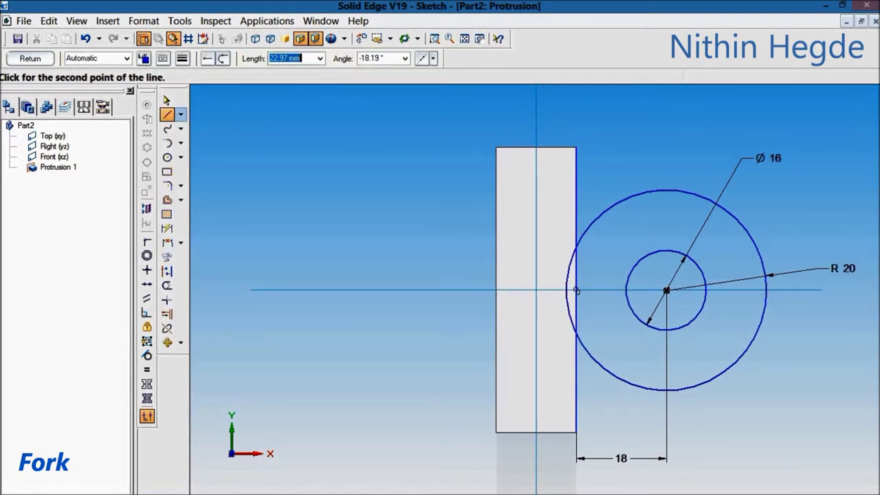
click(702, 197)
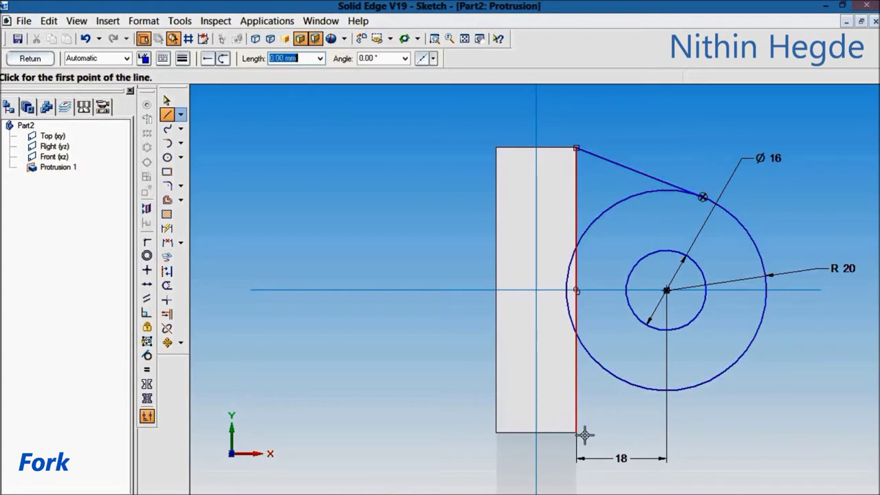
click(577, 433)
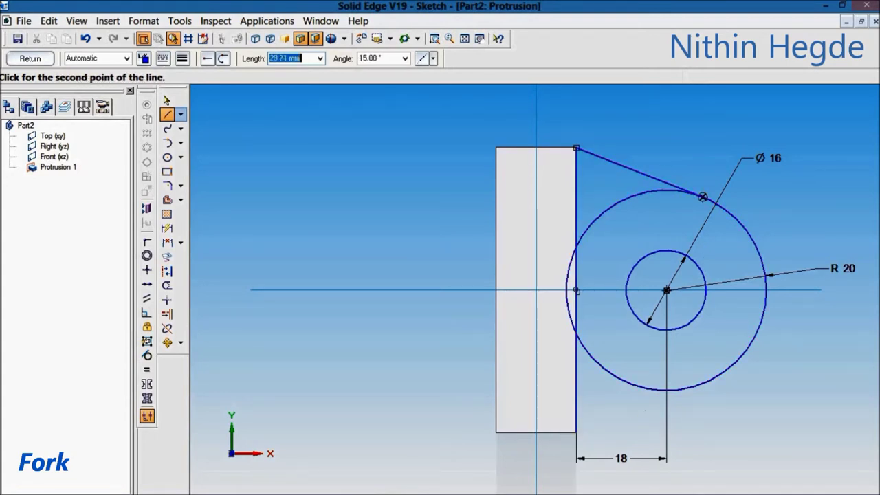
click(703, 383)
drag(571, 251, 566, 330)
click(599, 363)
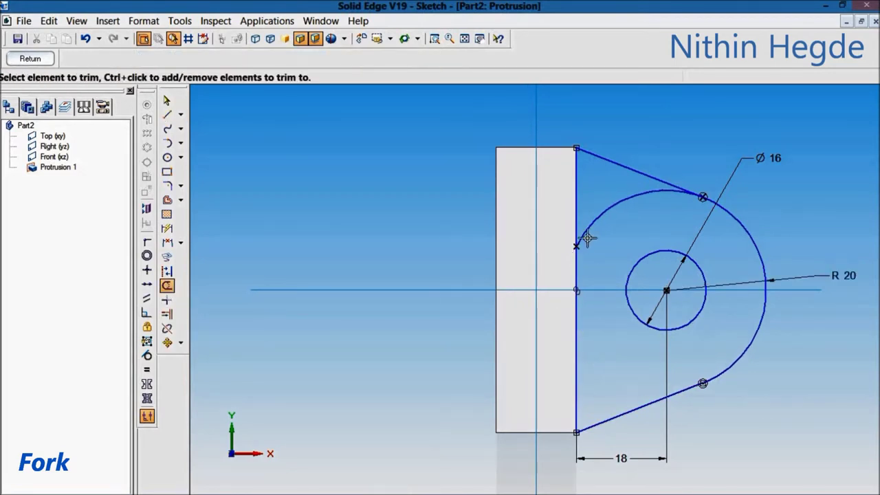
click(582, 235)
Step: Extrude the lug profile 14 mm to finish Protrusion 2
click(31, 58)
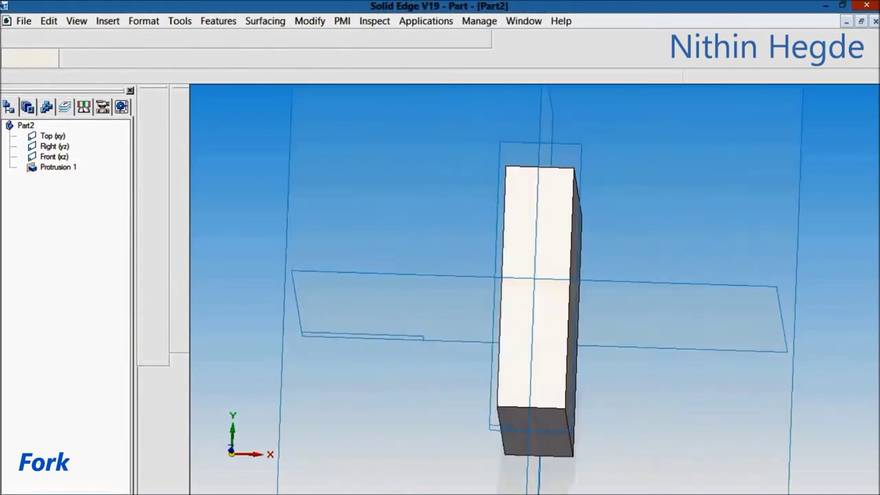
text(14)
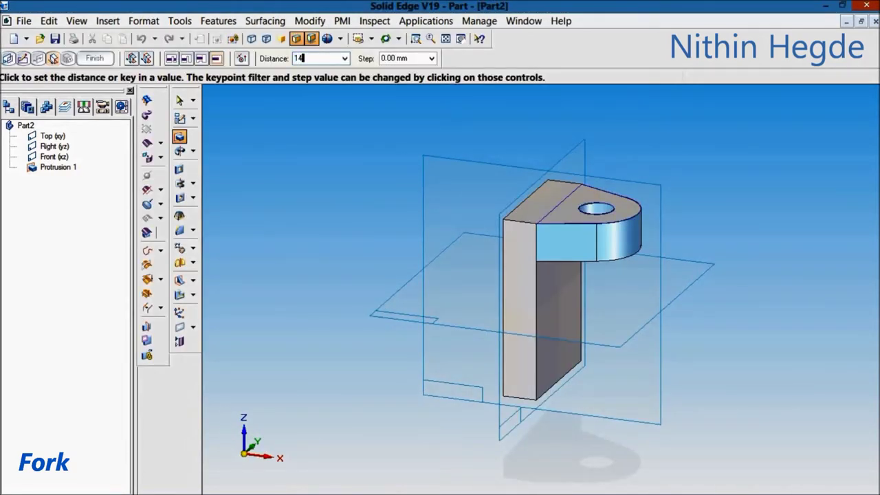
key(Return)
click(95, 59)
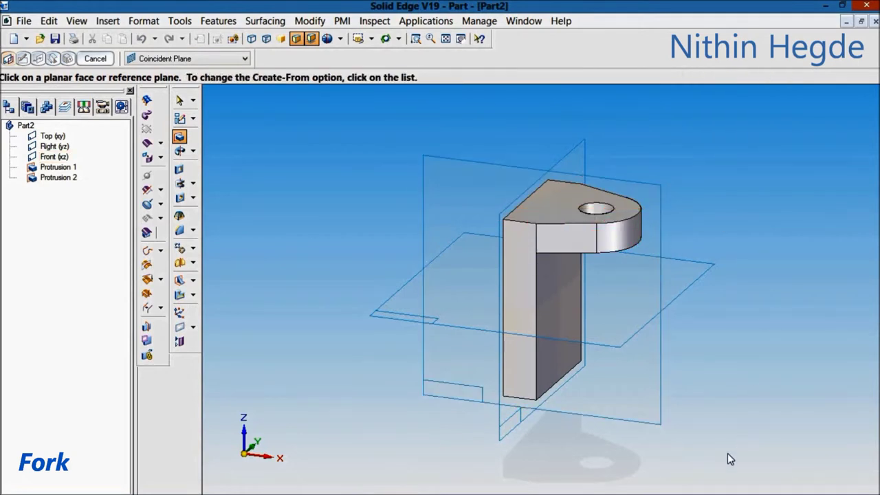
Step: Mirror the lug protrusion about the Top plane to create Mirror 1
click(178, 262)
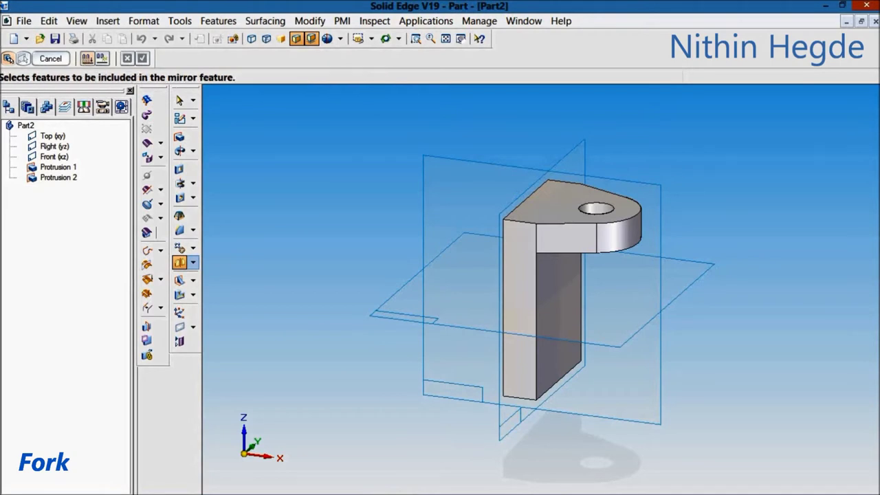
click(634, 223)
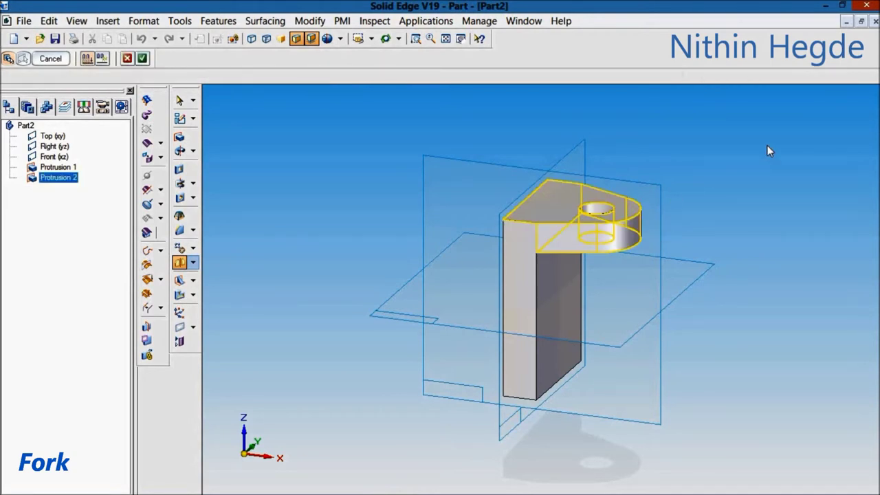
click(142, 59)
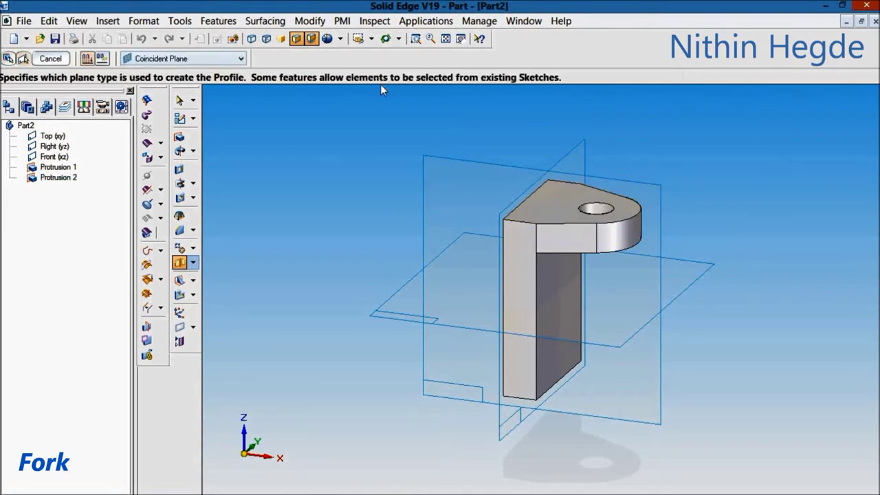
click(706, 270)
click(50, 58)
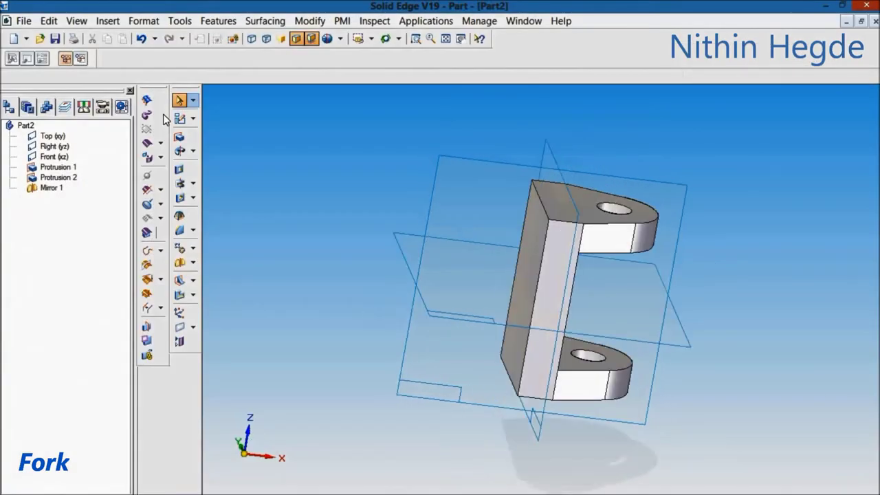
click(181, 137)
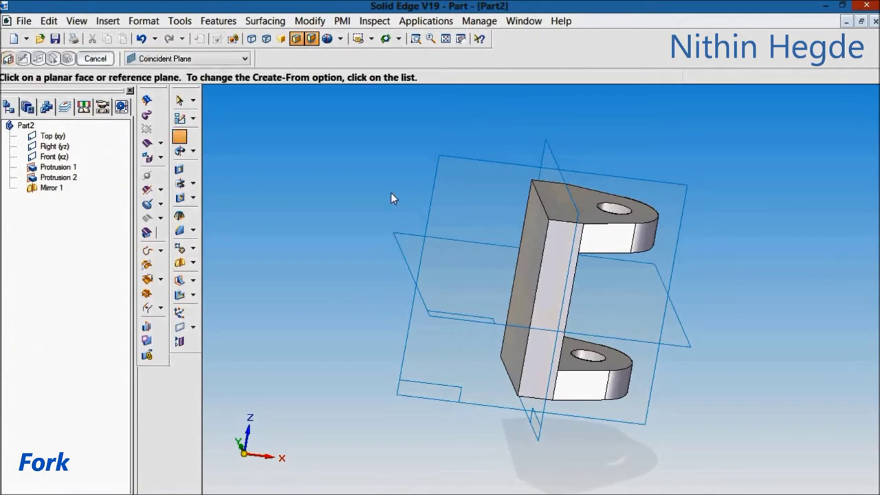
Step: Sketch a Ø57 circle centred on the axes on the Front plane
click(507, 258)
click(167, 158)
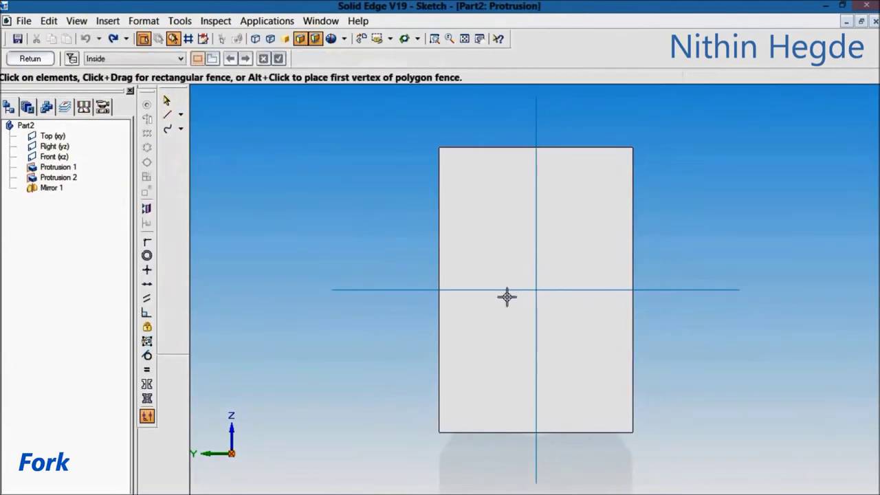
click(537, 290)
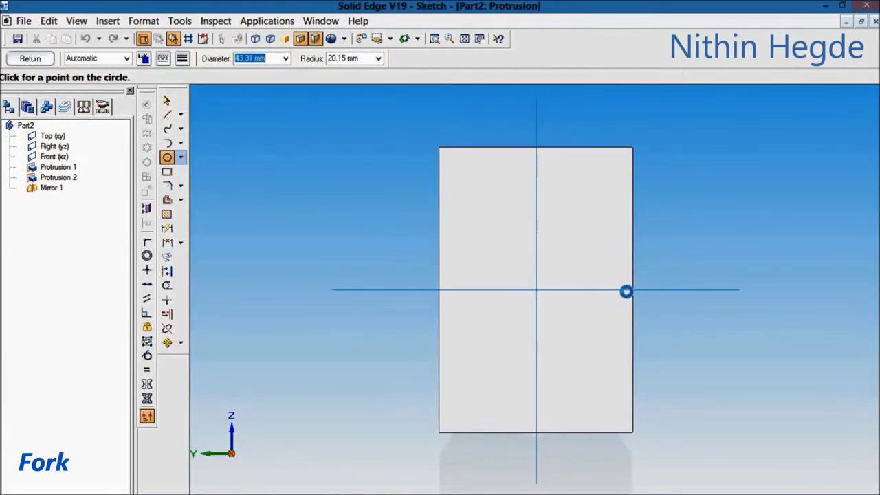
click(633, 289)
click(167, 229)
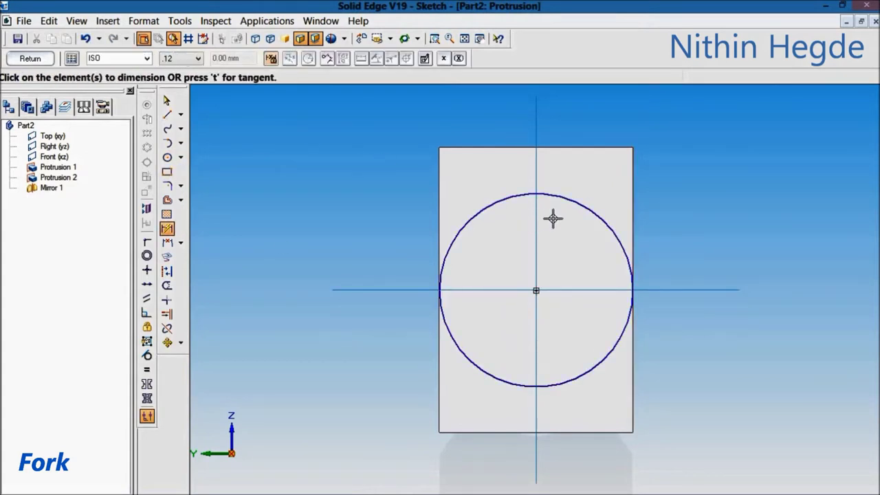
click(611, 237)
click(670, 185)
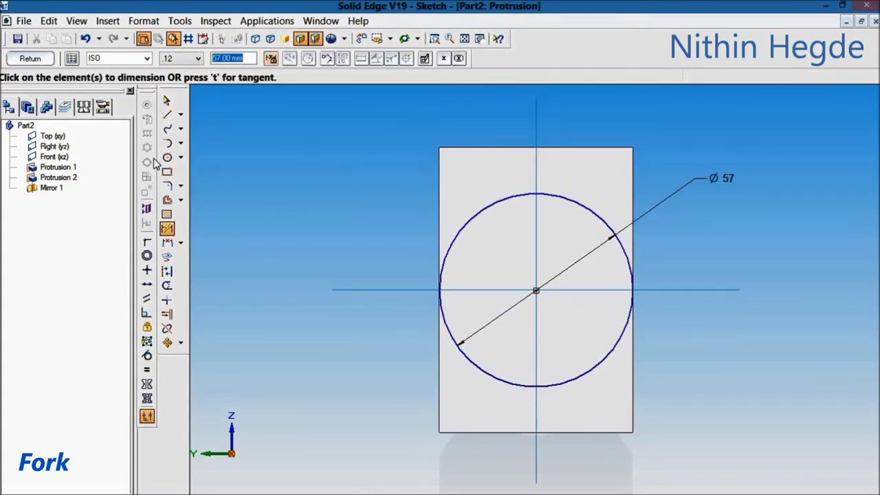
Step: Extrude the Ø57 circle 38 mm away from the lugs
click(31, 59)
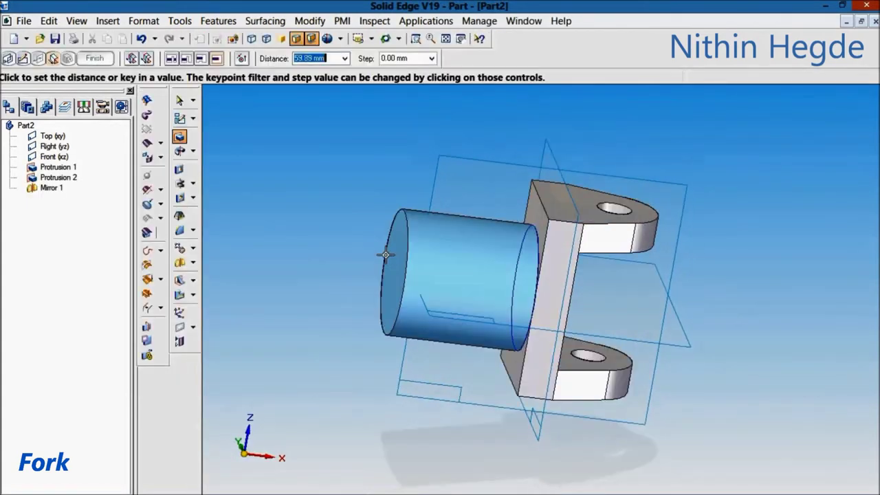
text(38)
key(Return)
click(296, 205)
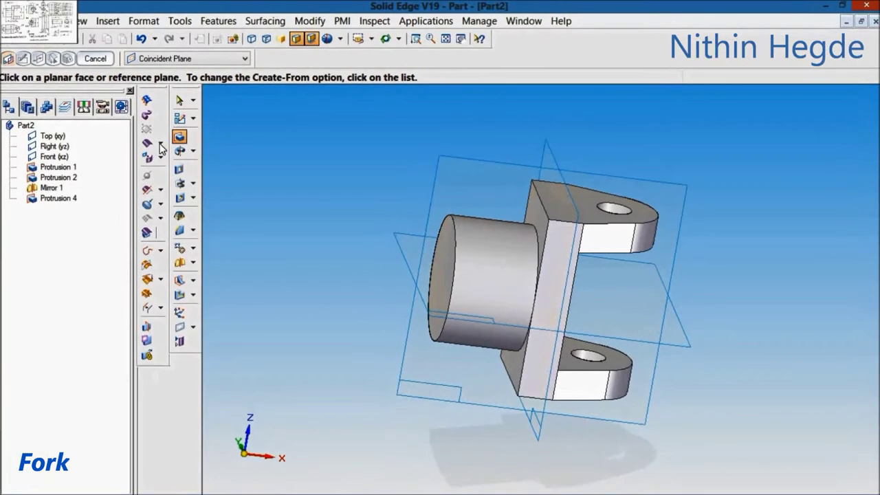
Step: Sketch a centred Ø30 circle on the boss's end face
click(442, 280)
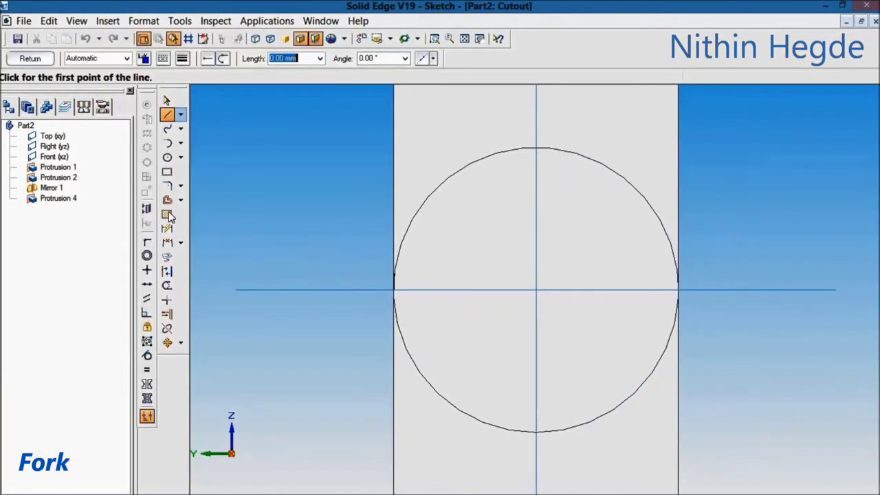
click(167, 157)
text(30)
key(Tab)
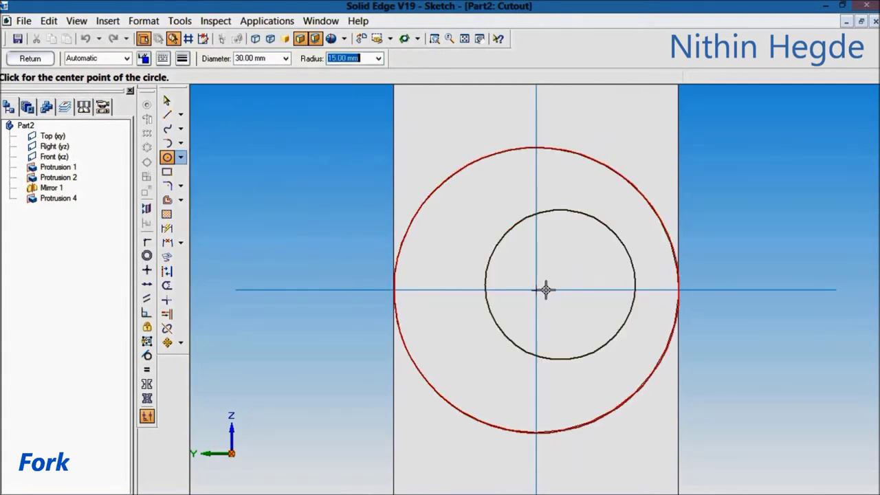
click(536, 289)
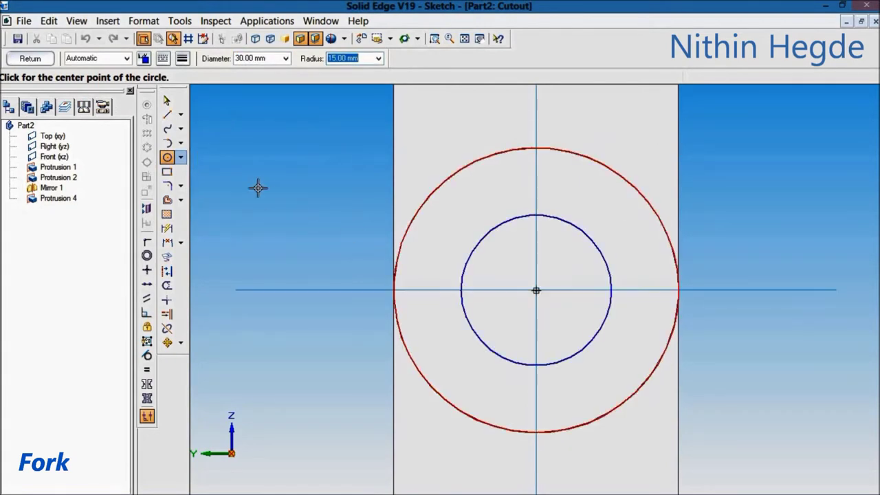
click(167, 229)
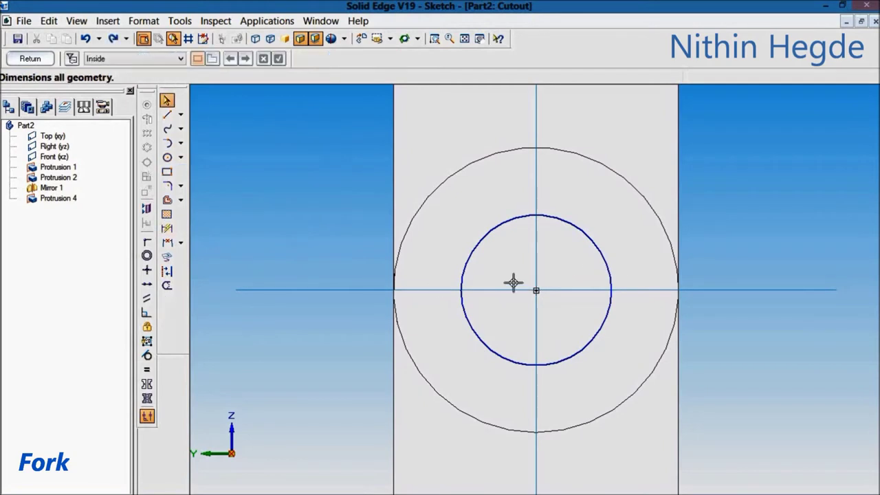
click(608, 258)
click(757, 229)
Step: Add an 8 mm wide keyway rectangle centred on the vertical axis
click(167, 172)
click(519, 192)
click(565, 192)
click(543, 245)
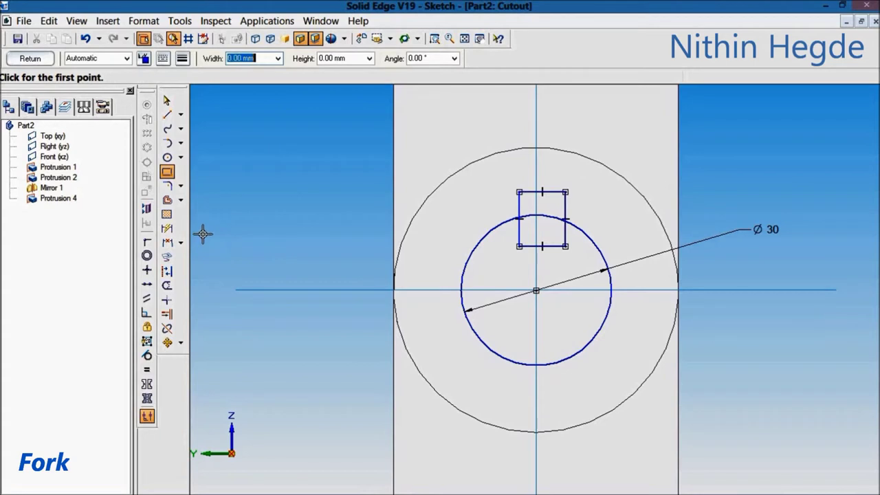
click(147, 242)
click(541, 192)
click(536, 178)
click(167, 229)
click(536, 192)
click(536, 171)
text(8)
key(Return)
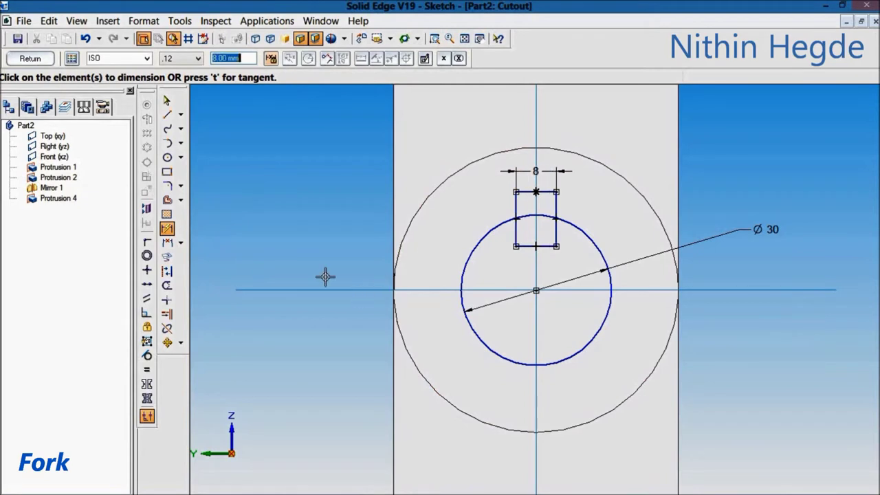
Step: Trim the keyway lines inside the circle, set 3.5 mm depth, and finish the cutout
click(167, 285)
mouse_move(512, 233)
mouse_down()
mouse_move(538, 246)
mouse_move(557, 230)
mouse_move(546, 227)
mouse_up()
key(d)
click(516, 206)
click(474, 204)
text(3.5)
key(Return)
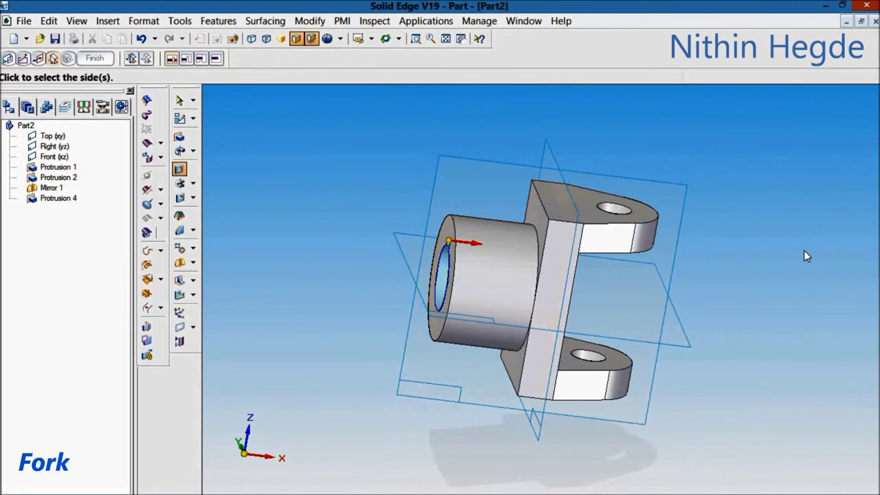
click(95, 58)
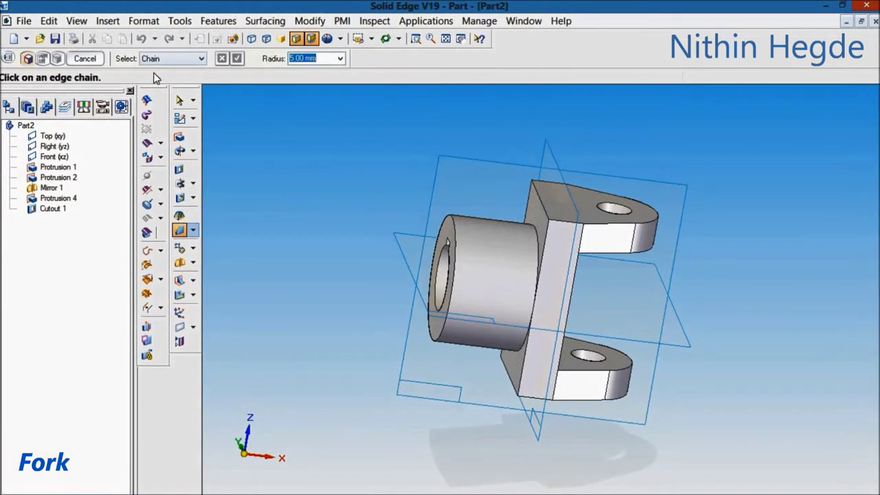
Step: Apply a 3 mm round to the boss's front and back circular edges
text(3)
key(Return)
click(452, 217)
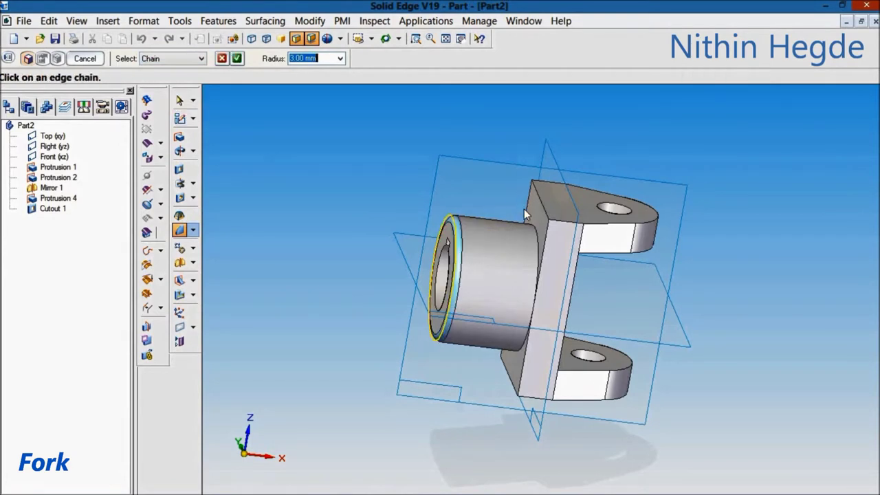
click(532, 237)
click(521, 346)
click(237, 59)
click(88, 59)
click(88, 58)
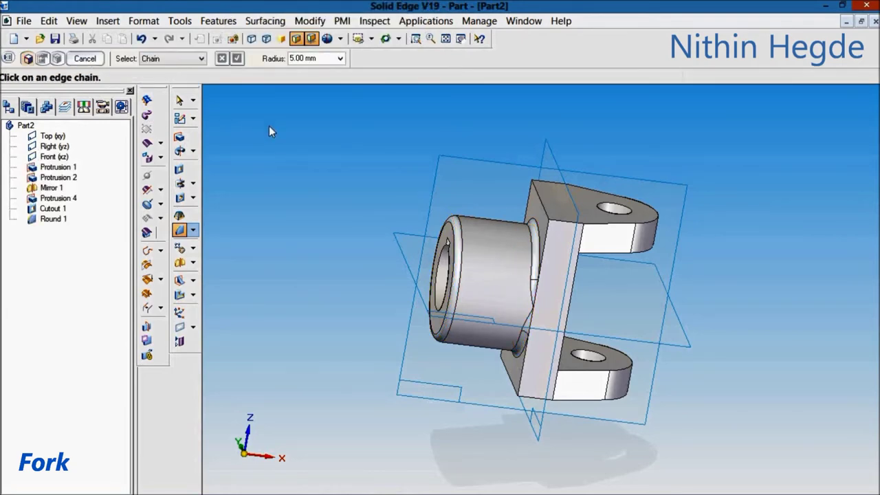
key(ctrl+i)
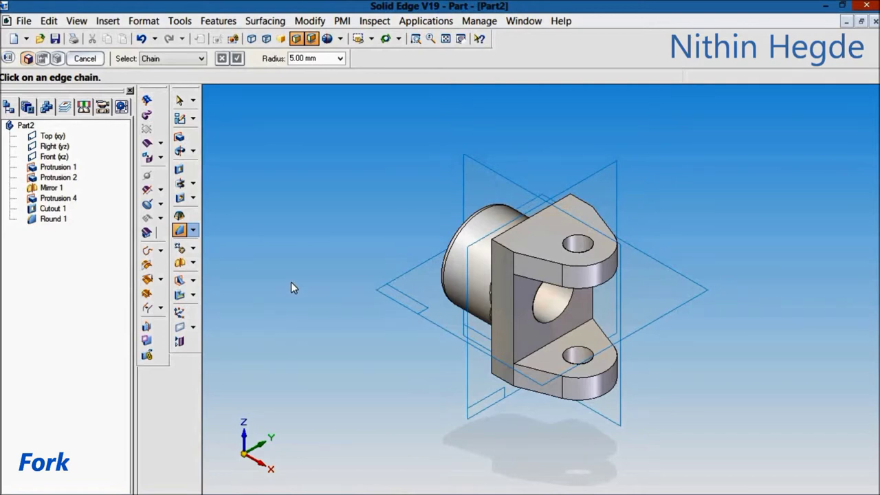
click(180, 21)
Step: Assign Steel as the part material from the Material Table
click(242, 176)
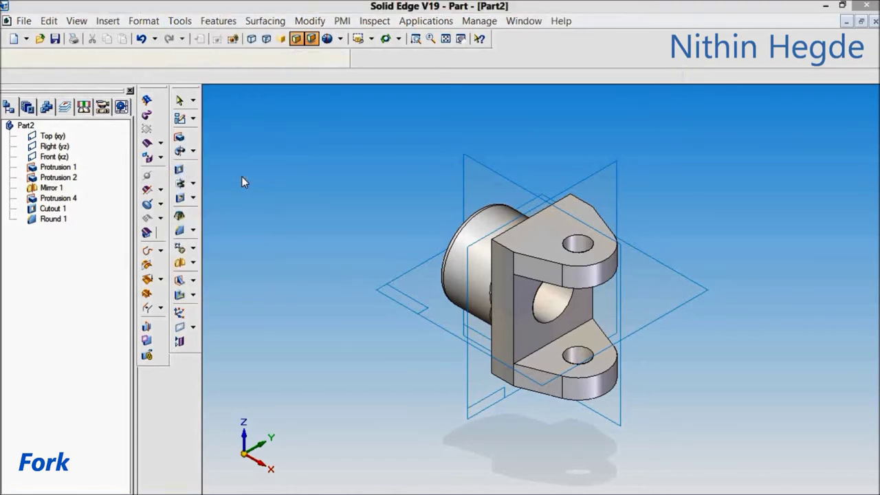
click(535, 113)
click(412, 421)
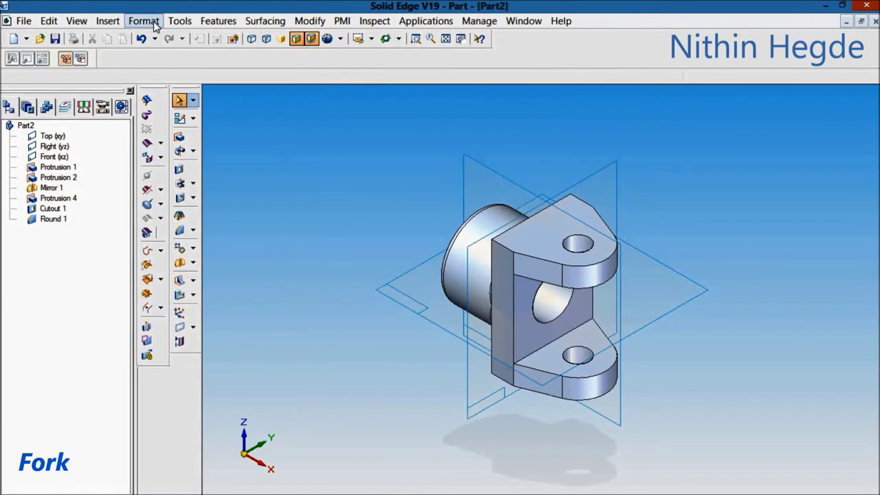
click(153, 22)
Step: Paint the whole part with the Yellow style
click(165, 55)
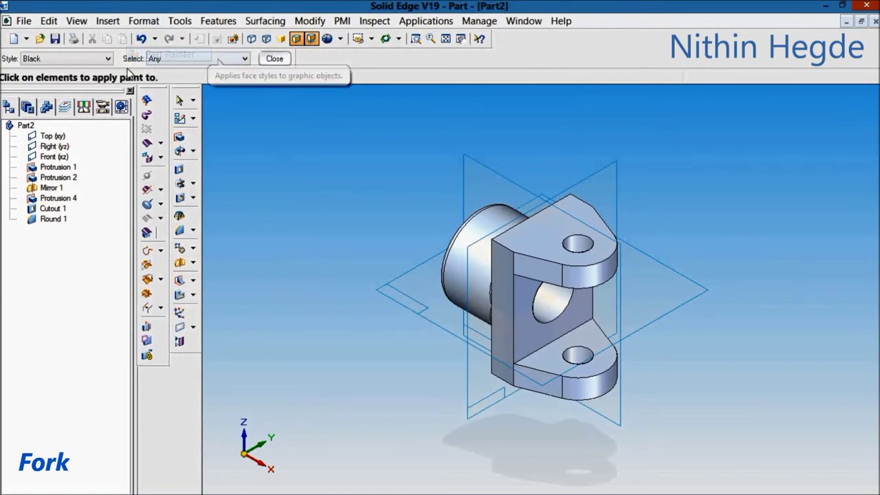
click(108, 60)
click(53, 289)
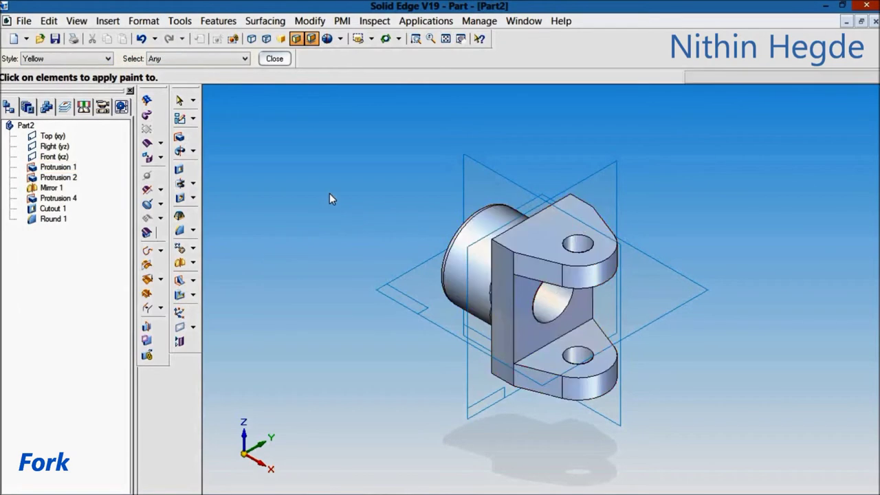
click(475, 227)
click(276, 59)
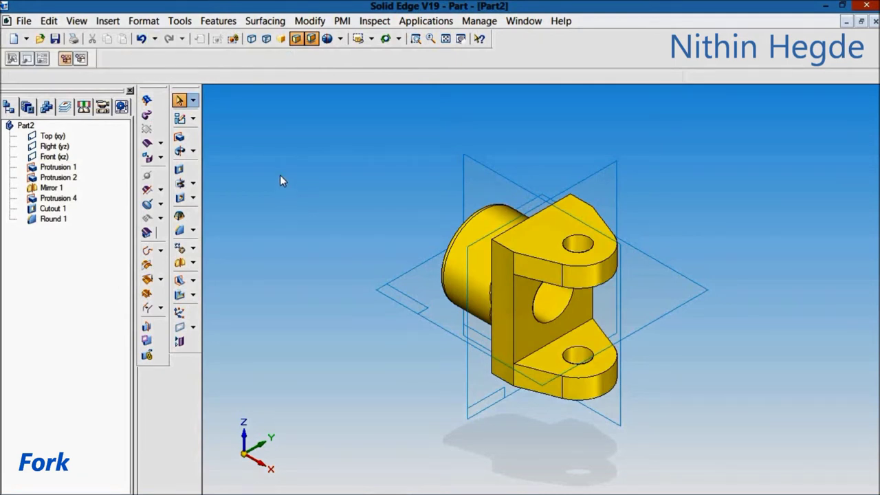
Step: Save the part as Fork
click(55, 38)
click(142, 291)
text(Fork)
click(565, 303)
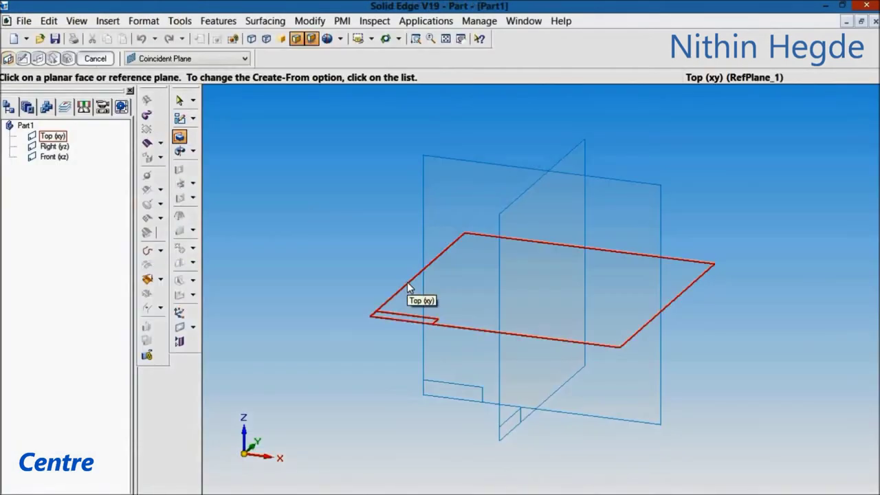
Step: Pick the Top plane to sketch the centre block
click(409, 287)
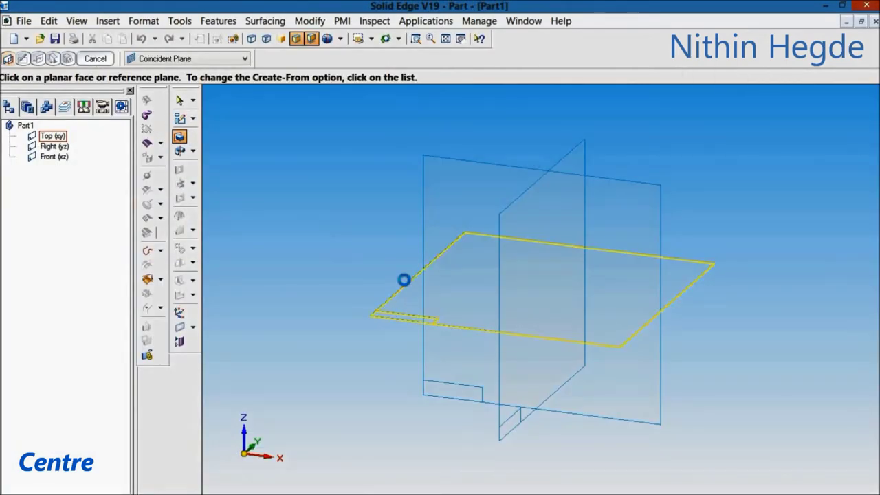
Step: Draw a Ø32 circle at the origin and extrude it 56 mm as the upright cylinder
click(167, 158)
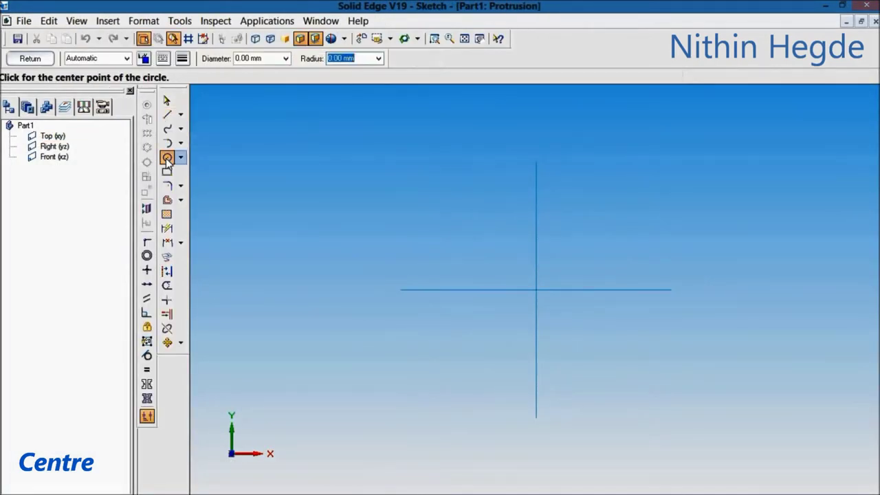
text(32)
click(589, 318)
click(531, 297)
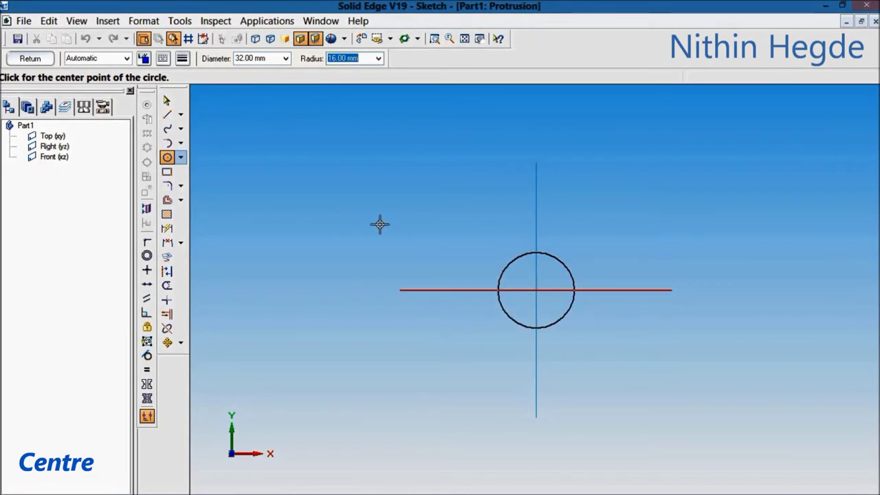
click(167, 228)
click(565, 261)
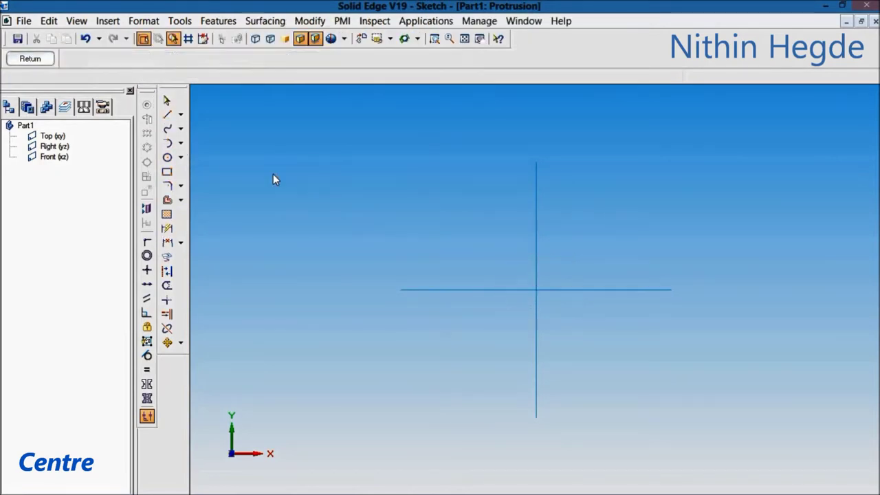
click(301, 225)
click(95, 59)
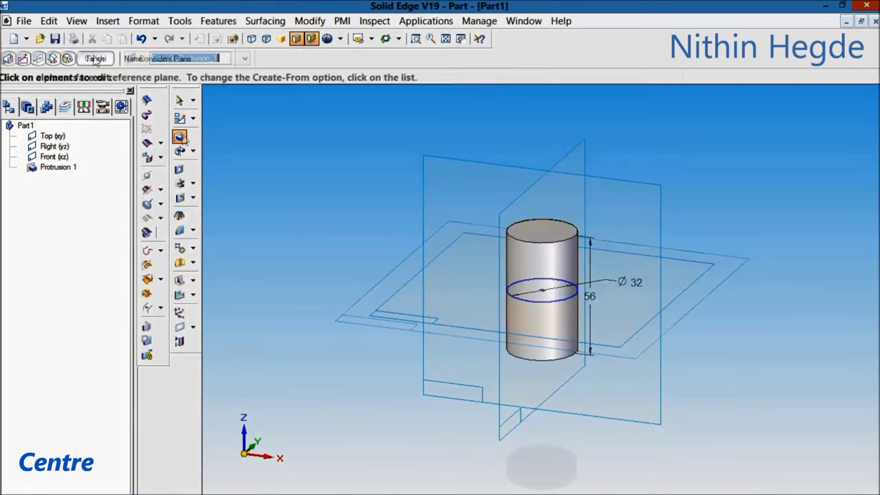
Step: Sketch a dimensioned Ø32 circle on the front plane for a second protrusion
click(634, 169)
click(167, 158)
key(Tab)
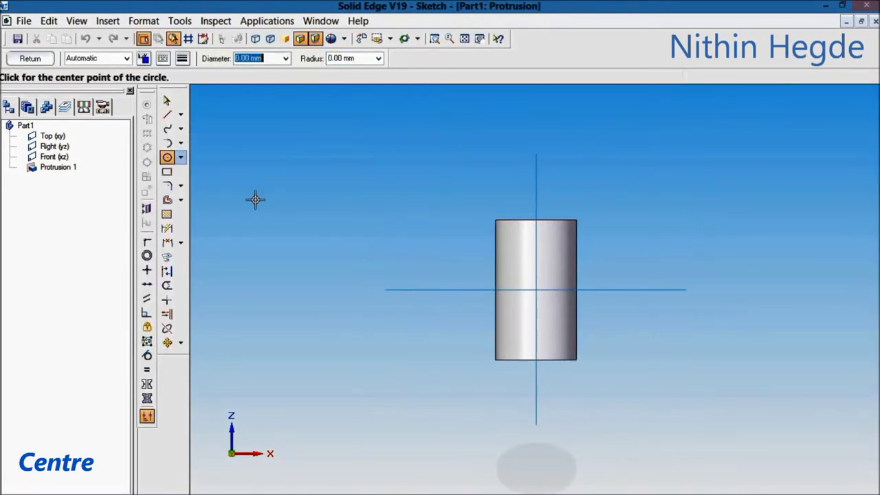
text(32)
key(Return)
click(588, 290)
key(d)
click(619, 261)
click(656, 247)
Step: Offset the circle 18 mm from the vertical axis and finish the crossing cylinder
click(167, 242)
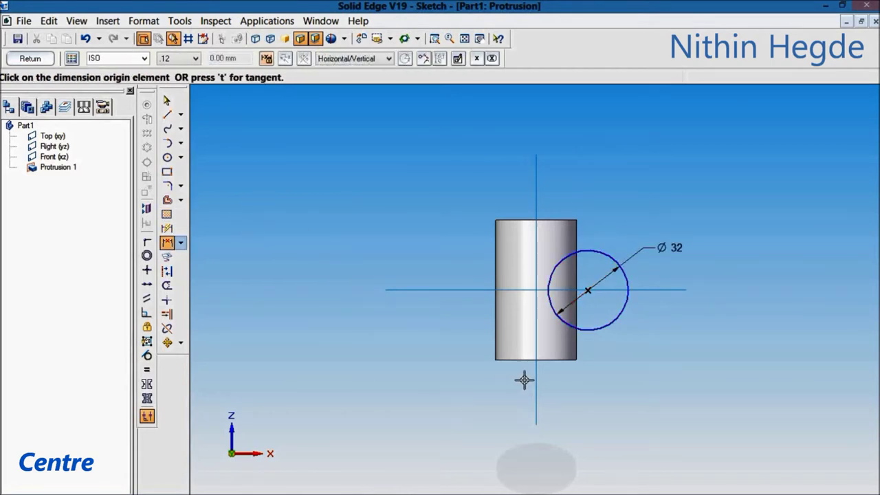
click(535, 375)
click(588, 291)
click(561, 191)
text(18)
key(Return)
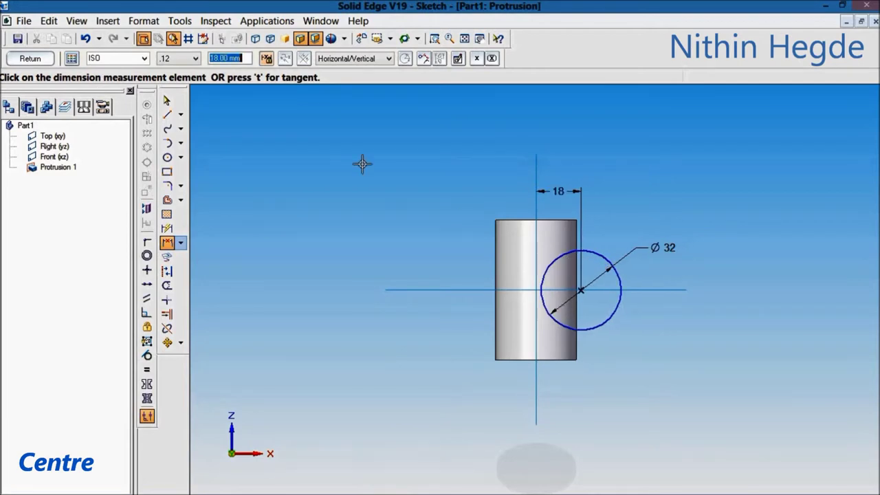
click(29, 58)
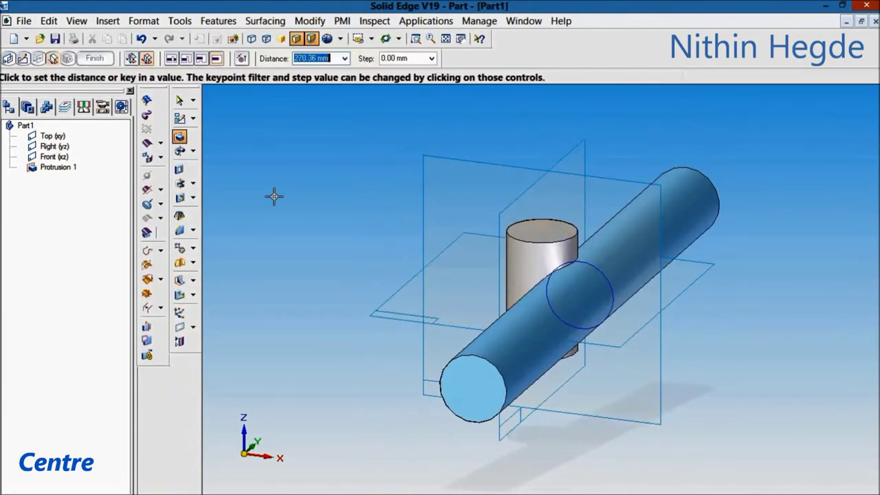
click(333, 228)
right_click(299, 211)
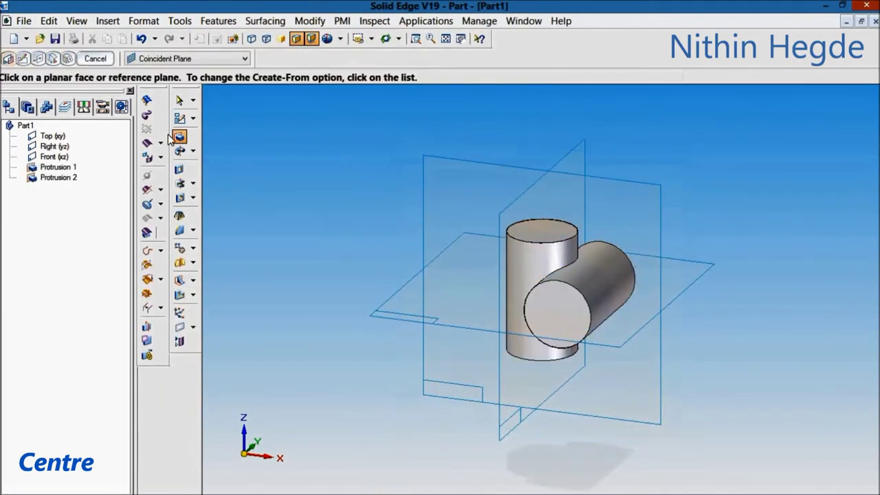
Step: Cut a Ø16 hole through all from the vertical cylinder's top face
click(179, 169)
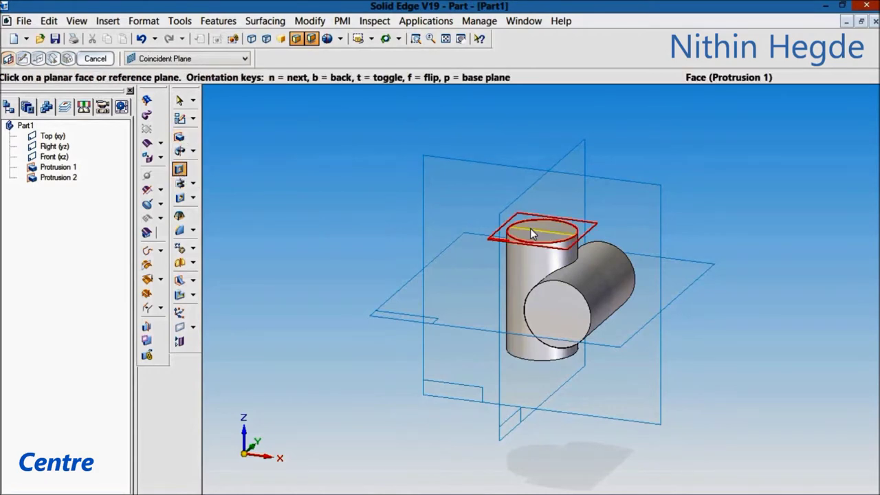
click(526, 229)
click(167, 157)
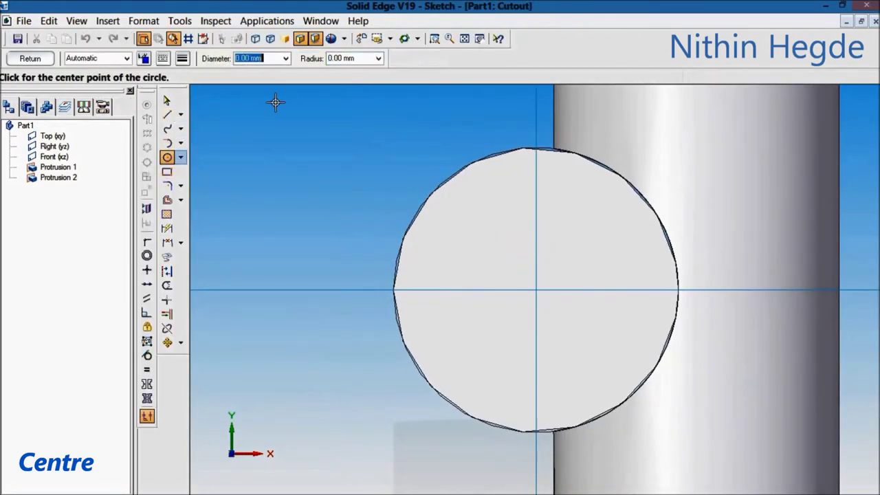
text(16)
key(Tab)
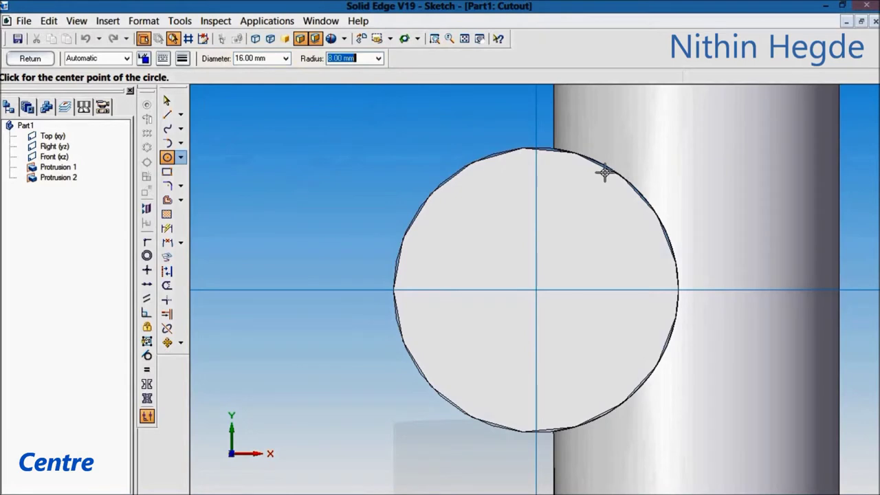
click(537, 292)
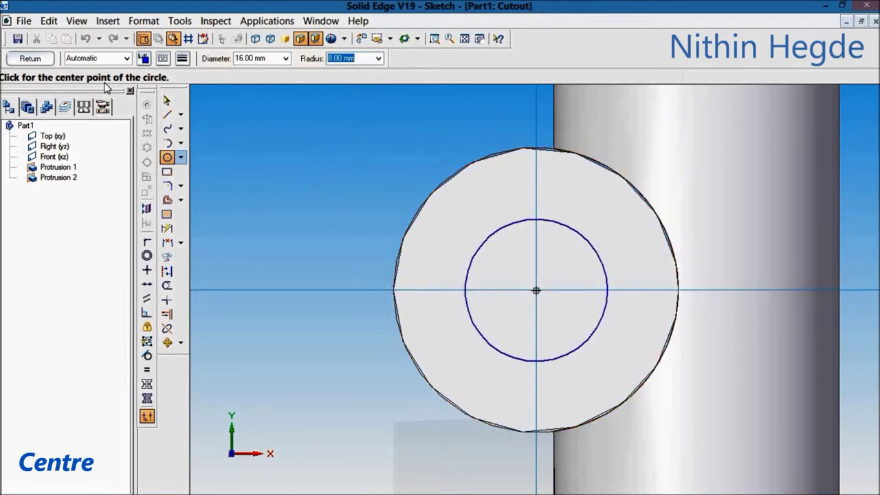
click(29, 58)
click(182, 60)
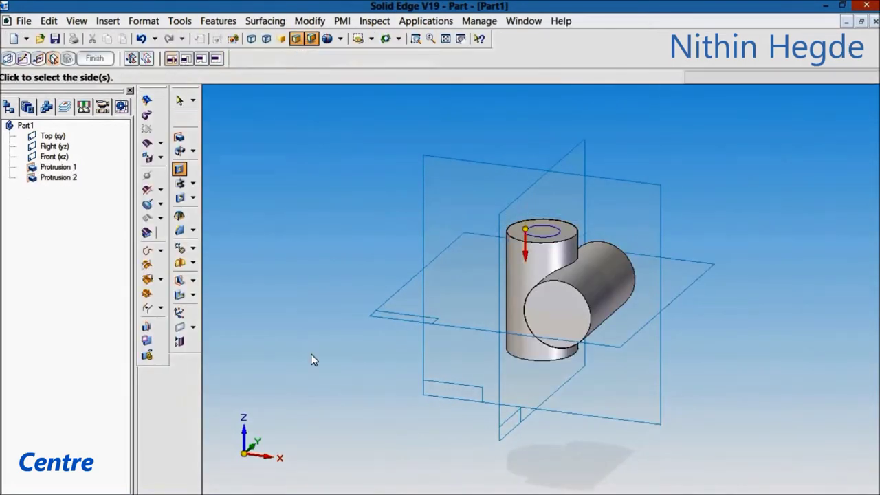
click(311, 357)
click(94, 58)
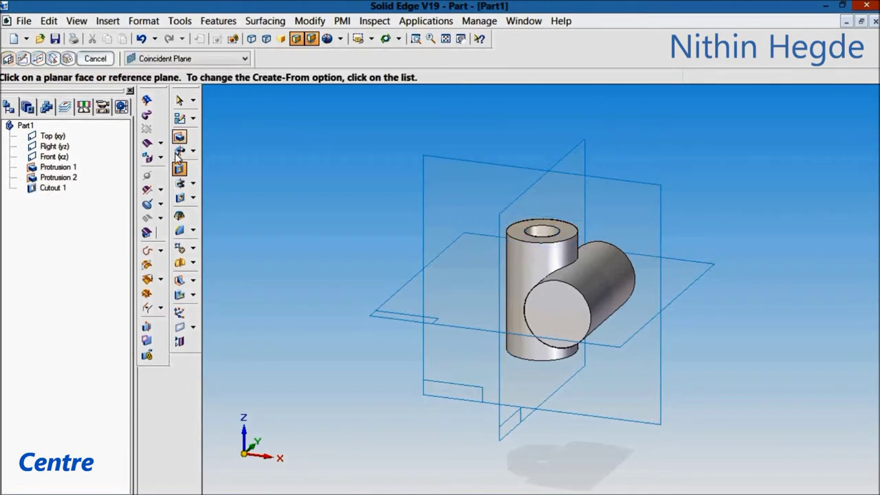
Step: Cut a second Ø16 hole through the horizontal boss, sketched on a reference plane
click(426, 267)
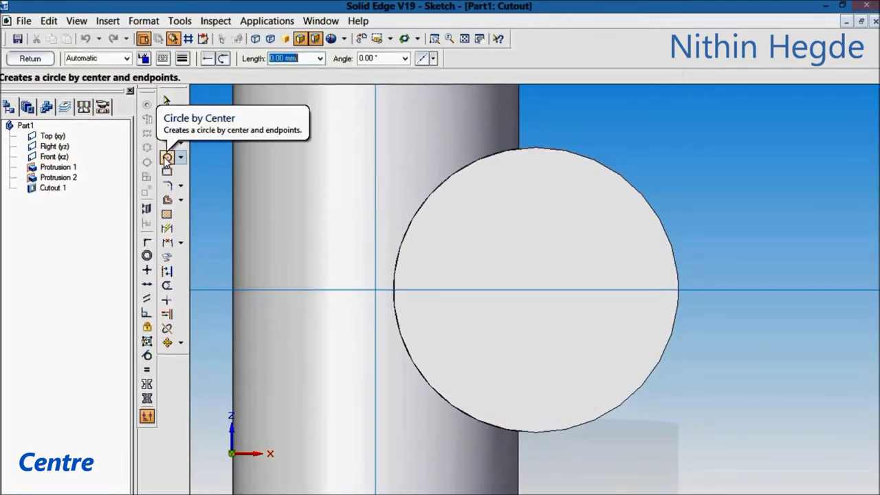
click(168, 157)
text(16)
key(Tab)
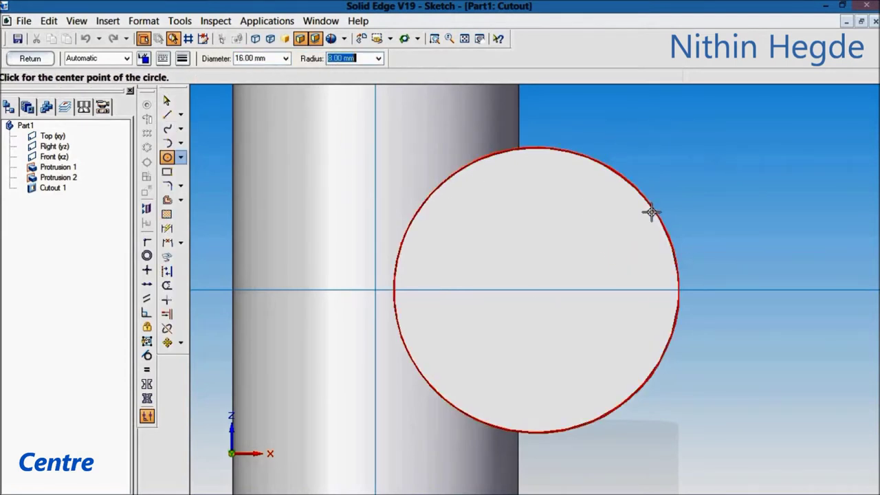
click(537, 290)
click(166, 228)
click(583, 236)
click(663, 169)
click(51, 60)
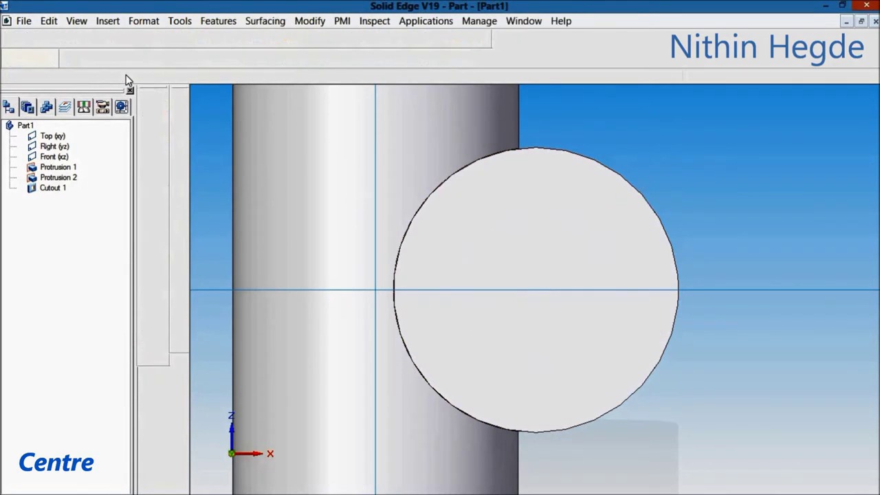
click(725, 143)
click(96, 60)
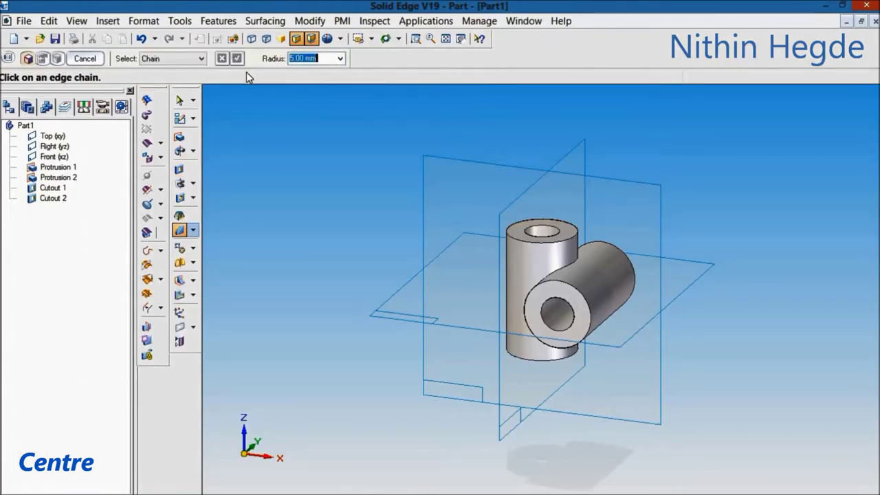
Step: Round the junction edge between the two cylinders with a 3 mm radius
text(3)
key(Return)
click(568, 270)
click(238, 60)
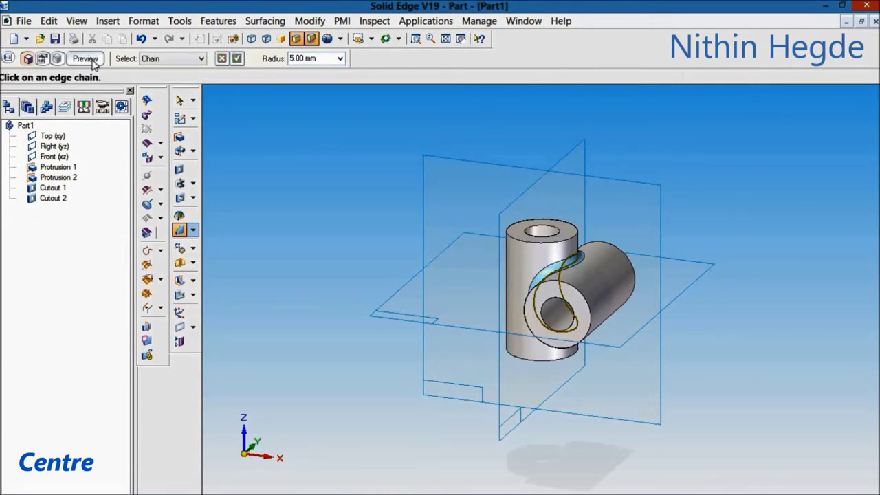
click(87, 59)
click(86, 58)
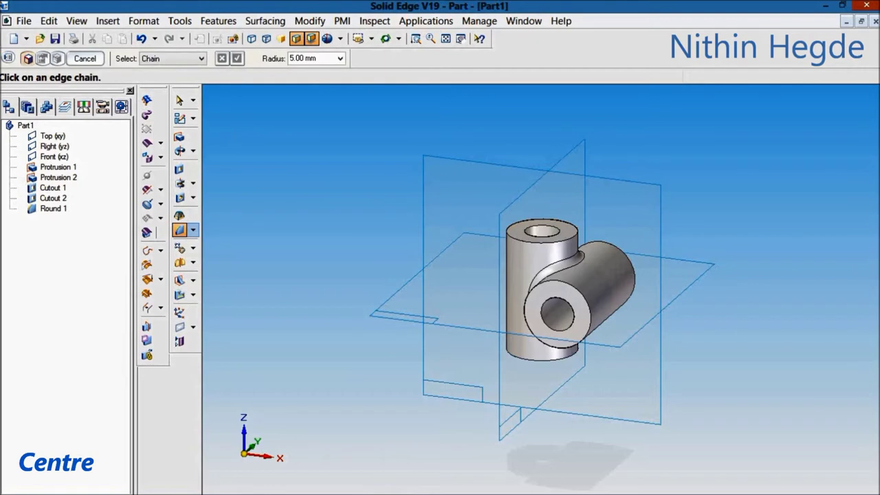
Step: Open the Material Table and show the list of materials
click(180, 22)
click(219, 175)
click(535, 114)
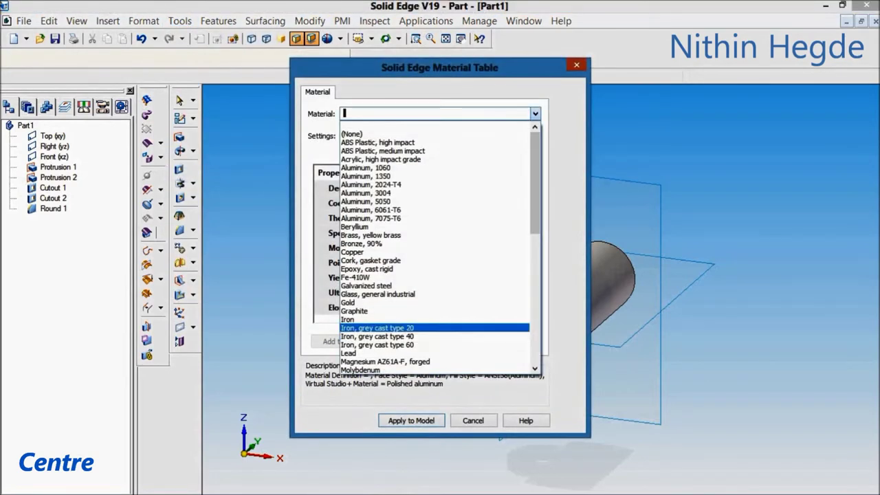
Step: Apply Iron, grey cast type 20 material and paint the whole part green
click(413, 328)
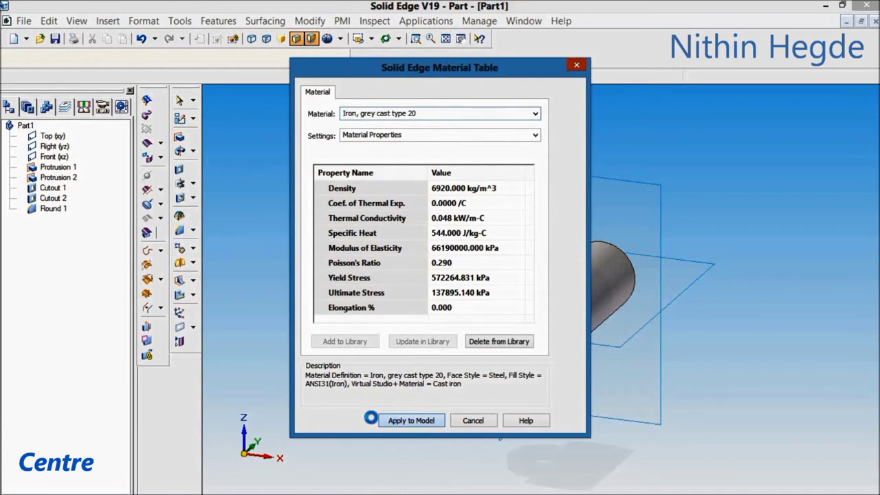
click(375, 420)
click(144, 21)
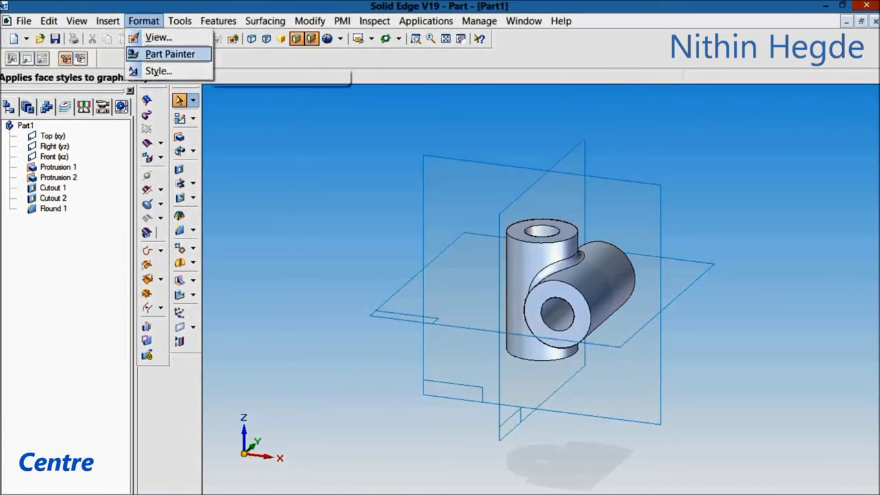
click(170, 53)
click(108, 61)
click(543, 289)
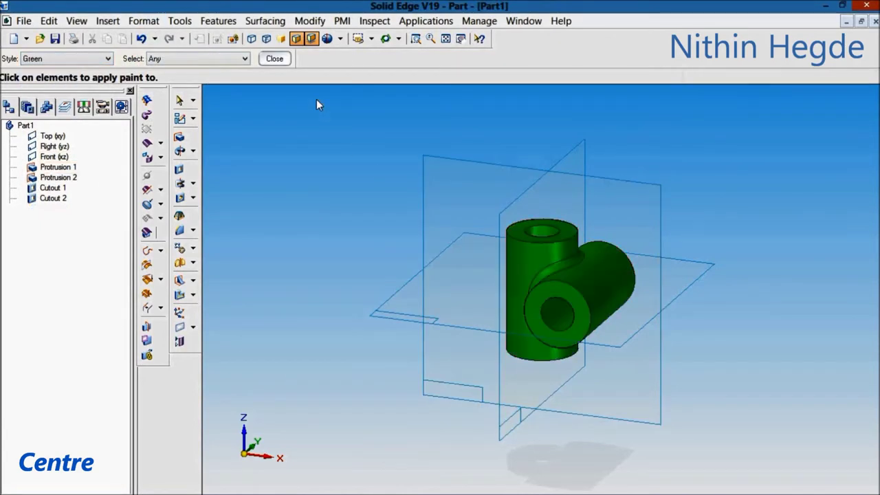
click(274, 59)
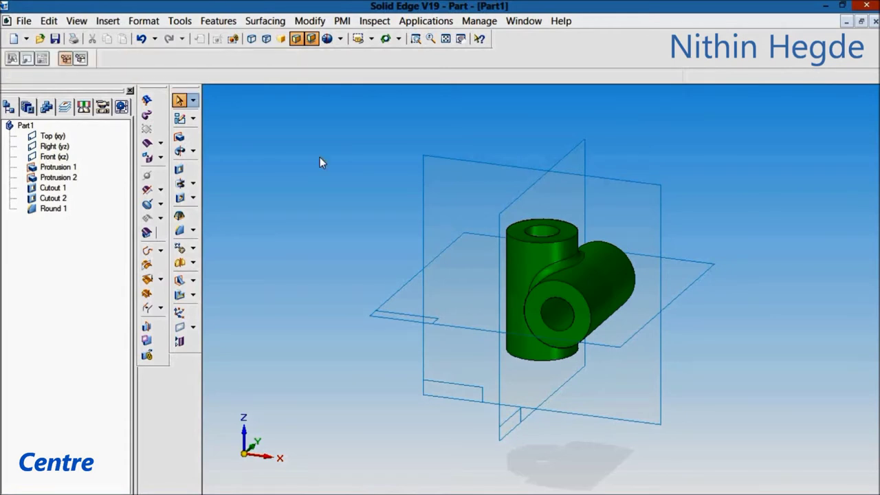
Step: Switch to isometric view and save the part as 'centre'
key(ctrl+i)
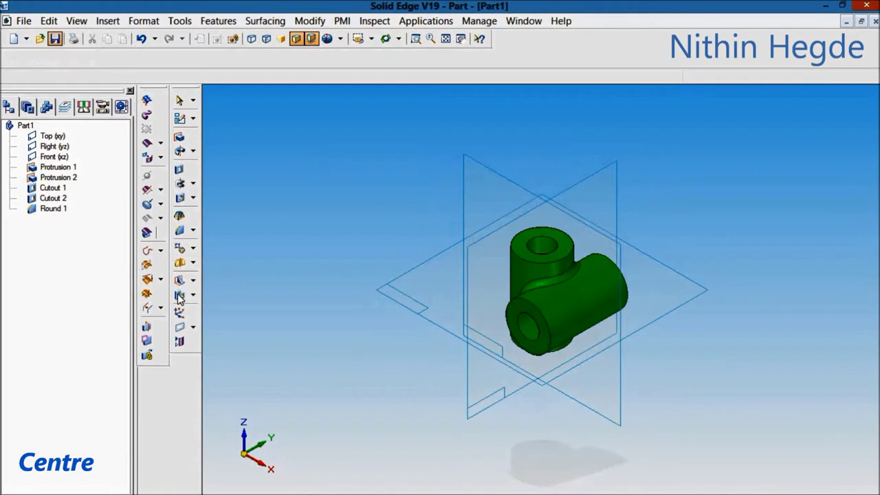
key(ctrl+s)
click(138, 292)
text(centre)
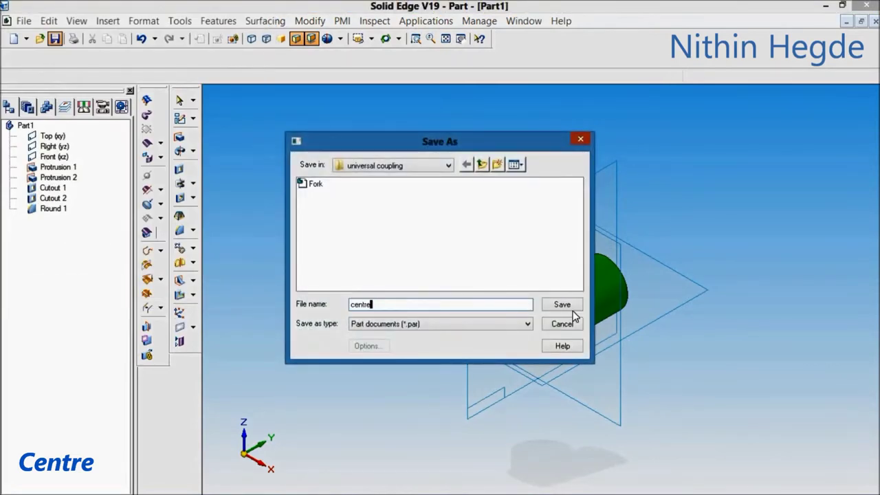
click(568, 306)
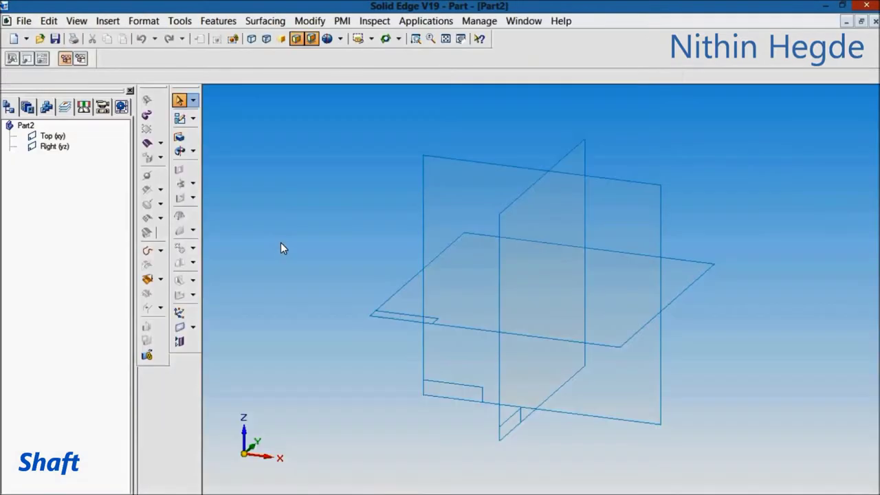
Step: Pick the Right (yz) plane to sketch the shaft profile
click(506, 240)
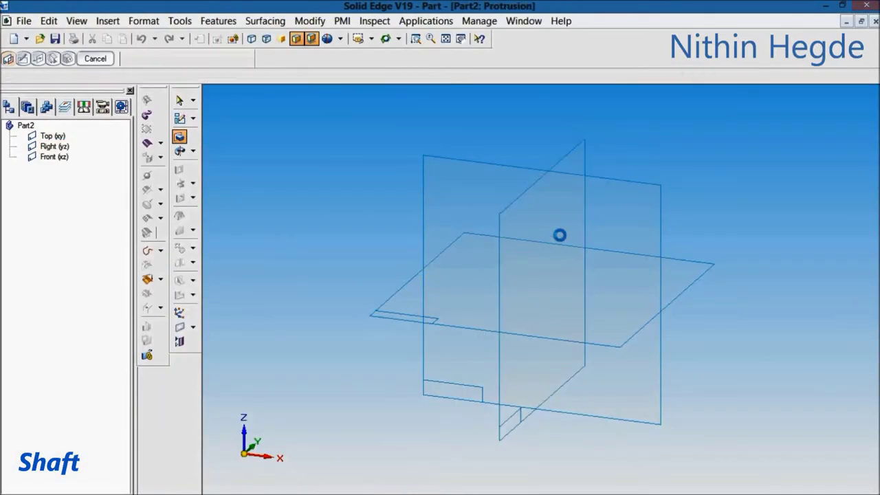
Step: Extrude a Ø30 circle 100 mm to form the shaft cylinder
click(167, 158)
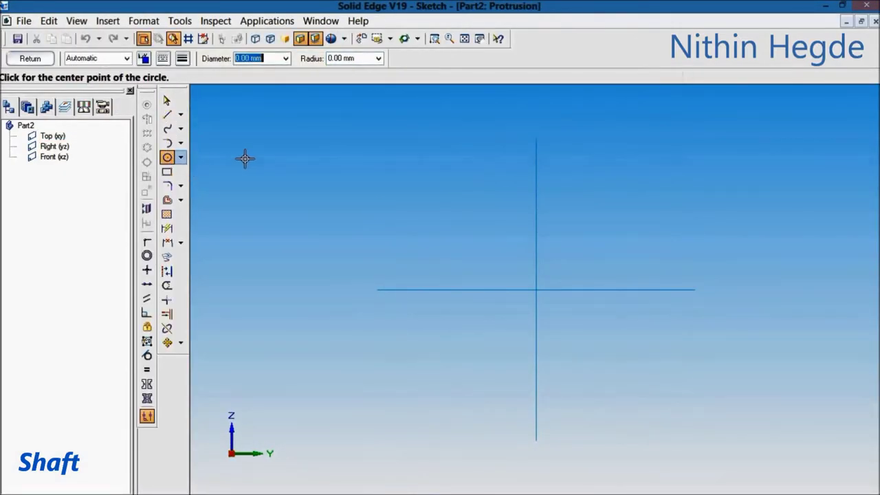
text(30)
key(Tab)
click(537, 290)
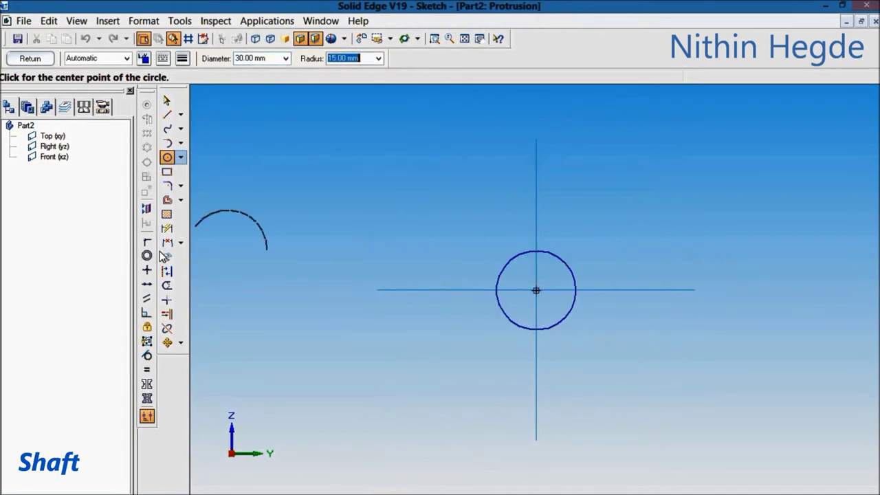
click(167, 229)
click(563, 259)
click(590, 232)
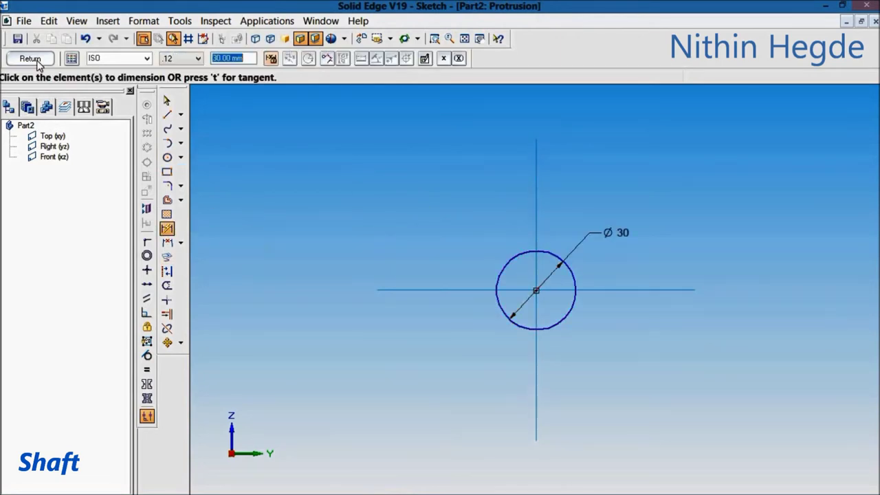
click(29, 58)
text(100)
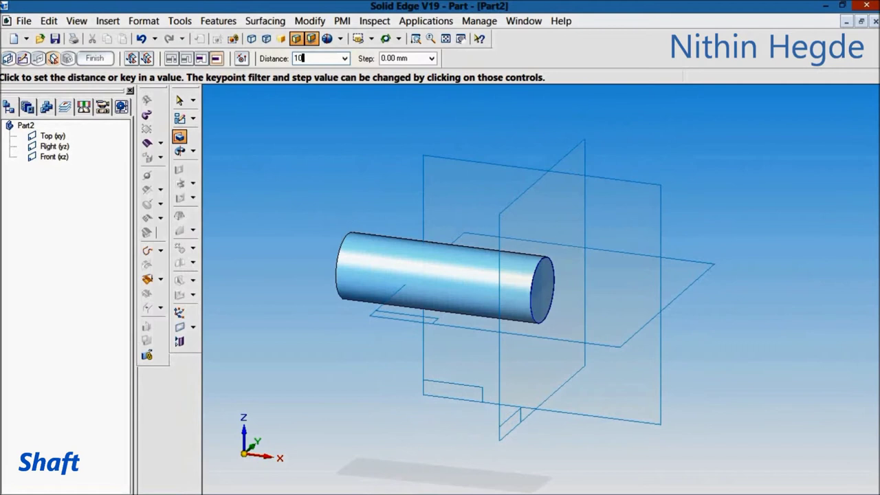
key(Return)
click(340, 210)
click(94, 59)
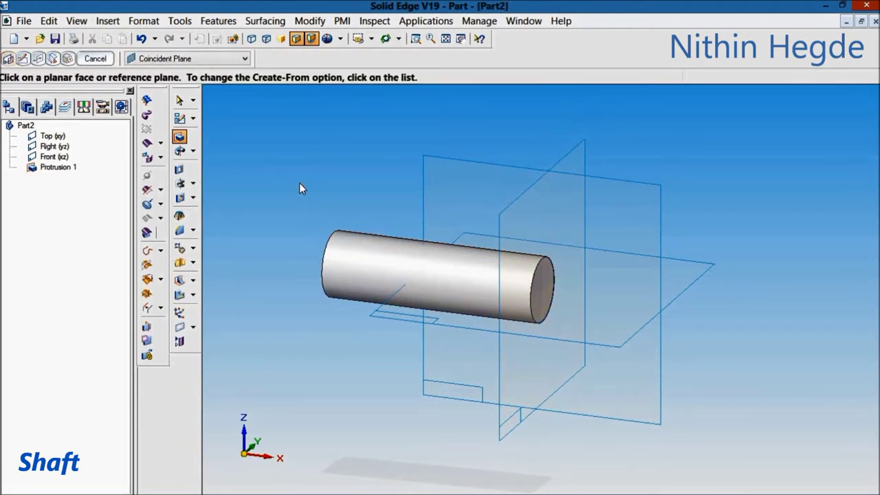
Step: Sketch a keyway rectangle on the shaft's end face, centred on the vertical axis
click(179, 169)
click(540, 289)
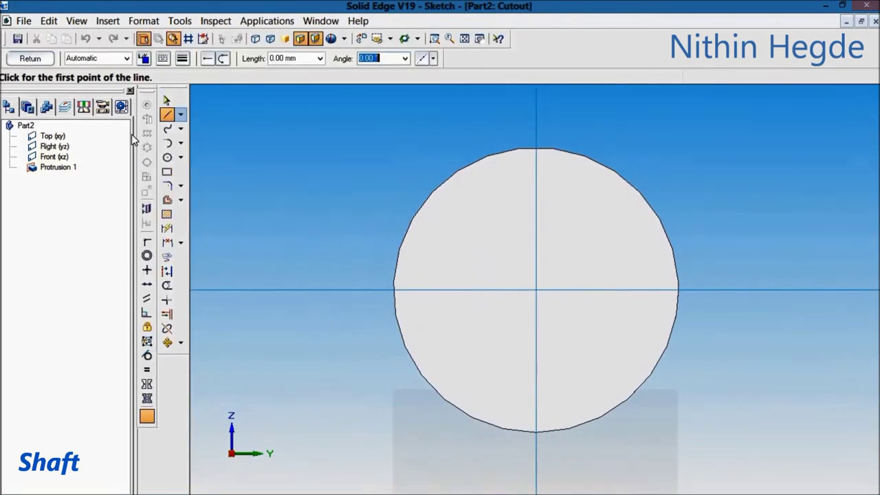
click(167, 172)
click(498, 121)
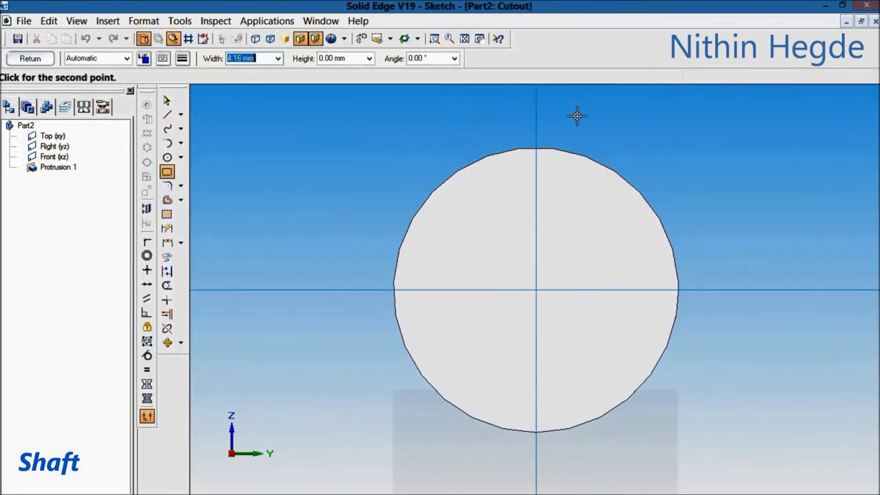
click(577, 219)
click(147, 242)
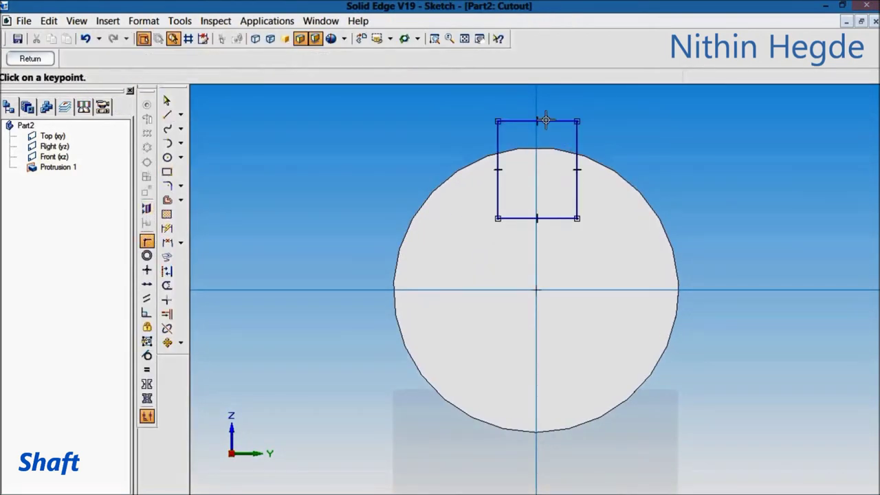
click(539, 111)
click(536, 108)
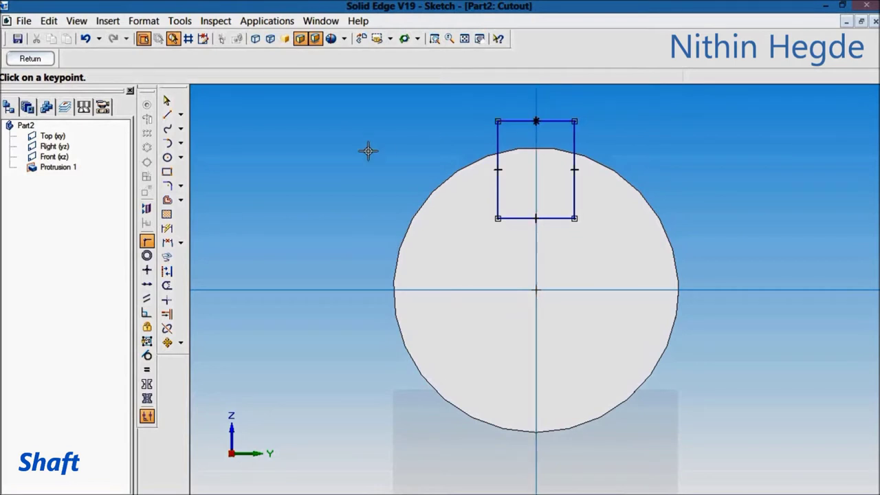
Step: Dimension the slot bottom 26 above the shaft's underside and its width 8
click(167, 242)
click(535, 430)
click(557, 217)
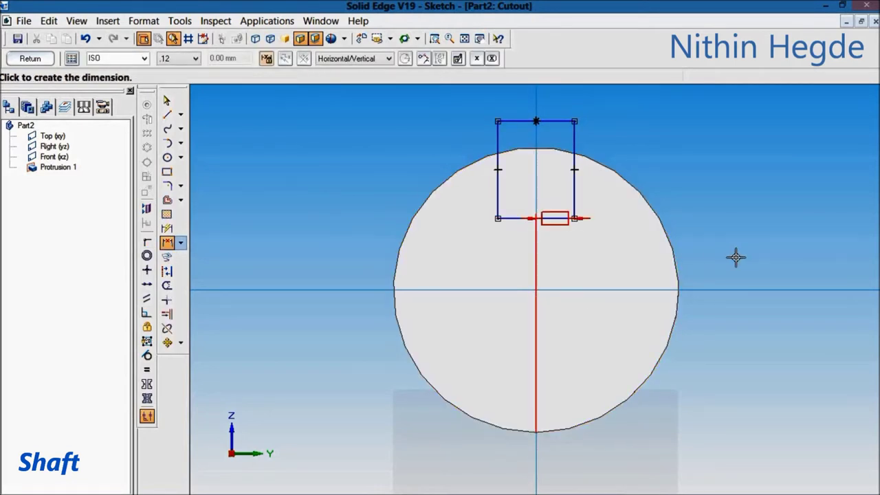
click(666, 328)
key(Return)
click(167, 228)
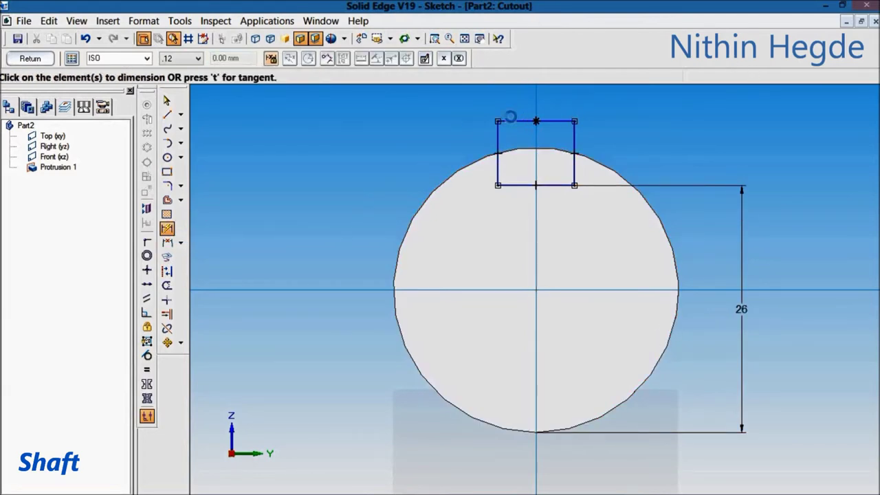
click(511, 120)
click(514, 103)
text(8)
key(Return)
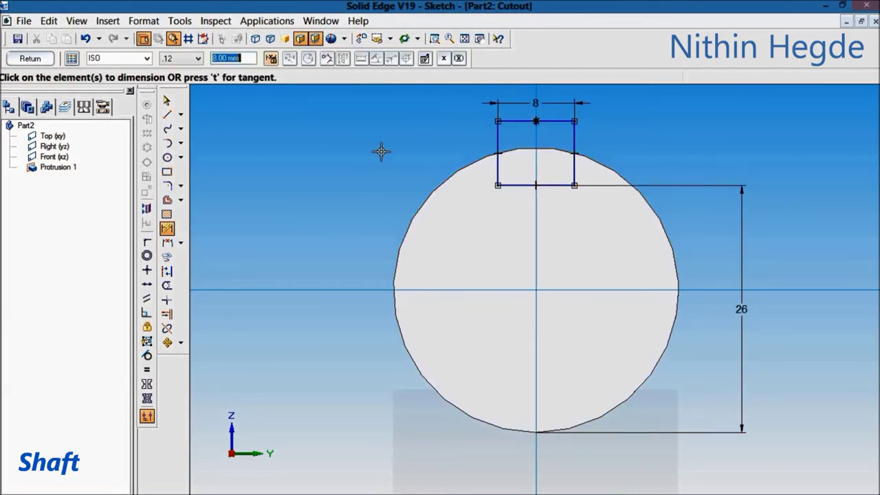
Step: Cut the keyway slot 60 mm along the shaft
click(30, 57)
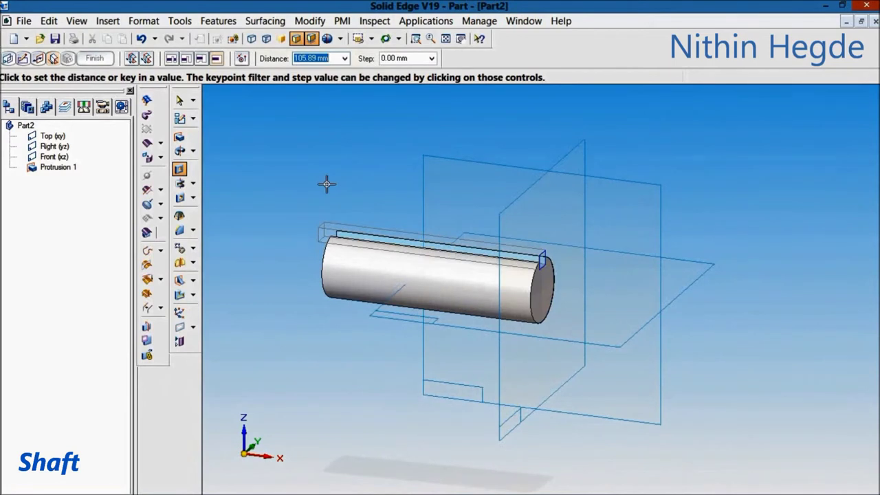
click(326, 185)
click(334, 183)
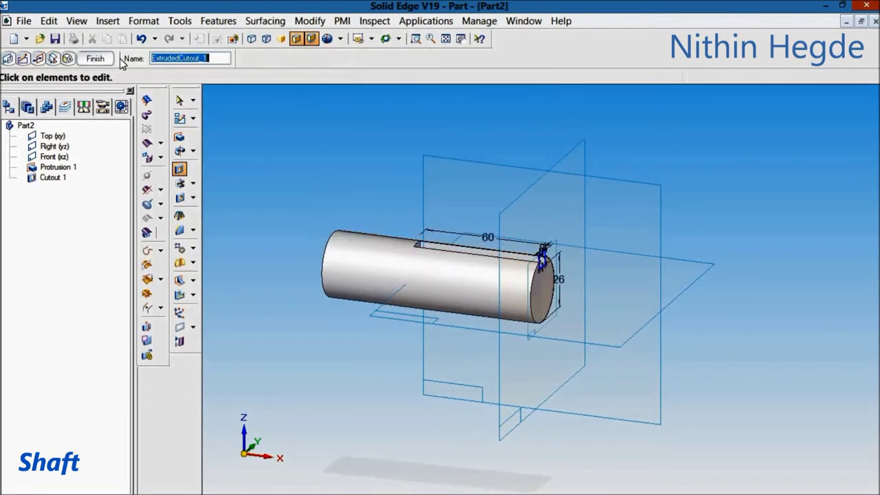
click(96, 58)
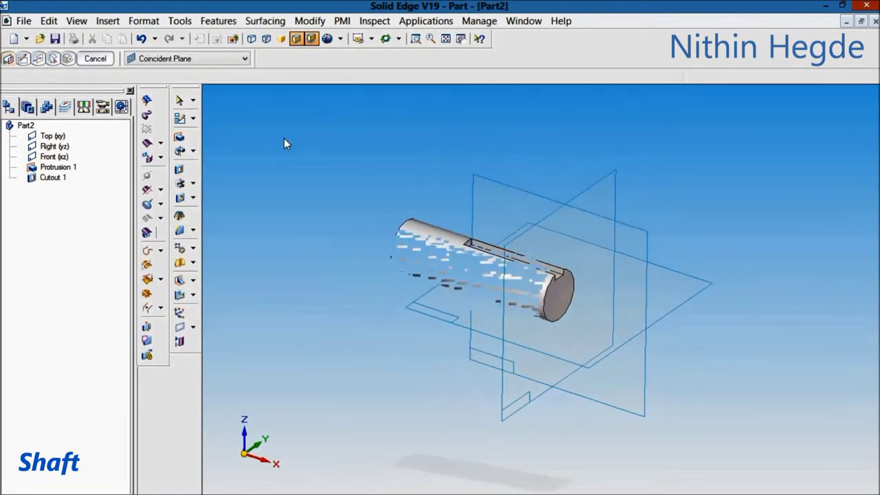
Step: Round the keyway slot edges with a 3 mm radius
text(3)
key(Return)
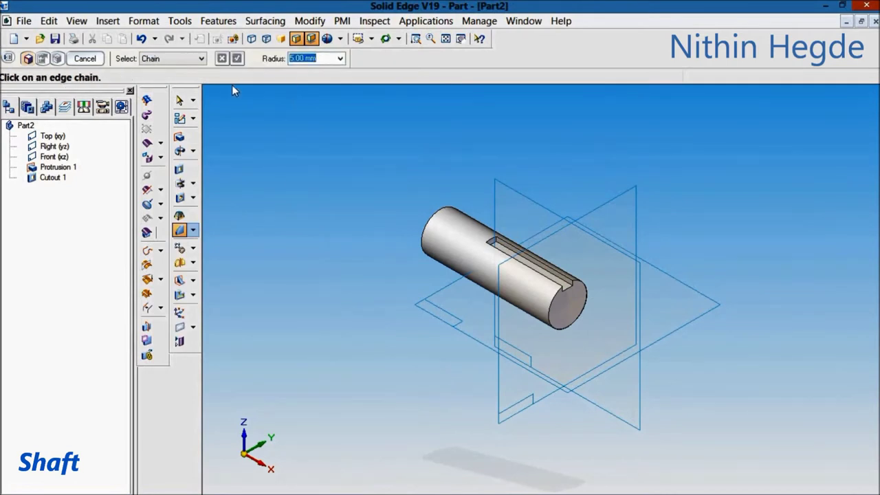
click(492, 244)
click(237, 61)
text(5)
click(90, 60)
click(91, 60)
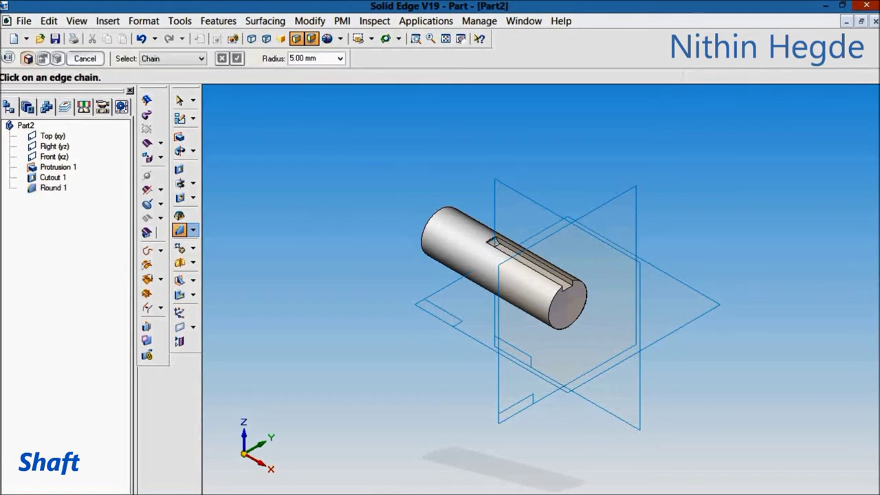
Step: Chamfer the shaft's circular end edge with a 2 mm setback
click(194, 231)
click(220, 245)
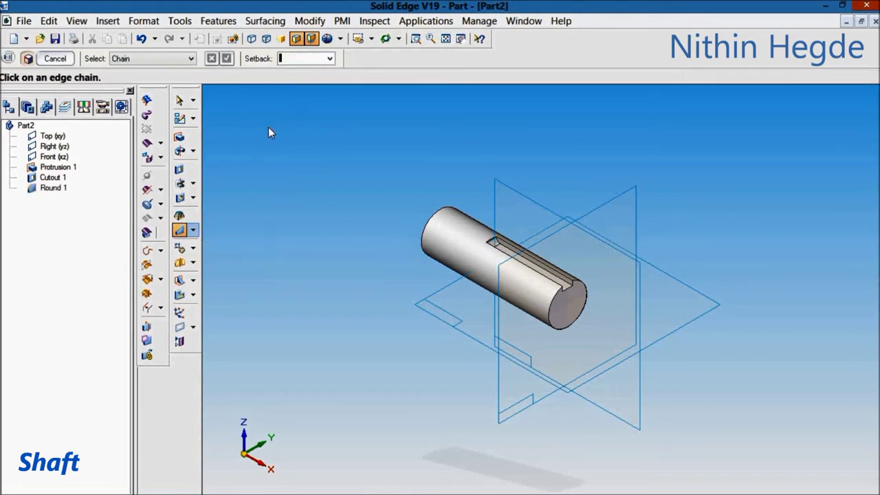
text(2)
key(Return)
click(558, 280)
click(227, 60)
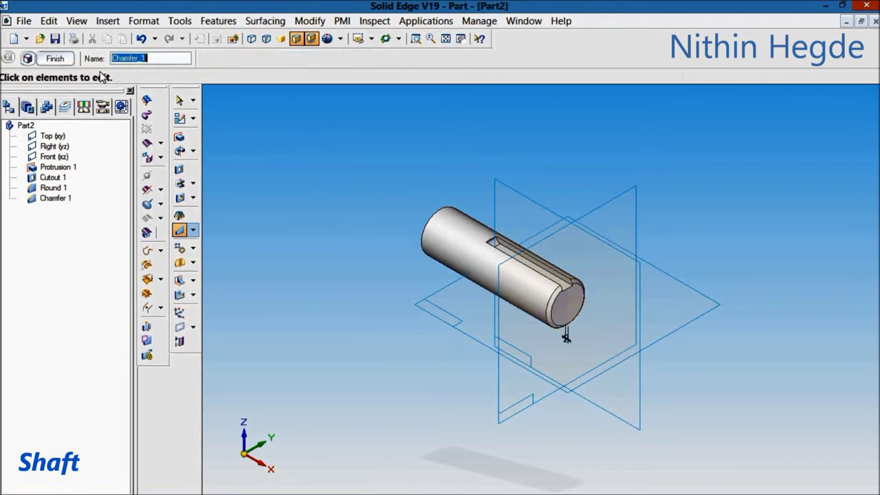
click(58, 61)
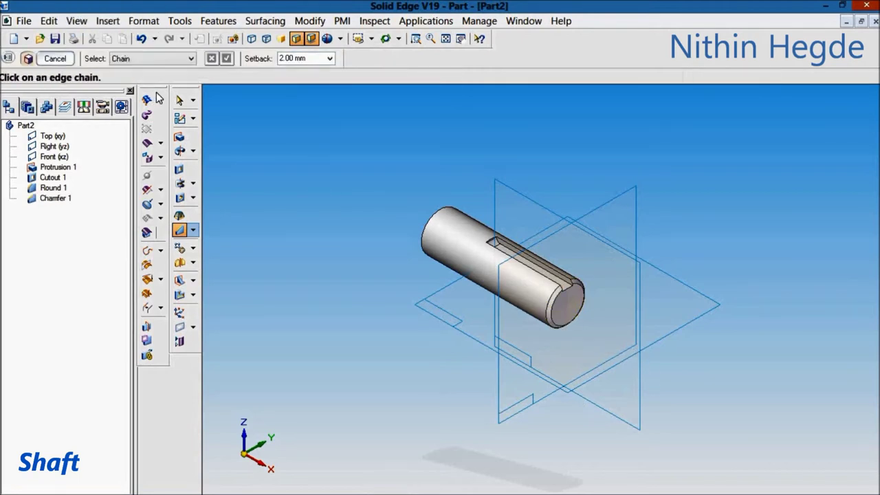
click(180, 21)
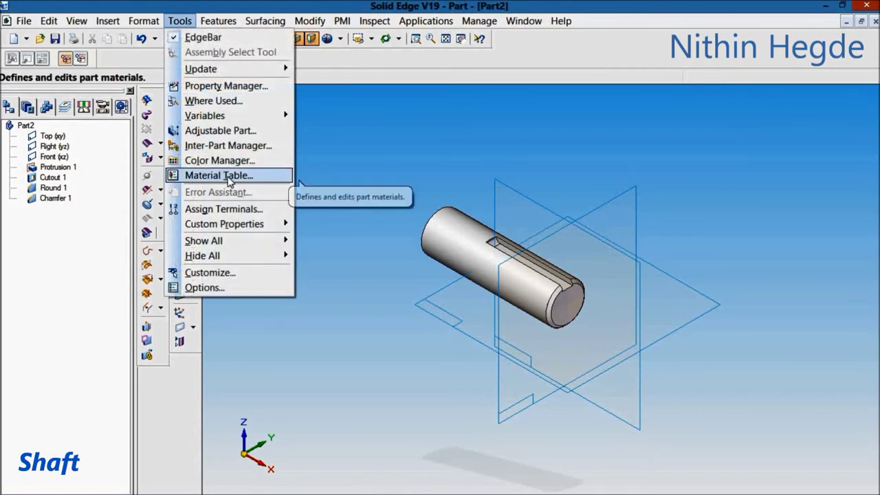
Step: Choose Fe-410W in the Material Table and apply it to the shaft
click(224, 178)
click(535, 115)
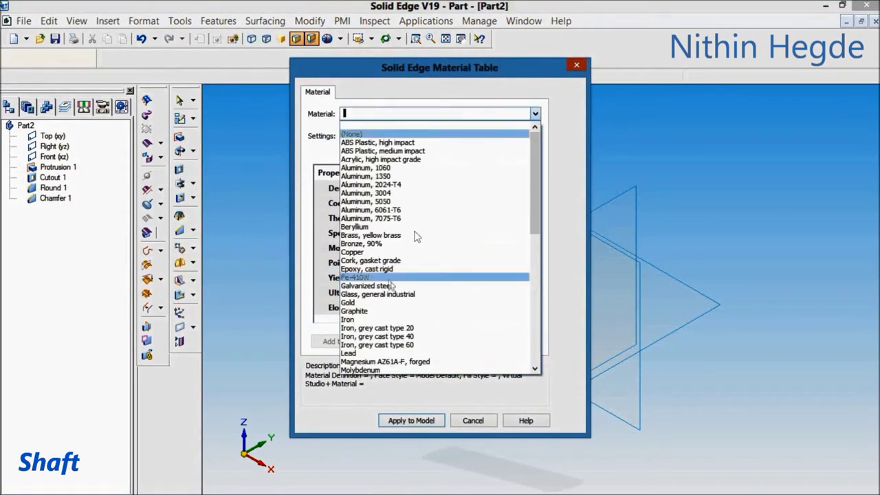
click(390, 278)
click(421, 422)
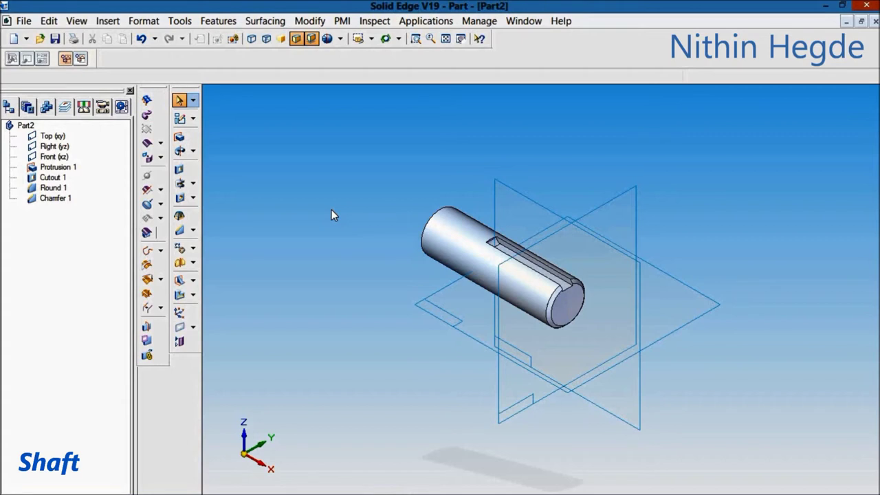
Step: Repaint the shaft body with the Construction Default style
click(150, 23)
click(168, 54)
click(108, 58)
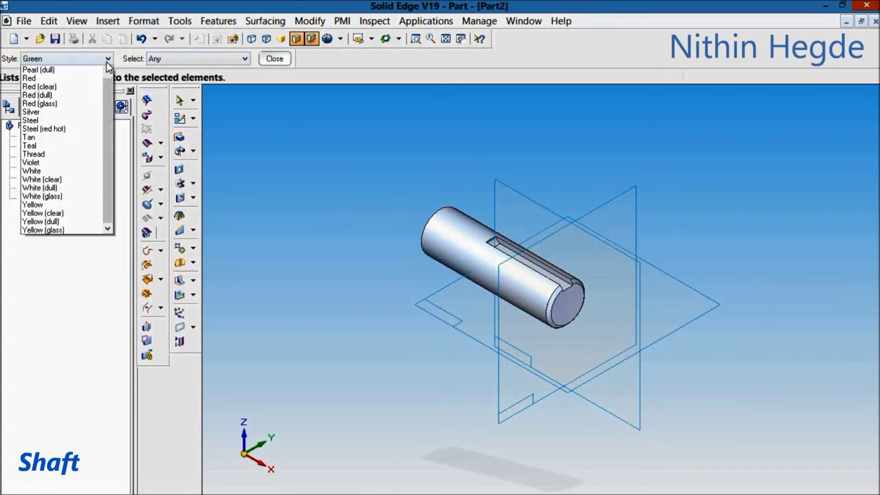
scroll(69, 117, up, 3)
click(69, 103)
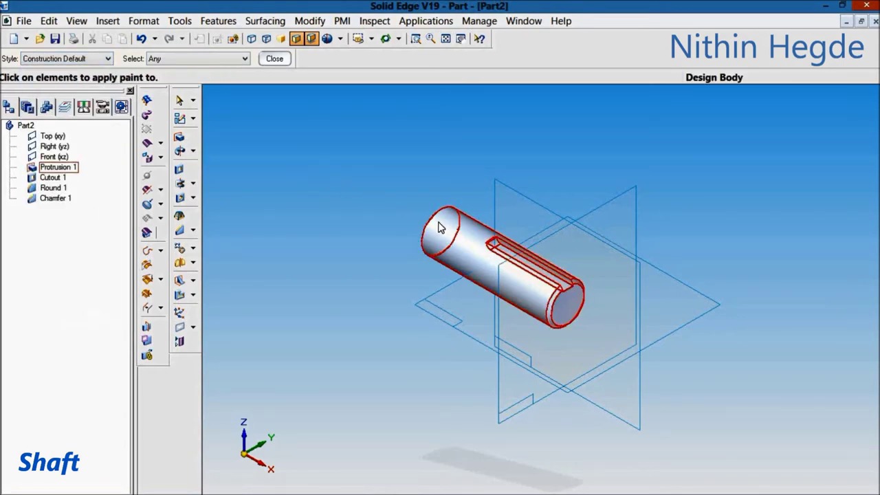
click(440, 228)
click(270, 58)
Step: Save the part as 'shaft'
key(ctrl+s)
text(shaft)
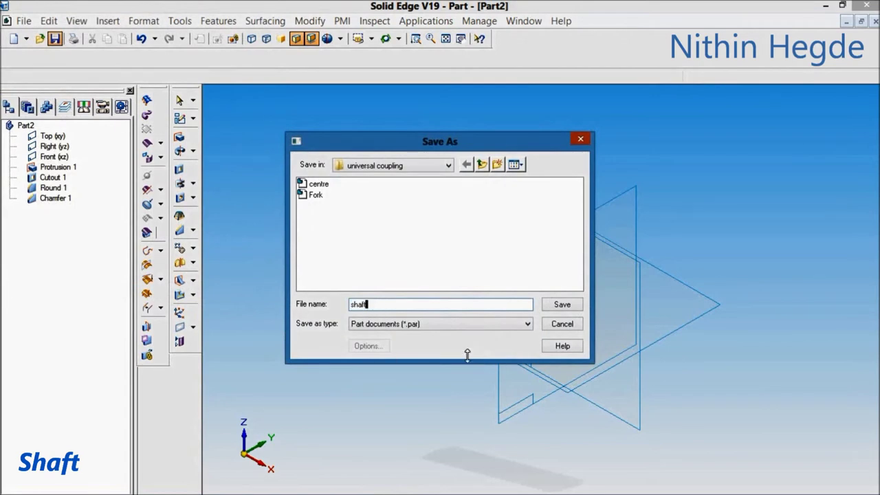
key(Return)
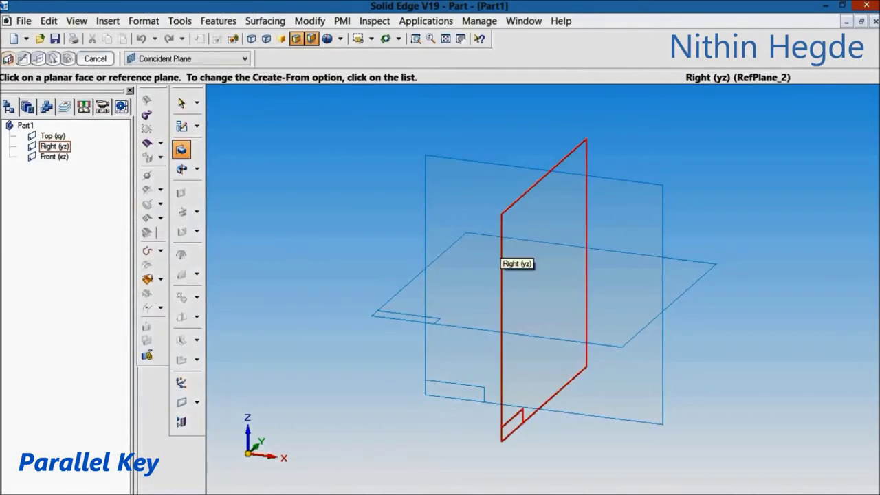
Step: Sketch a rectangle on the Right plane, centring its edge midpoints on the reference axes
click(502, 251)
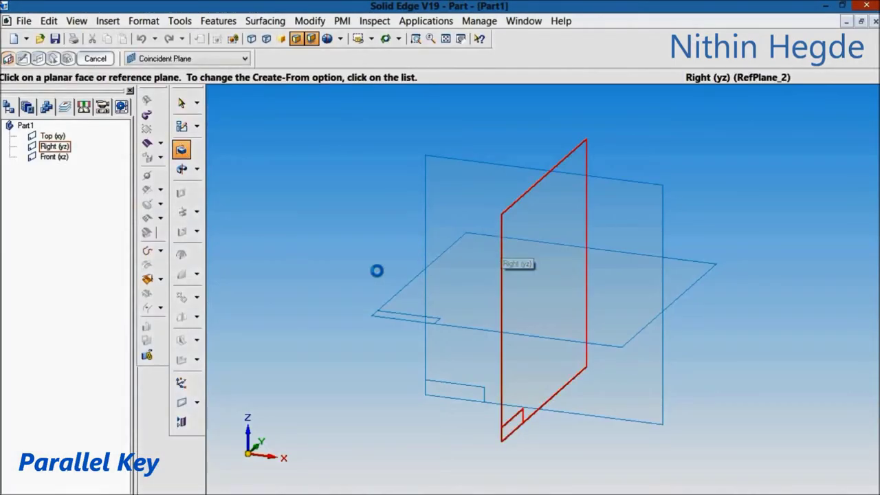
click(167, 172)
click(505, 266)
click(592, 266)
click(569, 351)
click(146, 242)
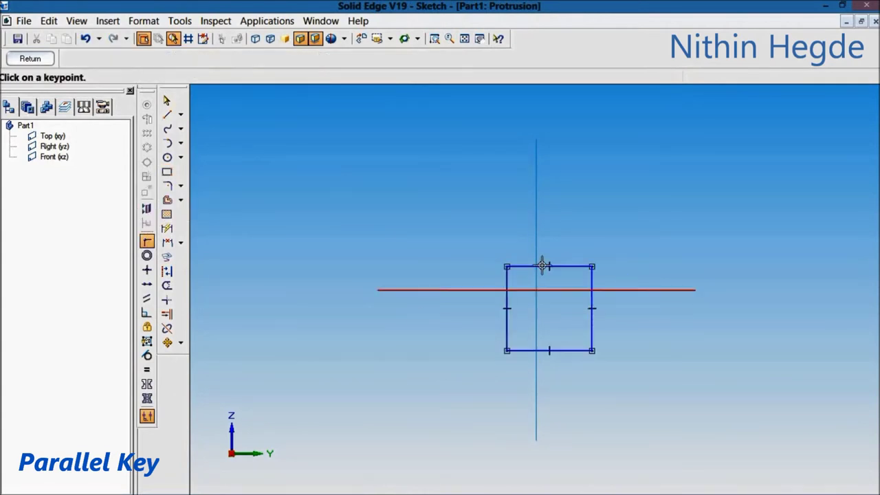
click(551, 266)
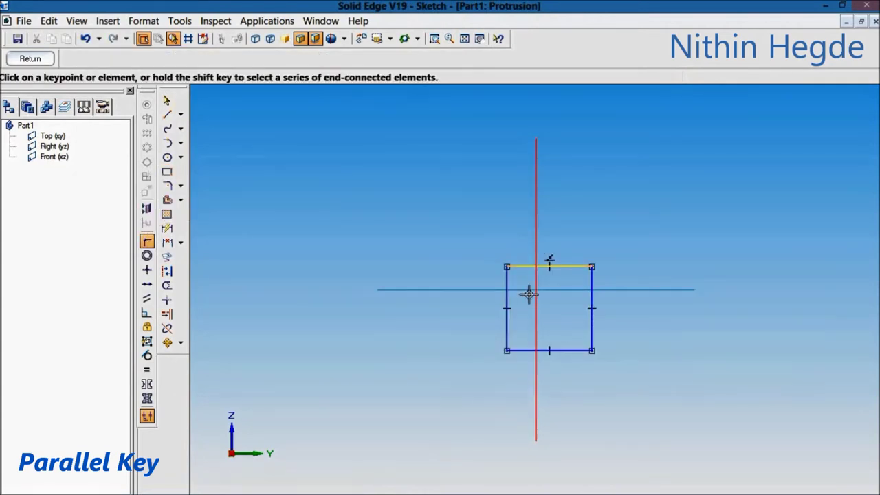
click(537, 258)
click(508, 307)
click(431, 301)
Step: Dimension the key profile to 8 wide and 7 high
click(167, 228)
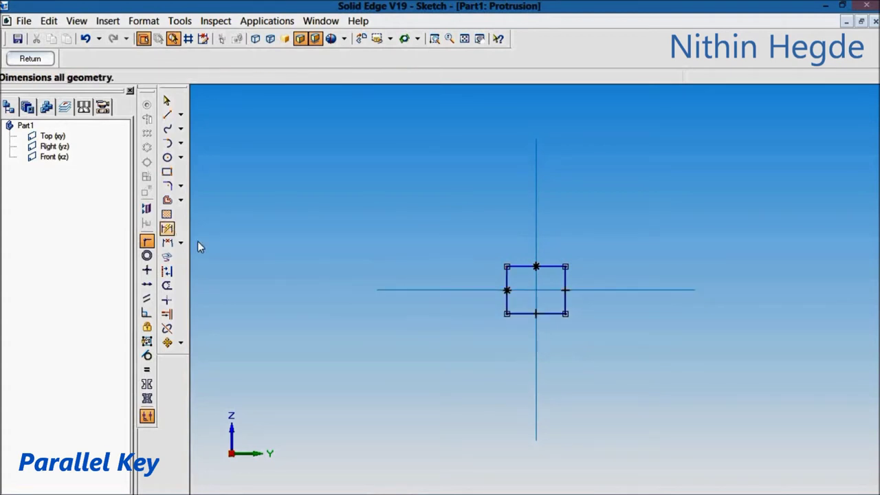
click(523, 314)
click(516, 339)
text(8)
key(Return)
click(526, 291)
click(463, 309)
text(7)
key(Return)
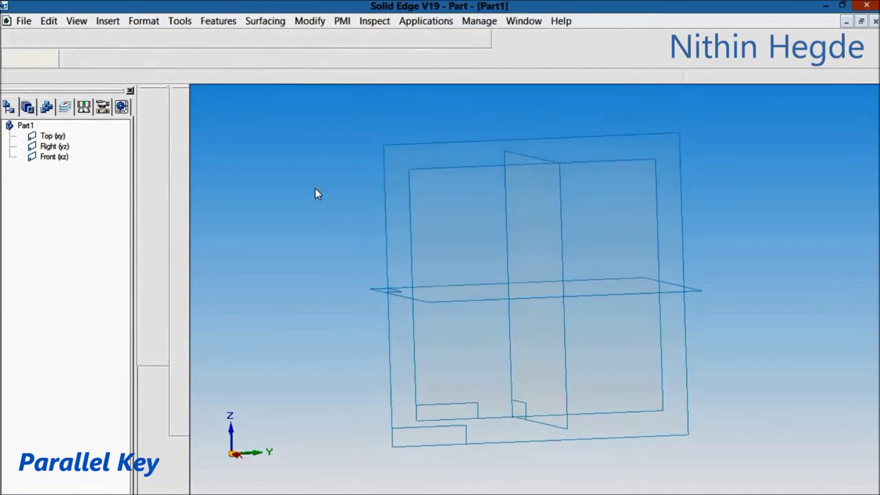
Step: Extrude the key profile 58 mm to one side to finish Protrusion 1
text(58)
key(Return)
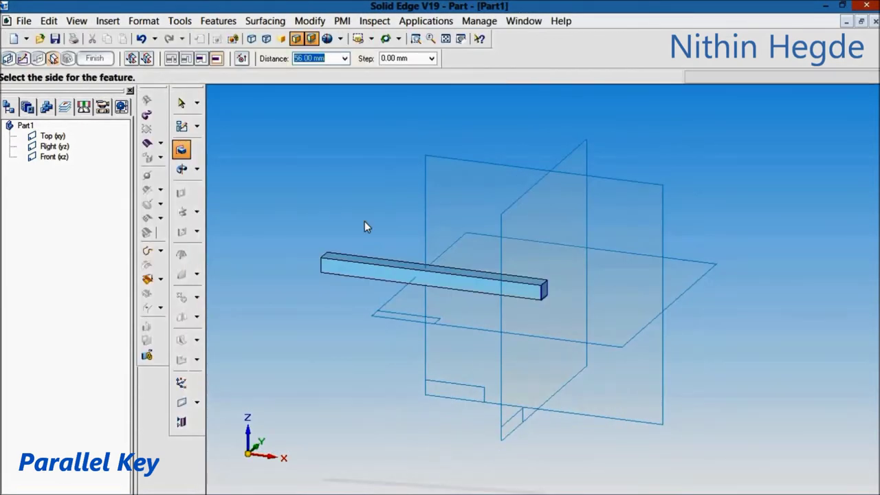
click(365, 222)
click(95, 58)
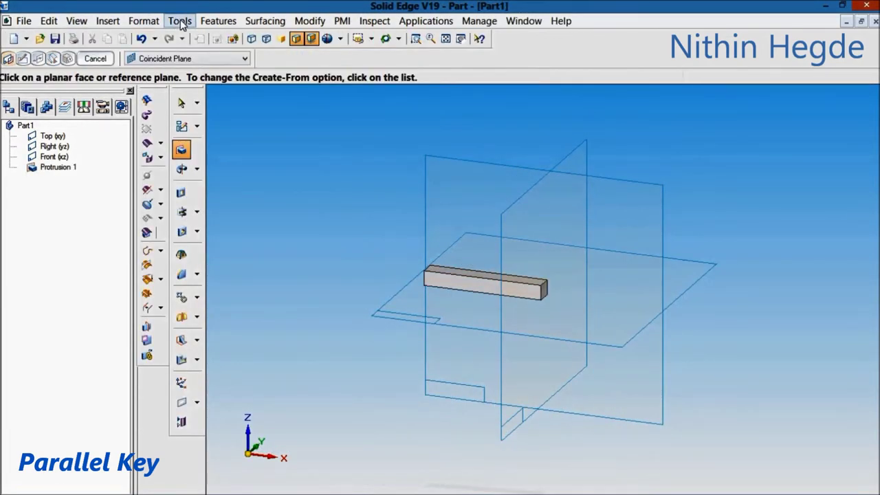
Step: Assign Fe-410W material to the key from the material table
click(180, 21)
click(213, 175)
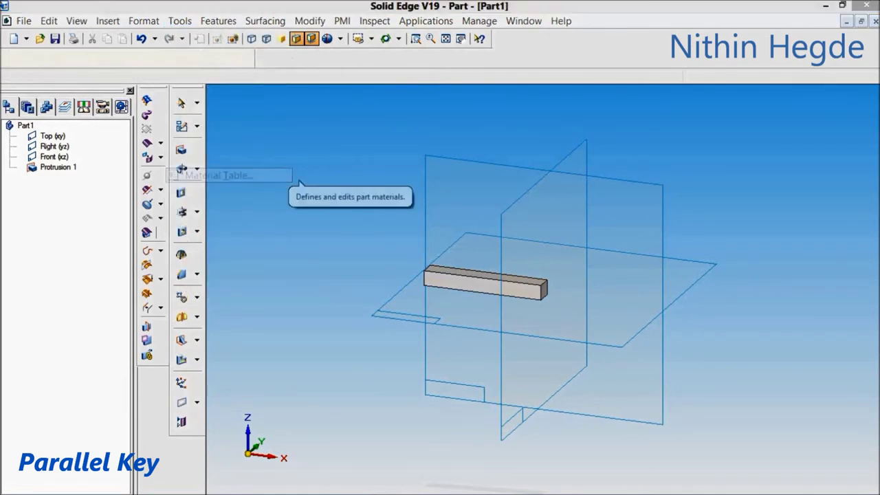
click(535, 113)
click(412, 277)
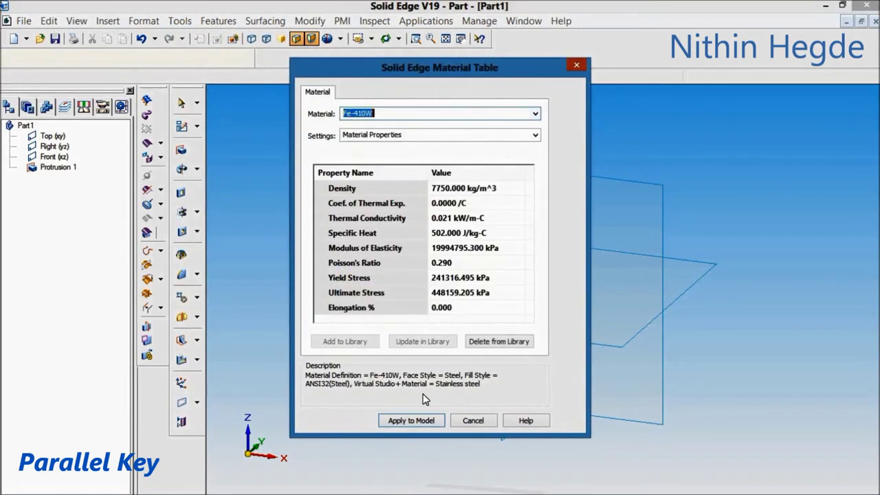
click(422, 421)
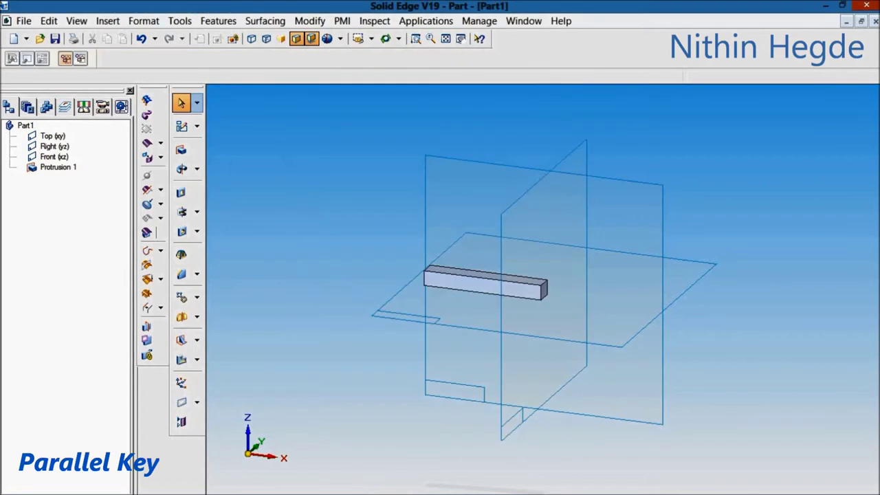
Step: Paint the key bar with the Orange style
click(142, 22)
click(165, 53)
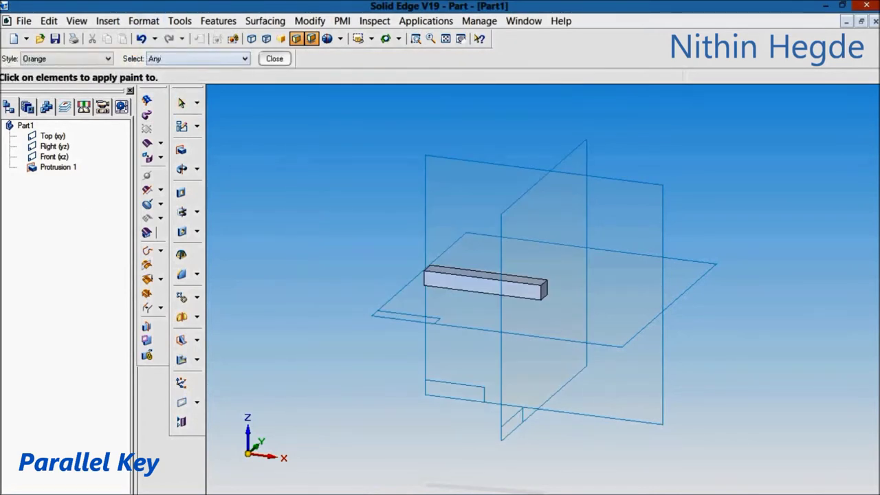
click(108, 58)
click(41, 127)
click(448, 281)
click(275, 59)
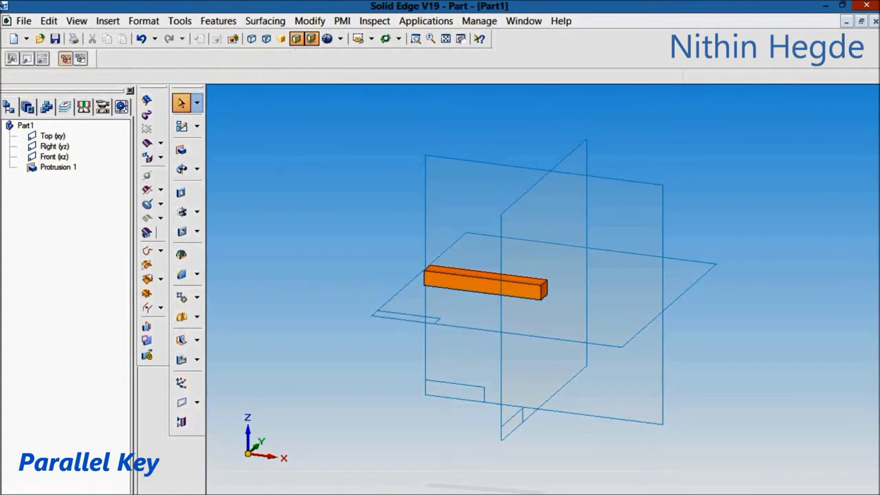
Step: Switch to isometric view and save the part as 'parallel key'
key(ctrl+i)
key(ctrl+s)
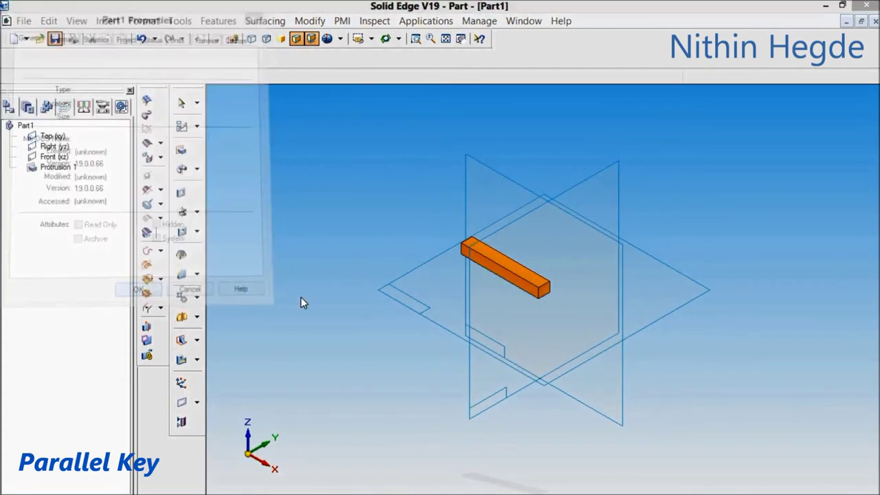
click(141, 291)
text(parallel key)
click(561, 308)
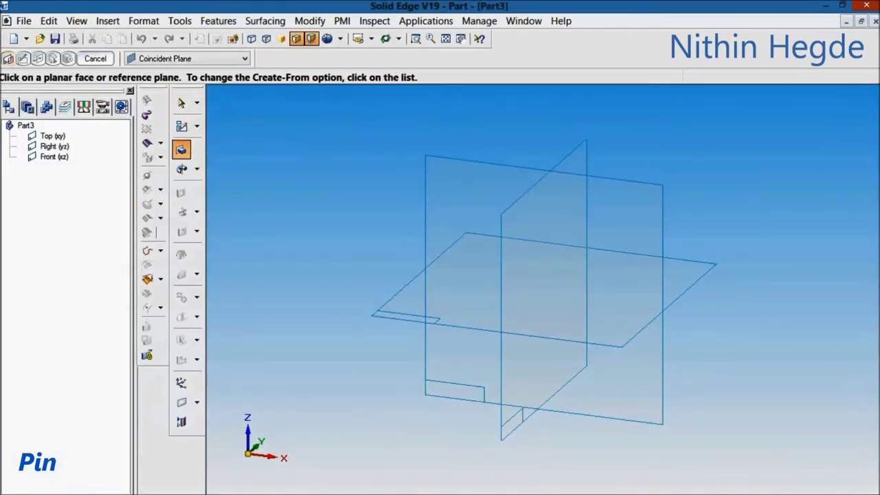
Step: Draw and dimension a Ø25 circle at the origin on the Top plane
click(412, 278)
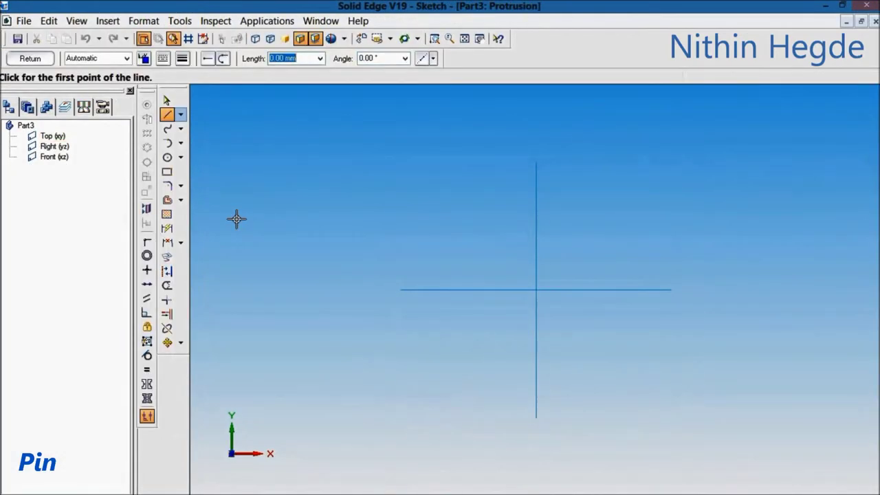
click(168, 157)
text(25)
key(Tab)
click(536, 290)
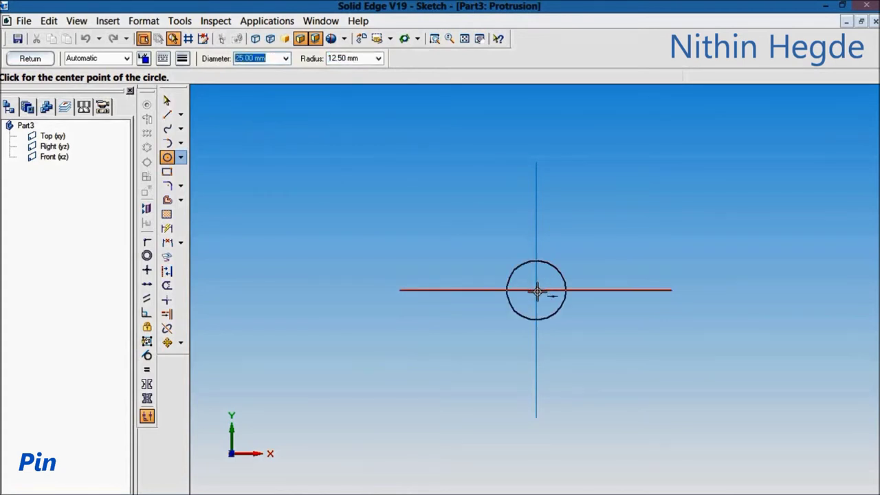
click(167, 242)
click(556, 275)
click(584, 246)
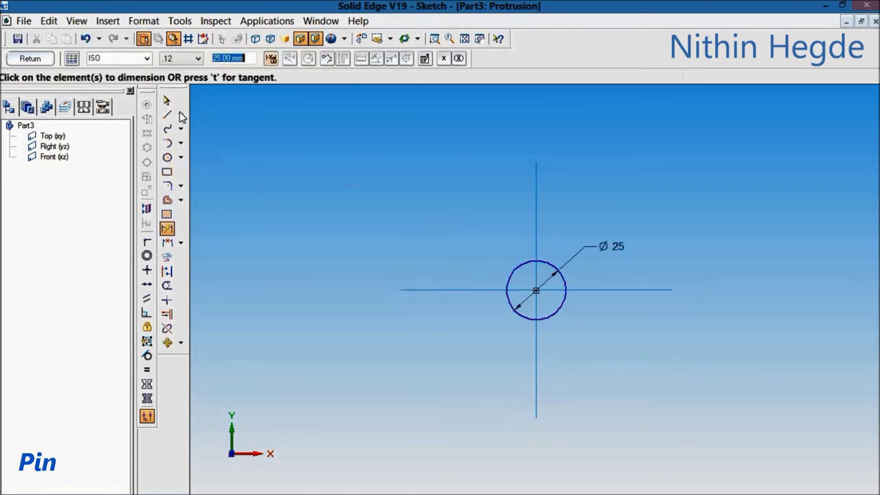
Step: Extrude the Ø25 circle into the short head cylinder, then begin a protrusion on its top face
click(31, 58)
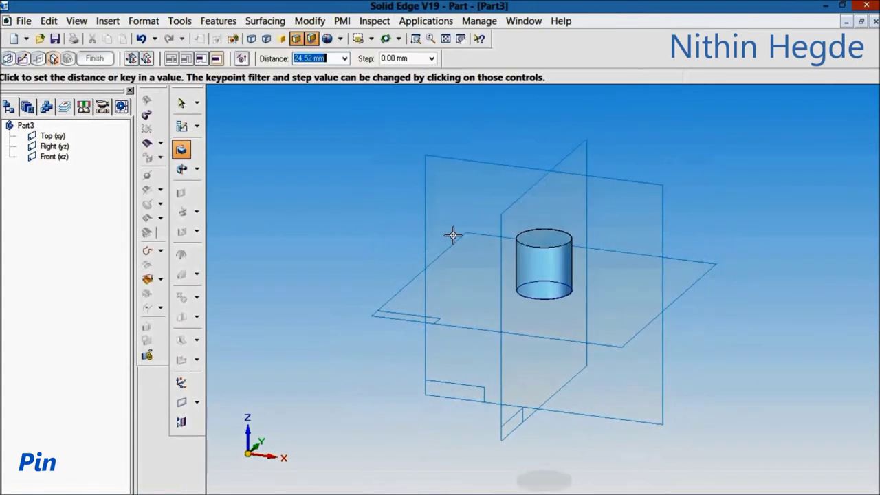
click(453, 235)
click(454, 237)
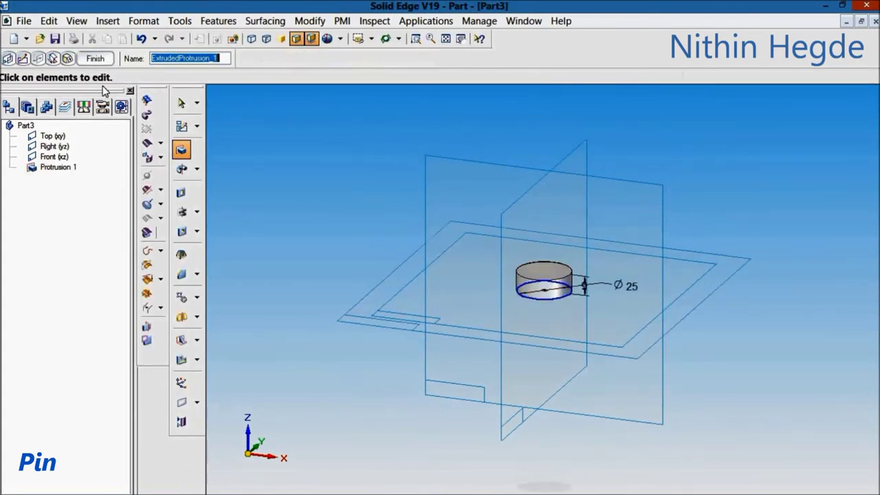
click(95, 59)
key(Escape)
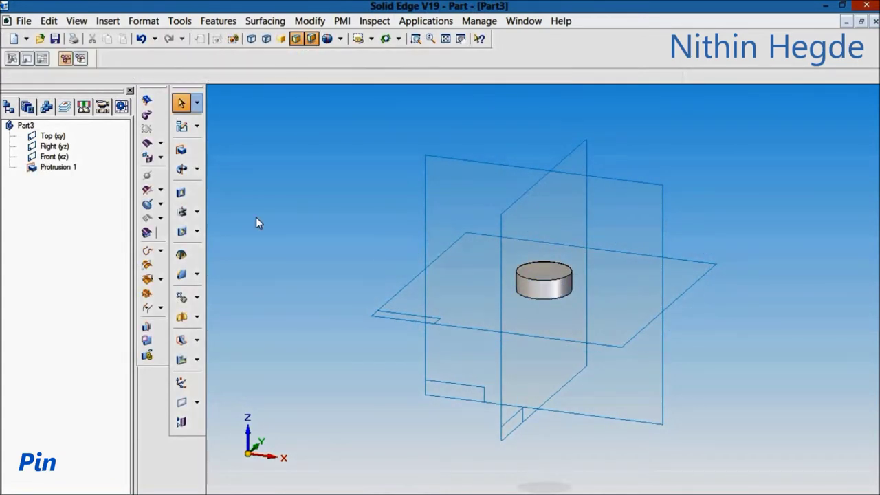
click(180, 152)
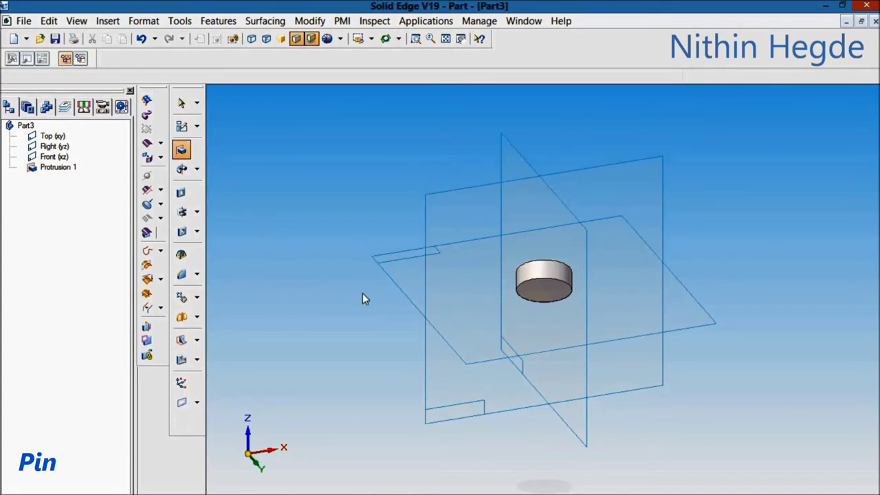
click(543, 291)
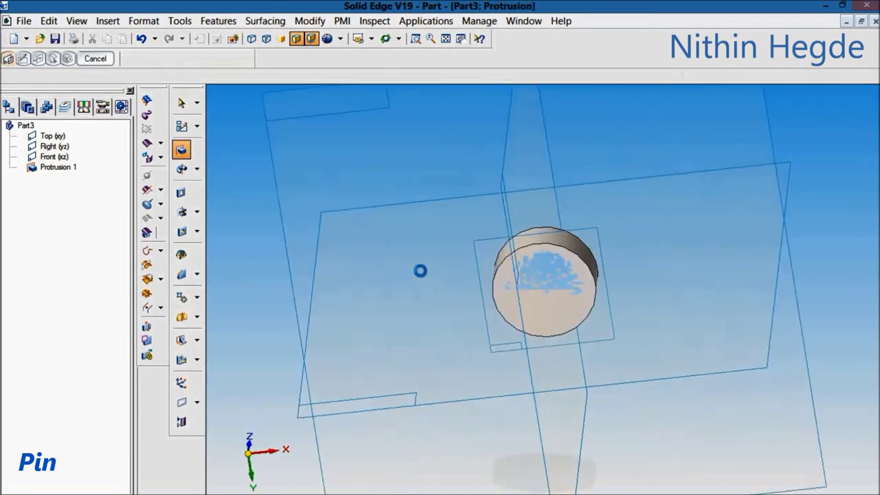
Step: Draw and dimension a Ø16 circle at the centre of the head's face
click(167, 158)
key(Tab)
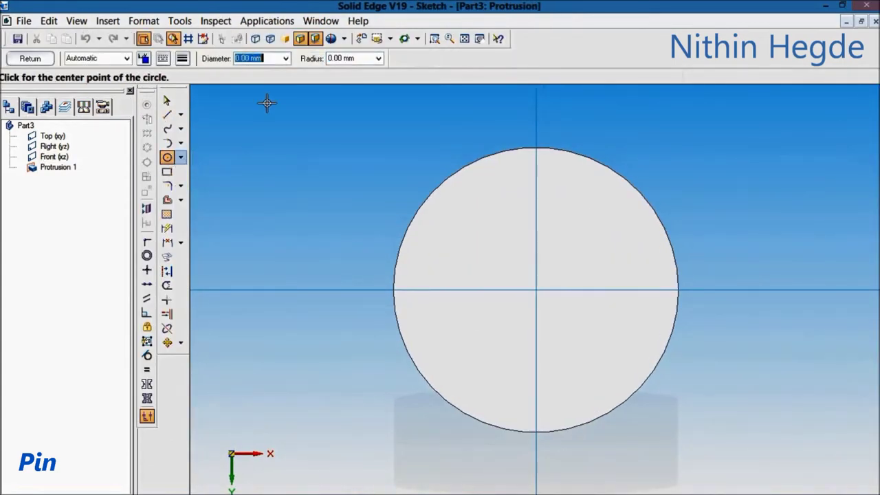
text(16)
key(Tab)
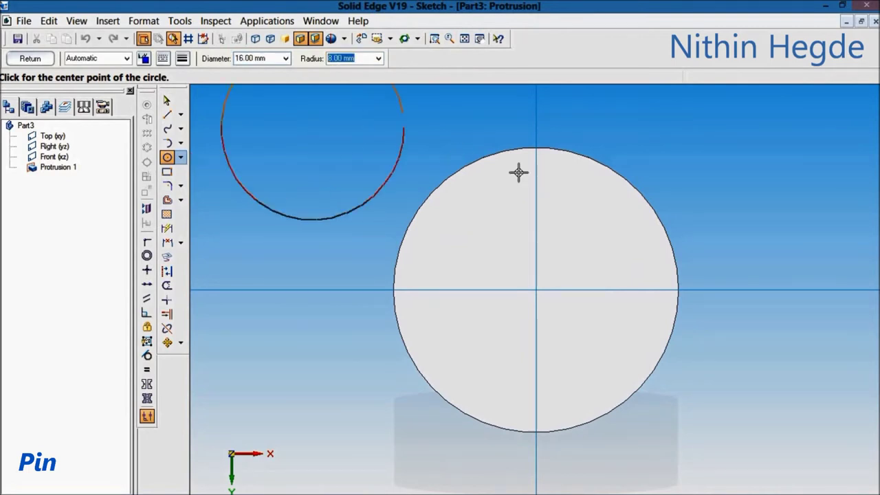
click(537, 293)
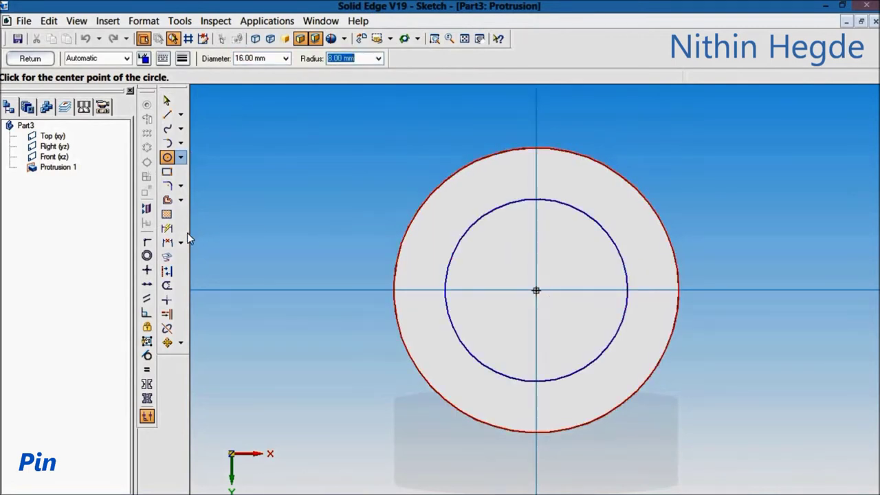
click(168, 228)
click(618, 240)
click(670, 189)
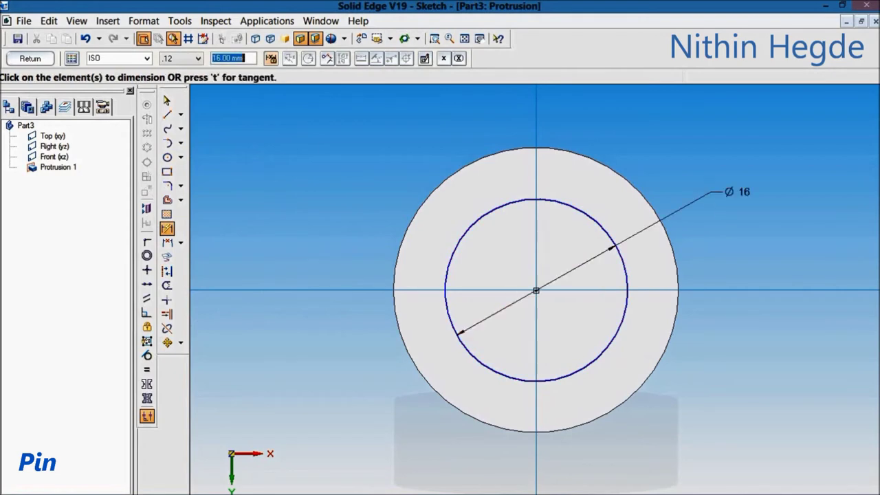
Step: Extrude the Ø16 shaft 86 mm downward from the head and view it isometrically
click(30, 57)
text(86)
key(Return)
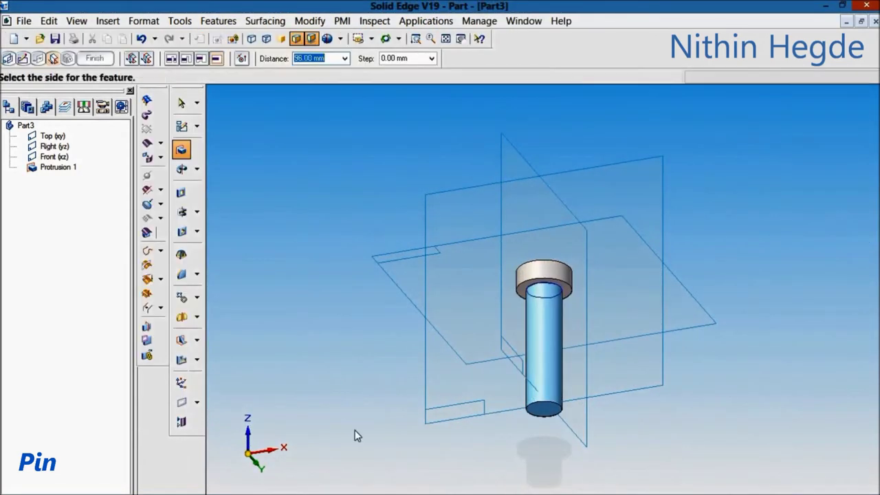
click(353, 434)
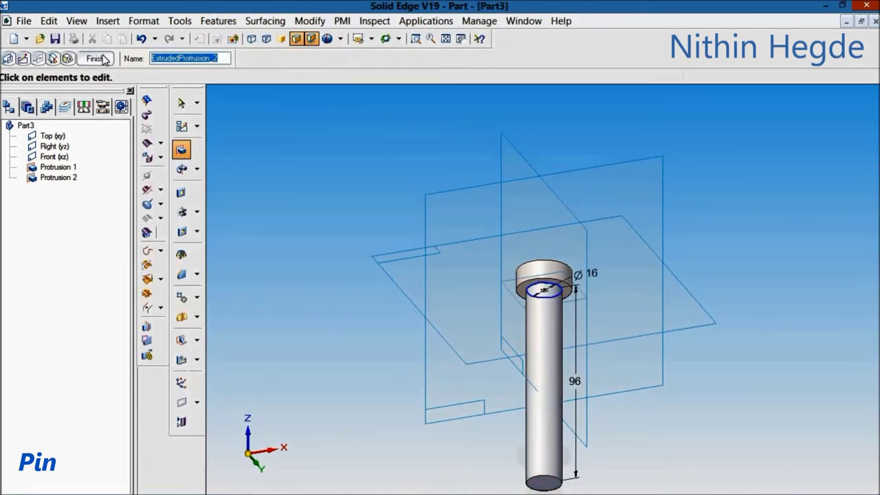
click(97, 59)
key(ctrl+i)
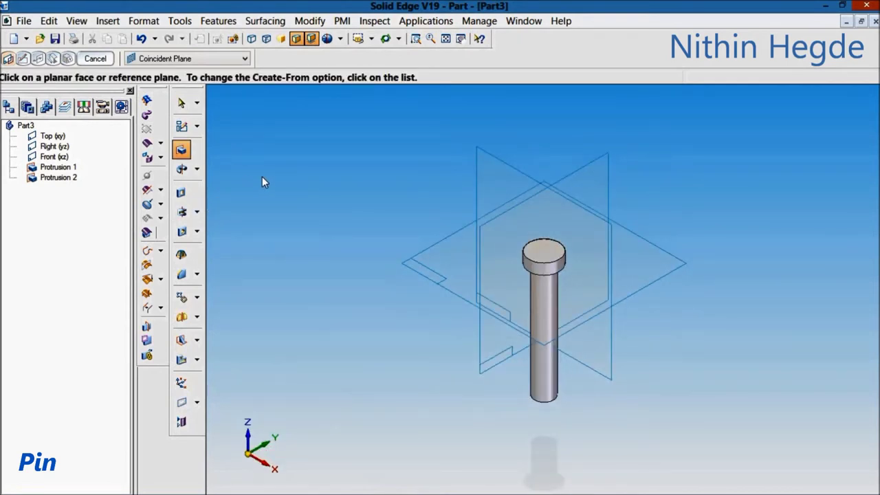
click(181, 192)
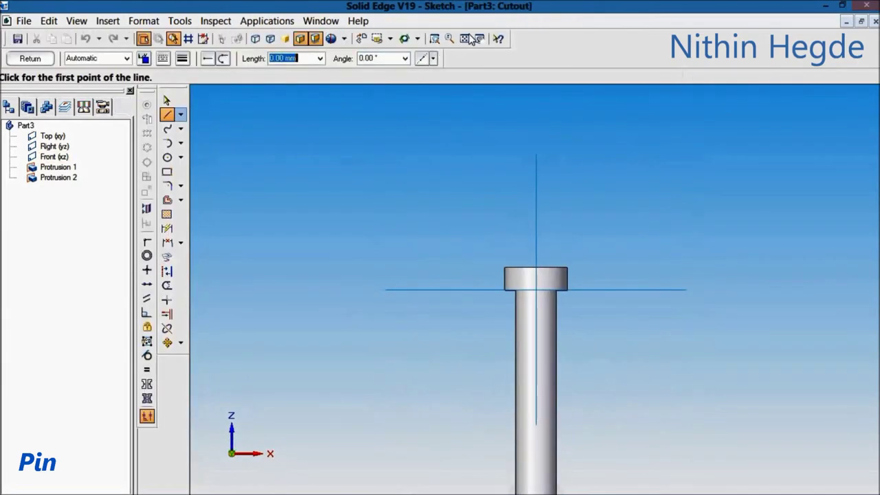
Step: Draw and dimension a Ø3 circle near the pin's bottom on the Front plane
click(464, 39)
click(168, 158)
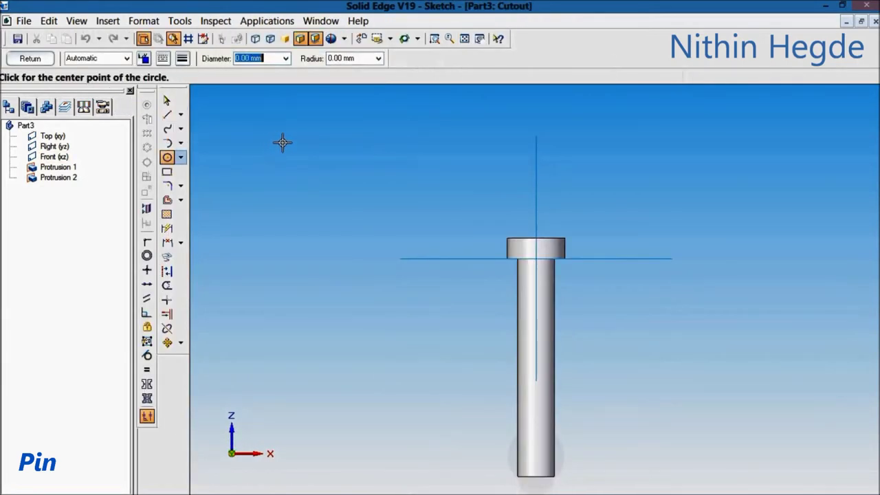
text(3)
key(Tab)
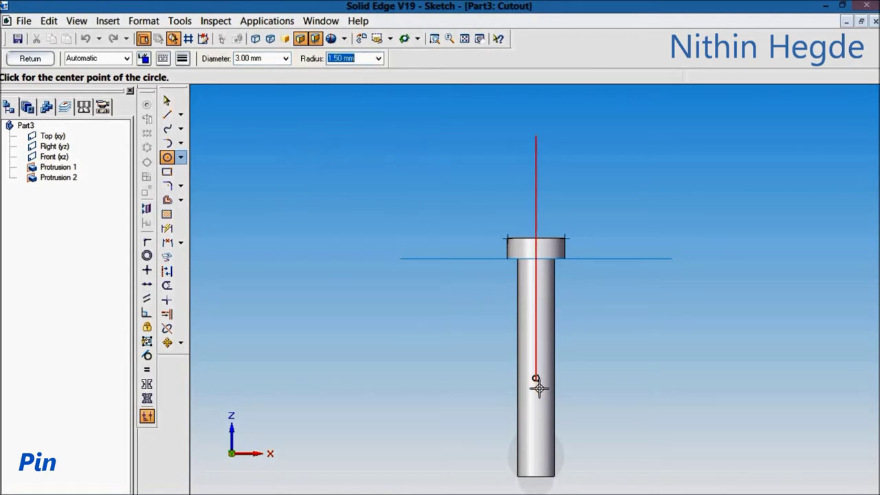
click(537, 451)
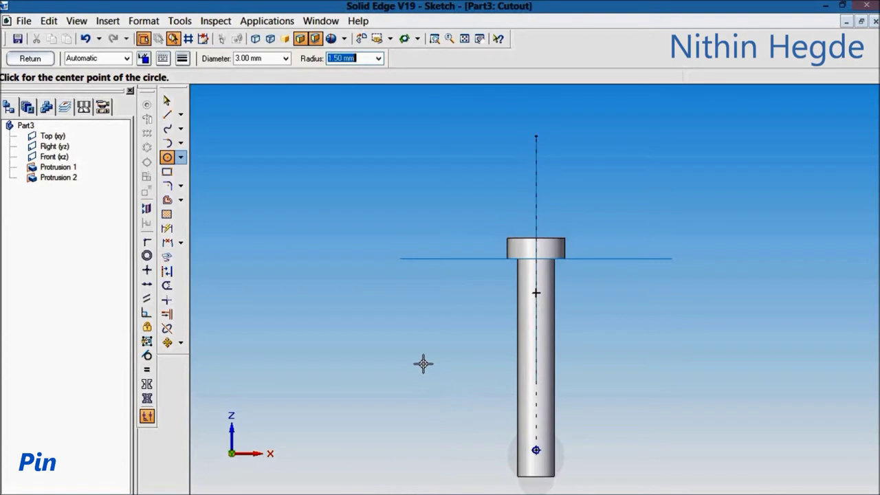
click(169, 230)
click(535, 450)
click(602, 442)
Step: Locate the hole 89 mm below the head and set the cut through all
click(167, 242)
click(446, 259)
click(536, 451)
click(658, 353)
key(Return)
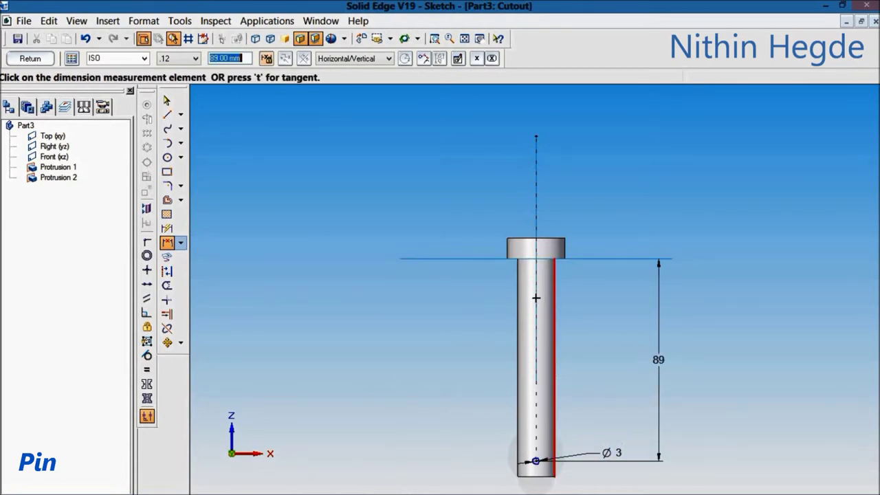
click(29, 58)
key(Return)
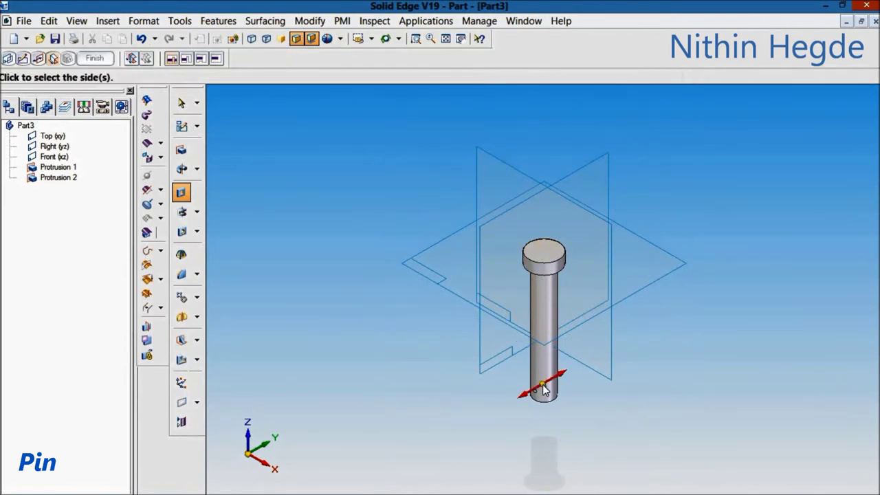
Step: Complete the cross-hole cut and assign Fe-410W material to the pin
click(543, 389)
click(95, 57)
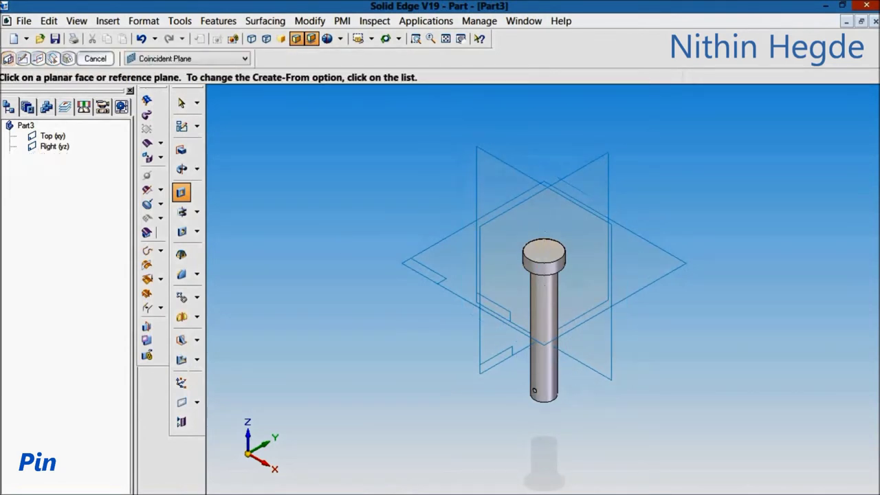
click(187, 23)
click(231, 172)
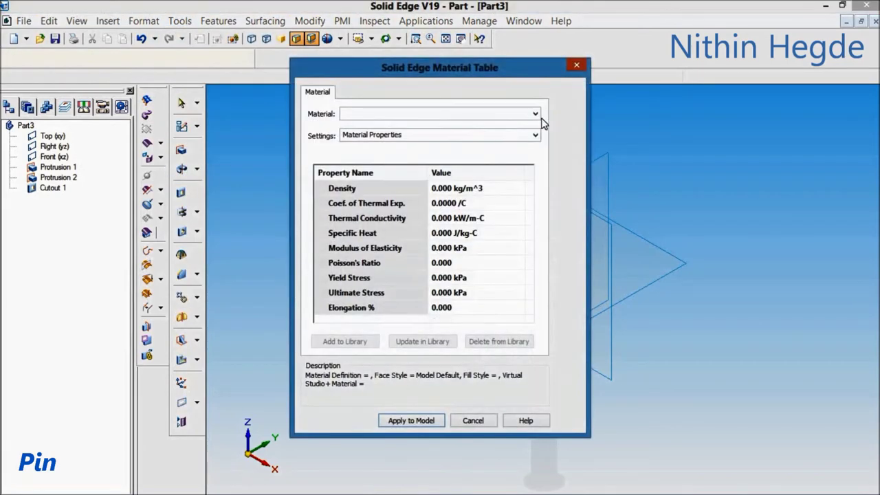
click(535, 113)
click(440, 269)
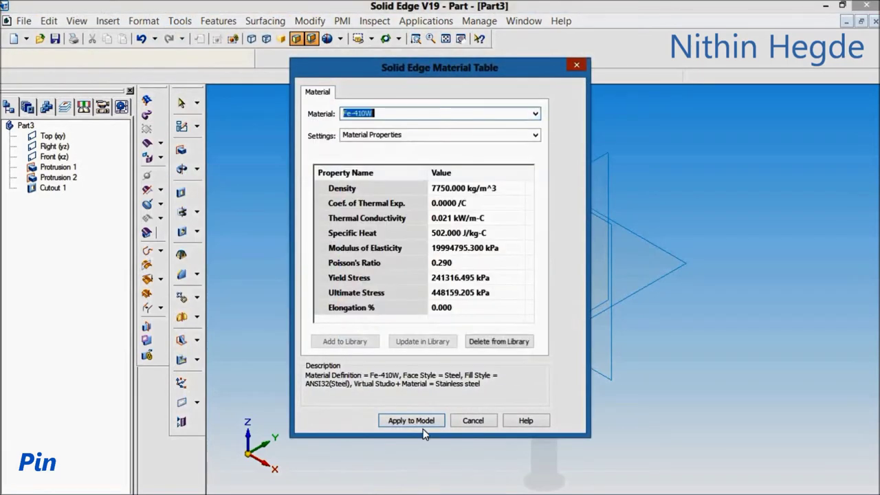
click(421, 423)
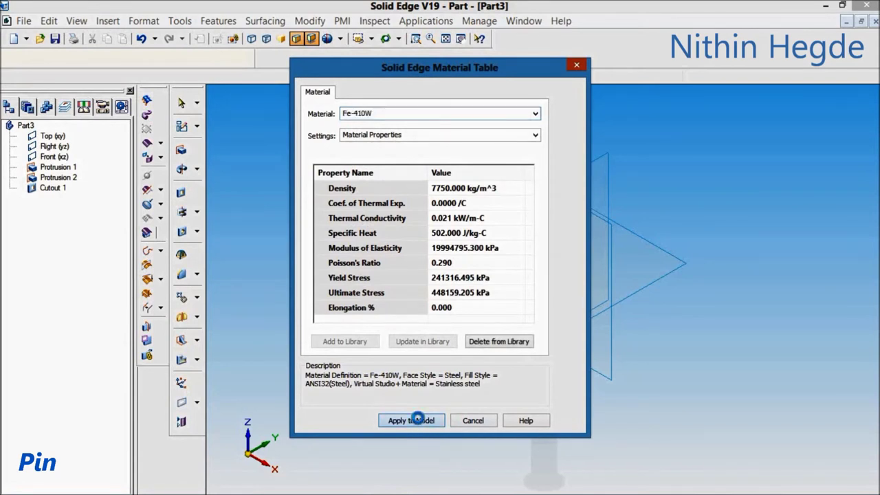
Step: Paint the pin with the blue style
click(144, 20)
click(149, 52)
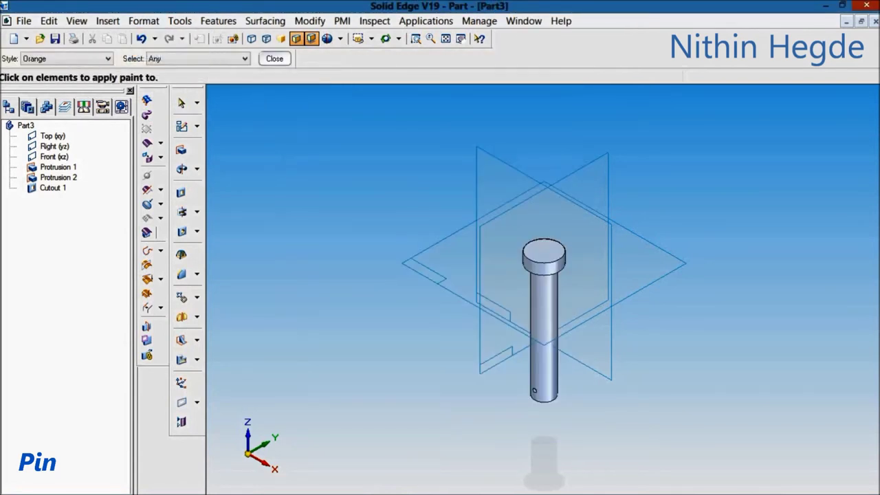
click(108, 58)
click(68, 111)
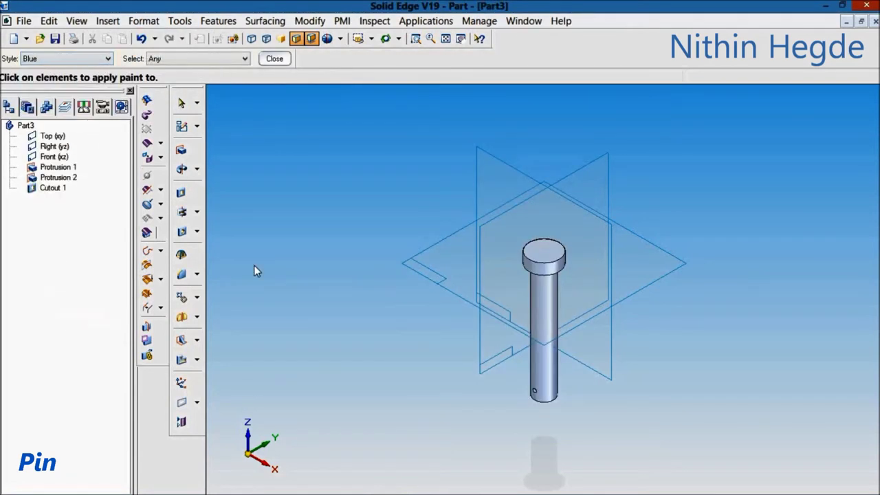
click(530, 375)
click(275, 59)
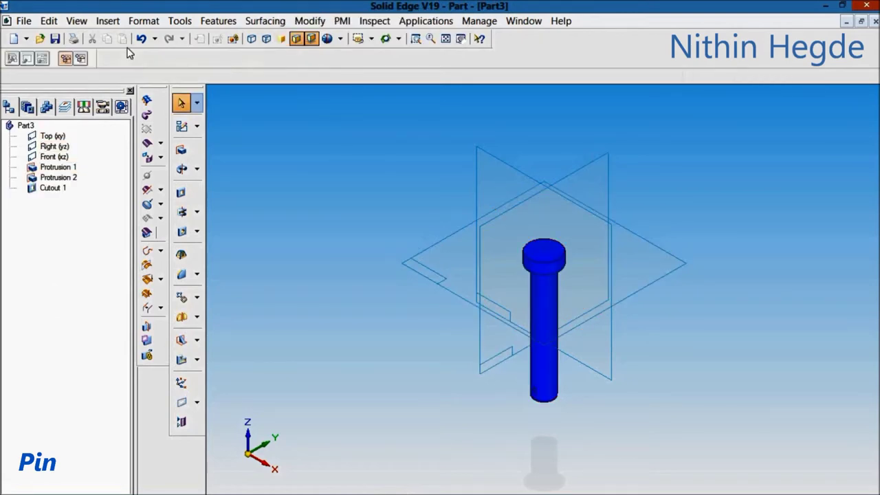
Step: Save the part as 'pin'
click(54, 39)
click(138, 286)
text(pin)
click(562, 305)
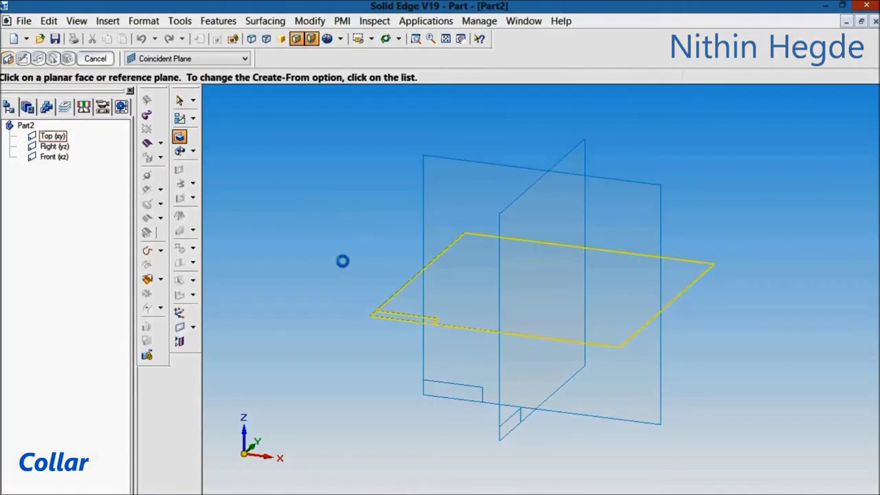
Step: Draw concentric Ø25 and Ø16 circles at the origin on the top plane
click(339, 260)
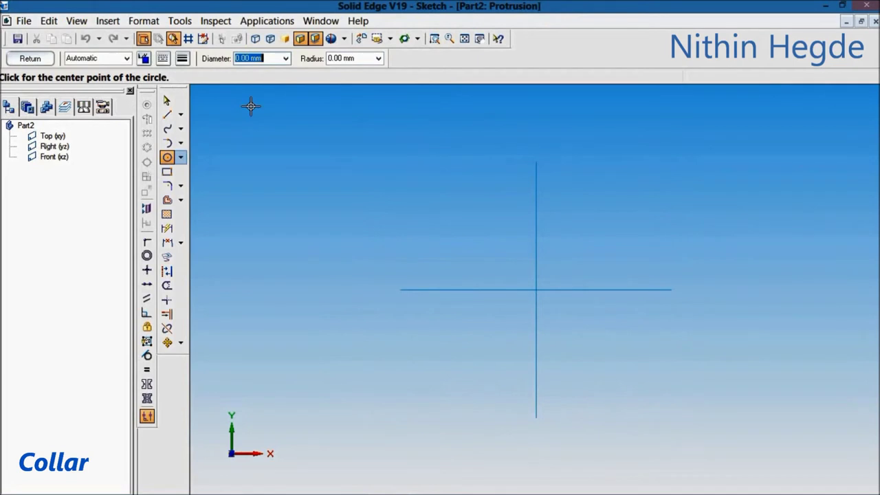
text(25)
key(Tab)
click(536, 290)
text(1)
key(Tab)
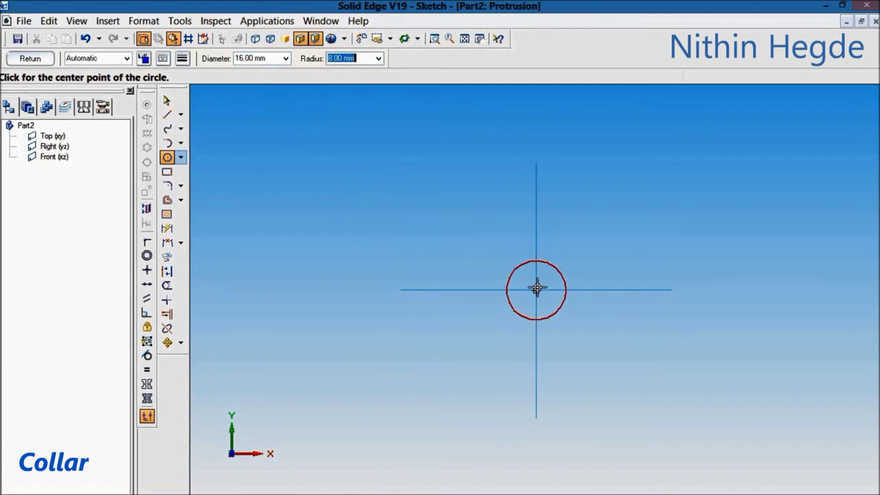
click(536, 290)
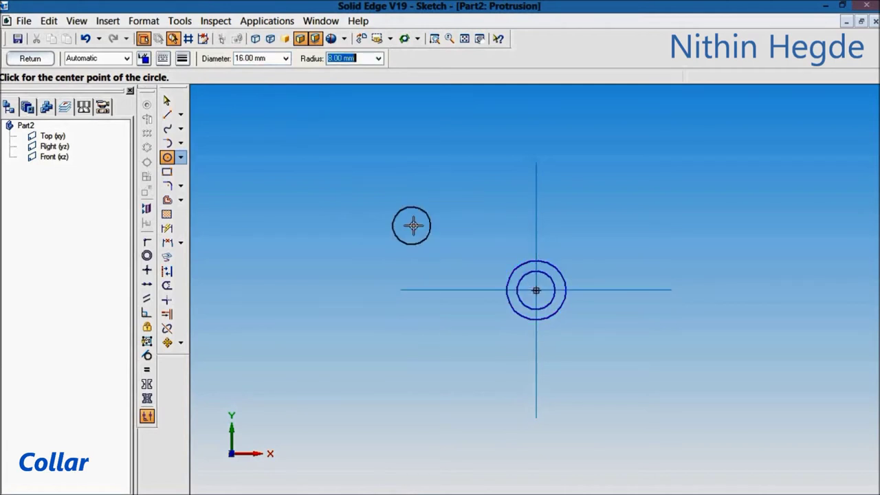
Step: Dimension the inner circle Ø16 and the outer circle Ø25
click(167, 229)
click(550, 275)
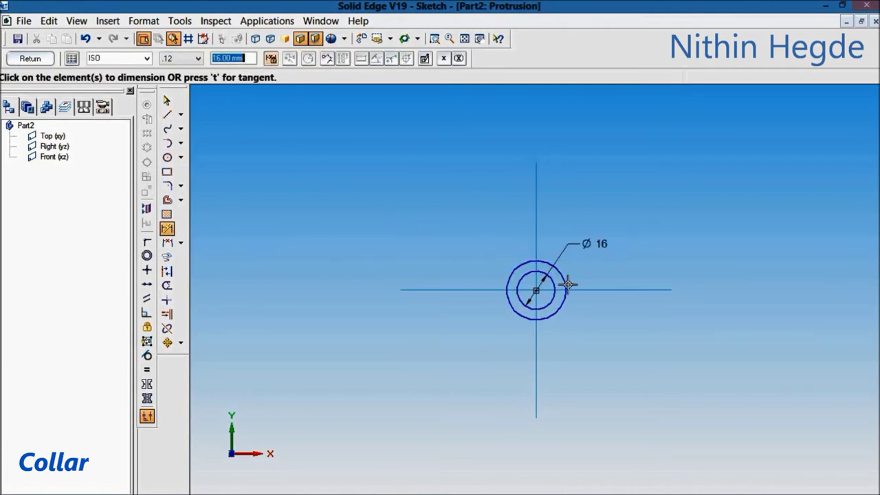
click(567, 284)
click(612, 269)
Step: Extrude the ring profile 10 mm to create the collar
click(30, 58)
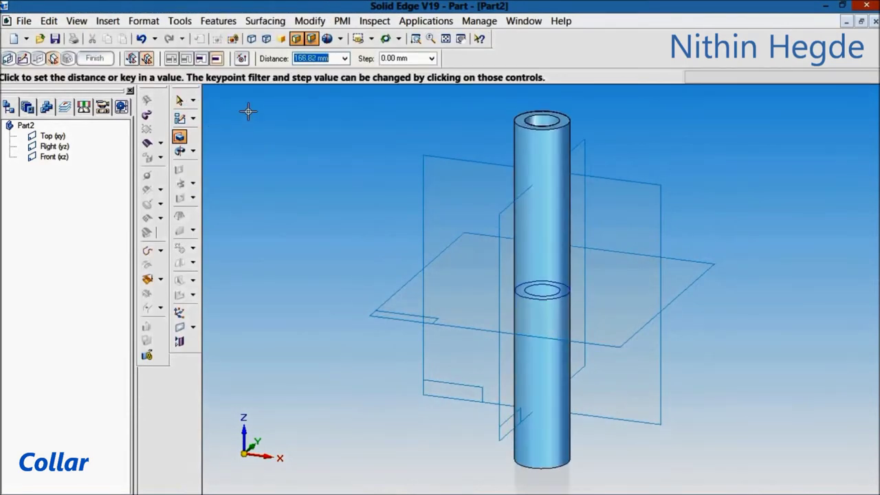
text(10)
key(Return)
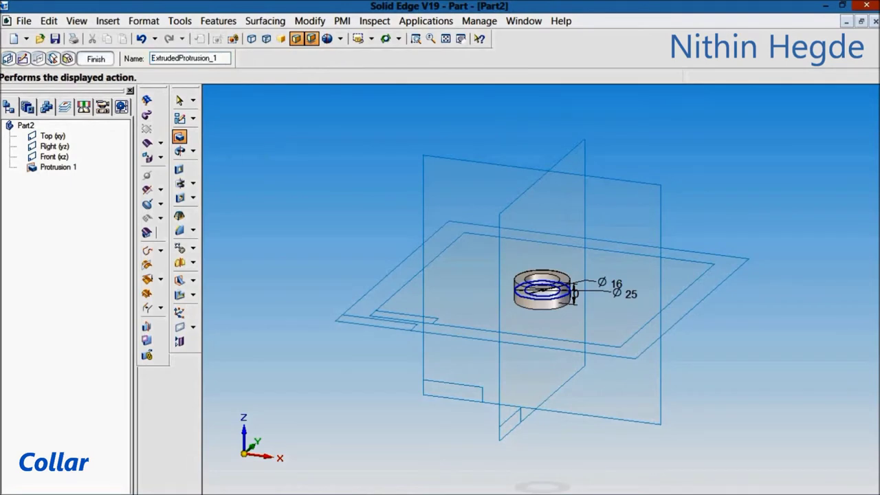
click(94, 58)
click(179, 169)
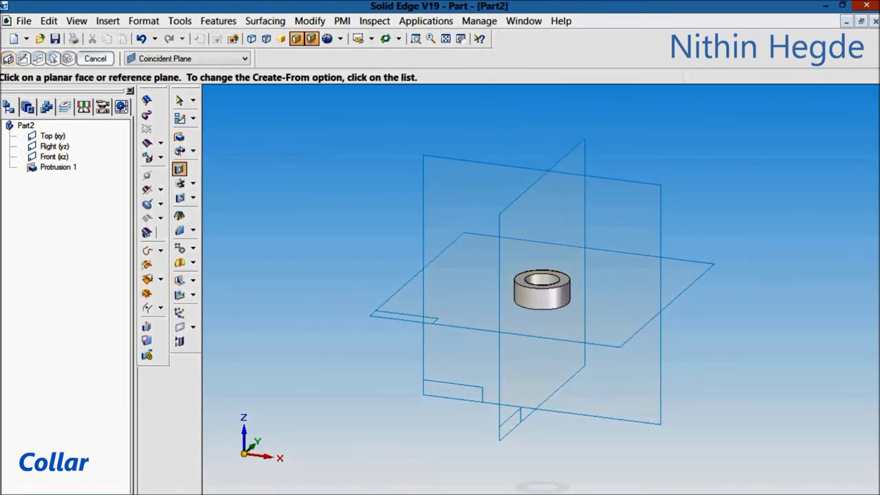
Step: Draw and dimension a Ø3 circle at the origin on the Front plane
click(397, 162)
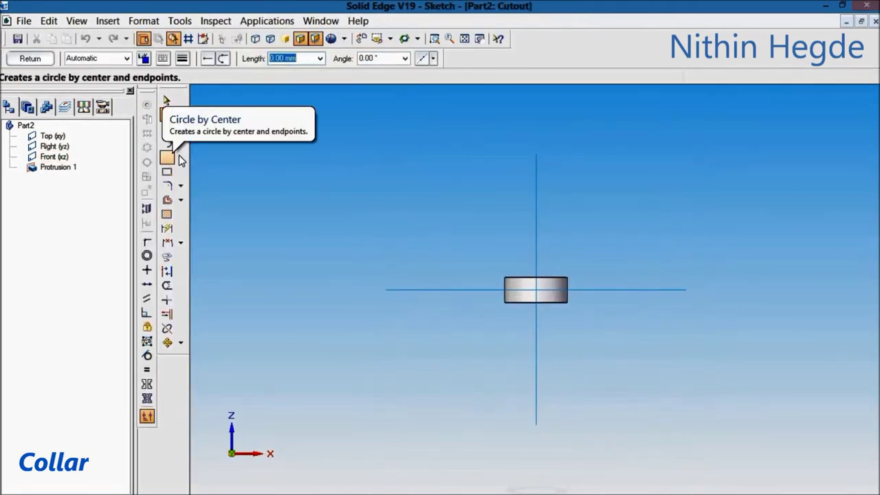
click(168, 157)
text(3)
key(Tab)
click(536, 290)
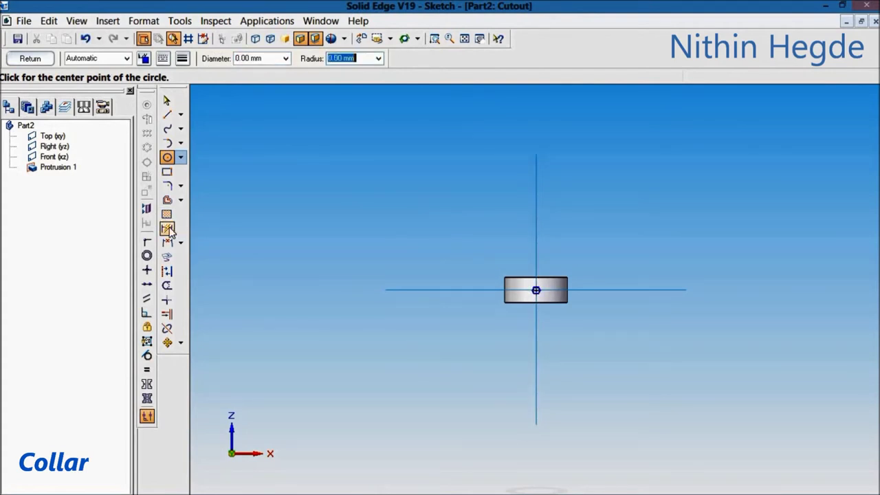
click(166, 226)
click(542, 284)
click(598, 245)
Step: Cut the hole through the whole collar and view it isometrically
click(49, 61)
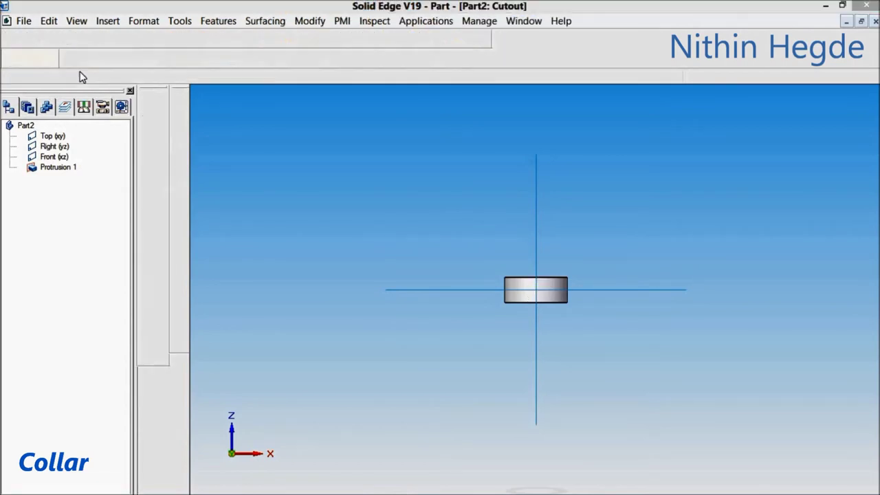
click(171, 59)
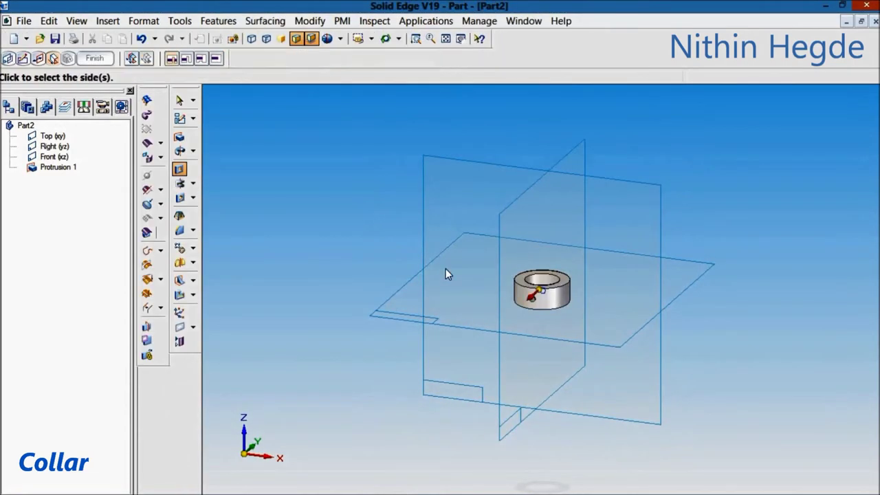
click(544, 294)
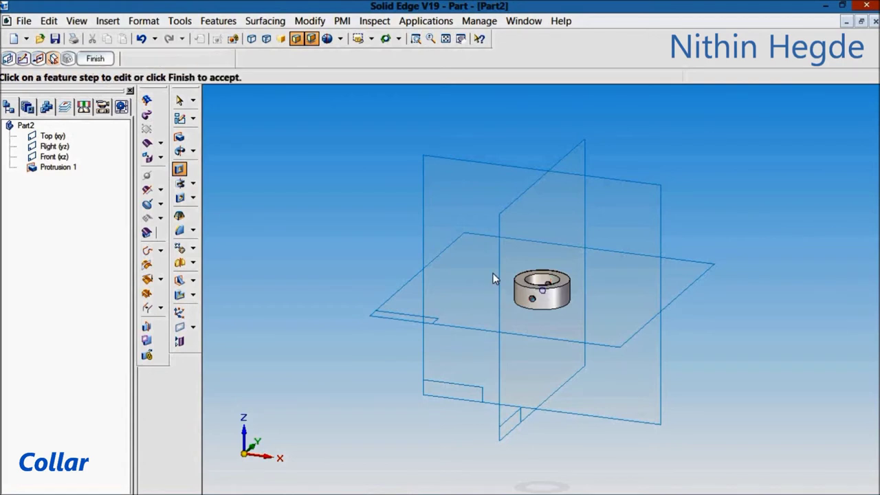
click(94, 58)
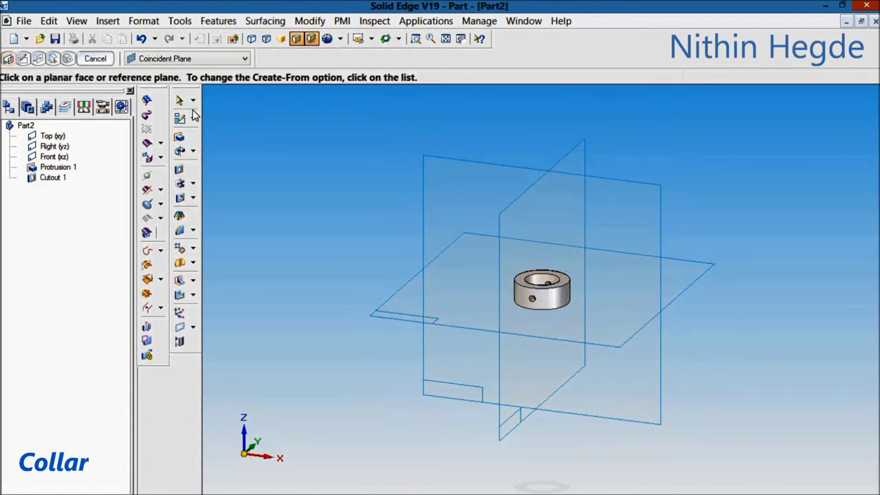
key(ctrl+i)
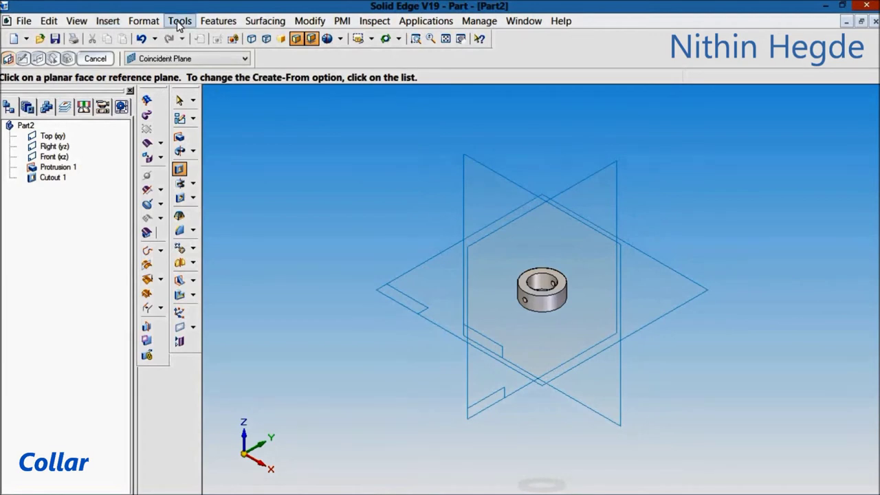
Step: Assign Fe-410W material to the collar from the Material Table
click(178, 22)
click(227, 176)
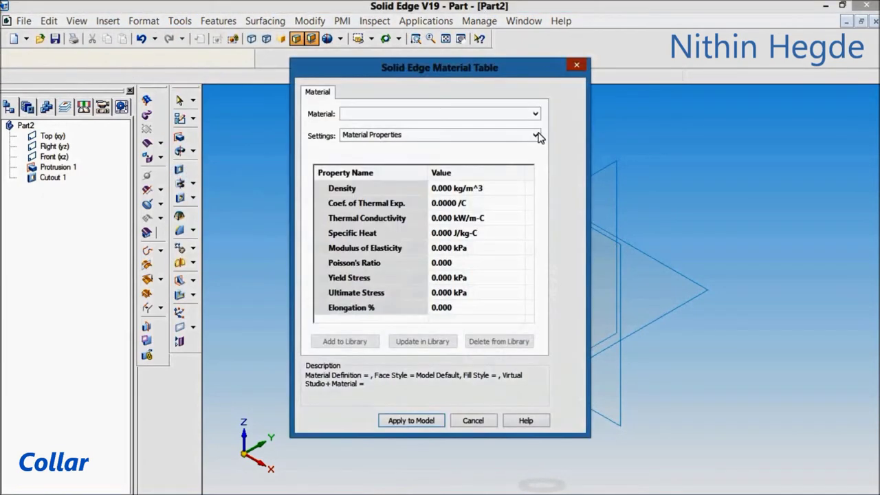
click(536, 113)
click(426, 281)
click(424, 421)
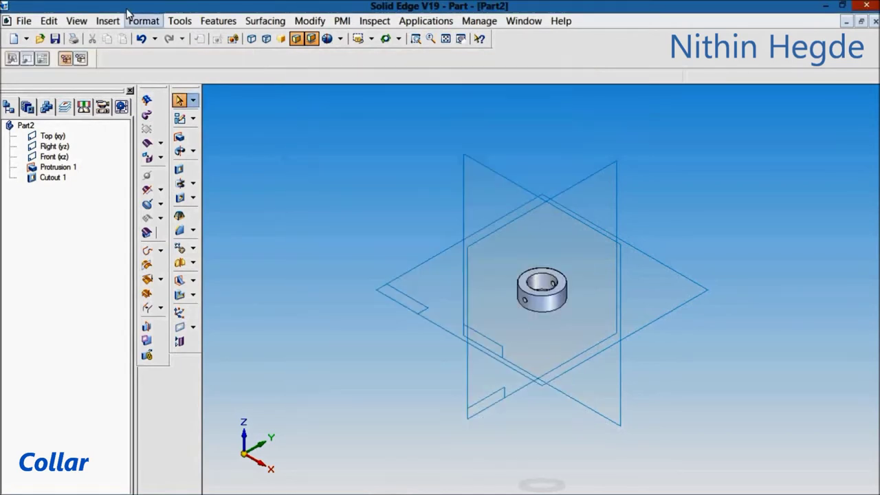
Step: Paint the collar with the Black style using Part Painter
click(143, 20)
click(165, 55)
click(108, 59)
click(34, 85)
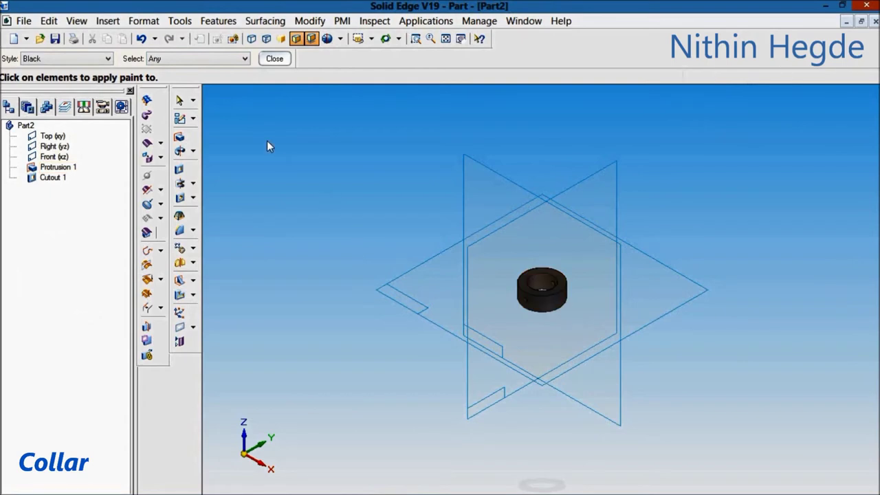
key(Escape)
Step: Save the part as collar in the universal coupling folder
click(55, 38)
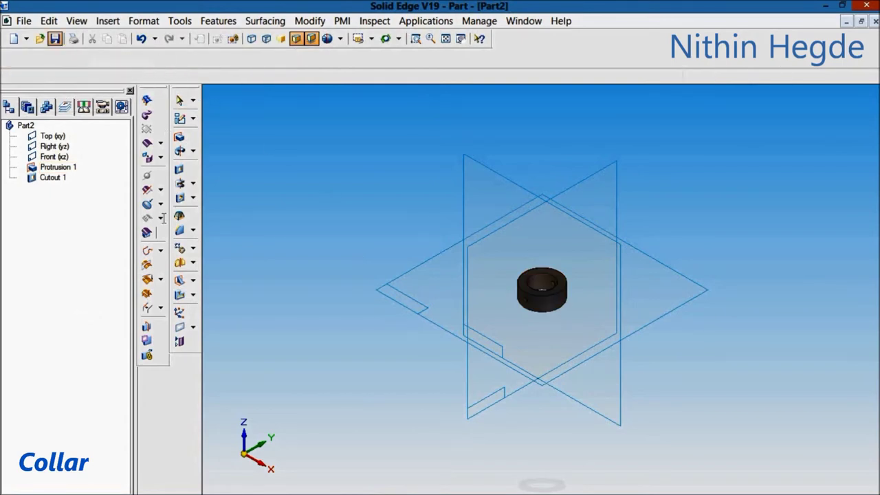
key(Return)
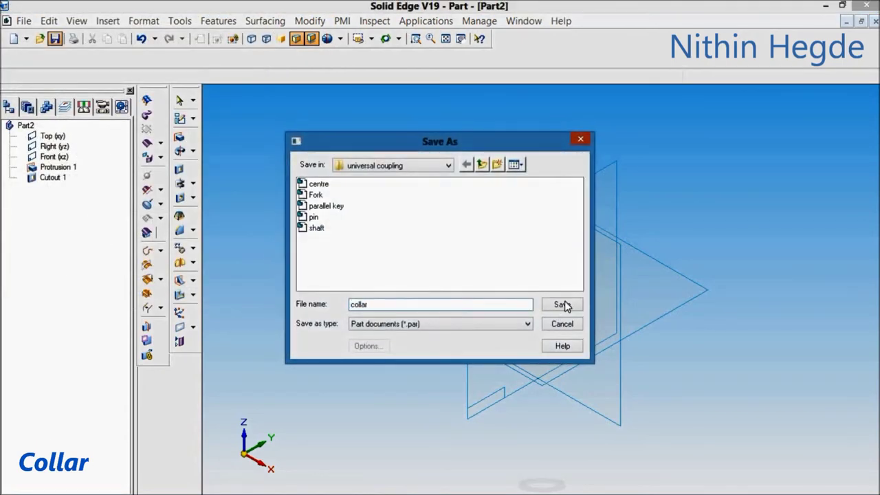
click(562, 305)
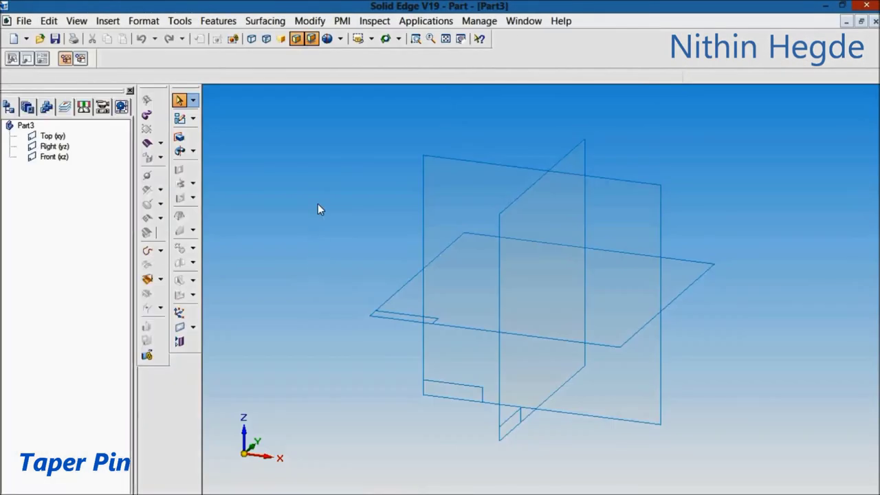
Step: Start a revolved protrusion on the Right plane with a symmetric 30 mm horizontal line
click(180, 150)
click(533, 182)
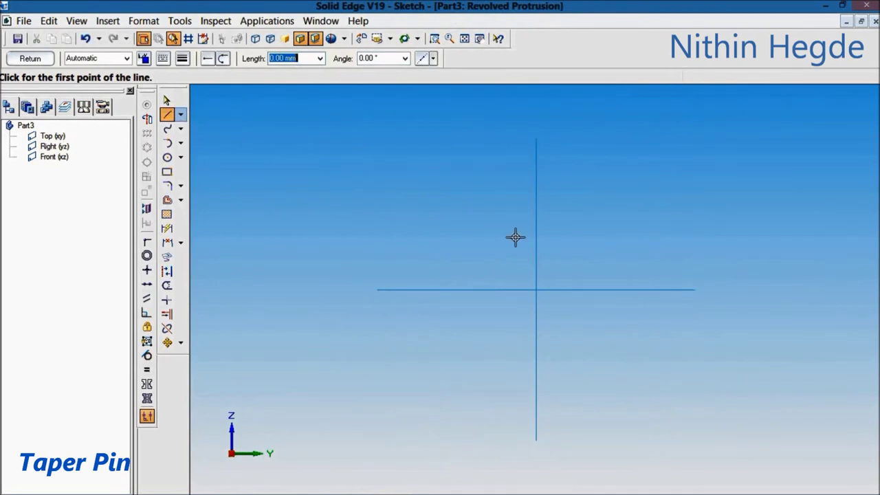
click(487, 289)
click(623, 289)
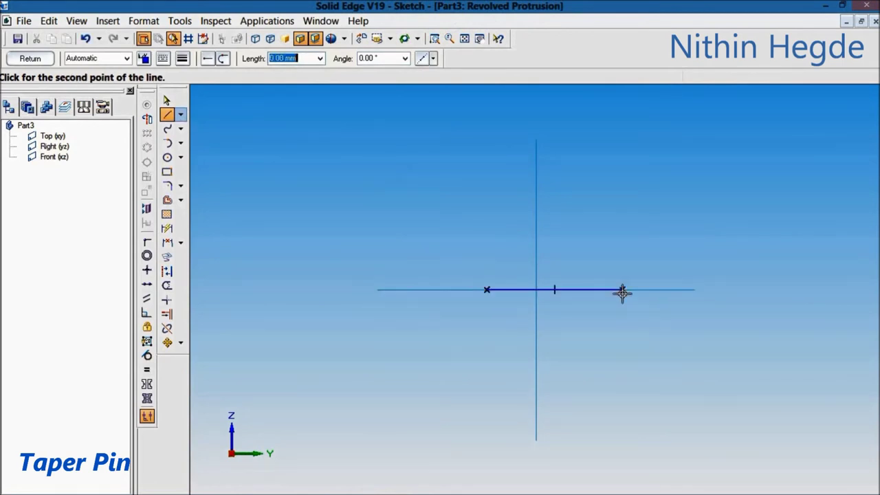
click(146, 242)
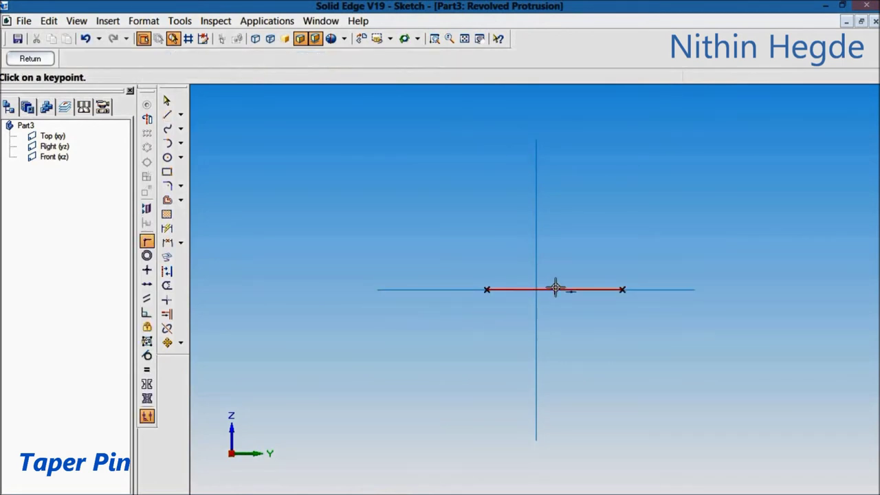
click(556, 290)
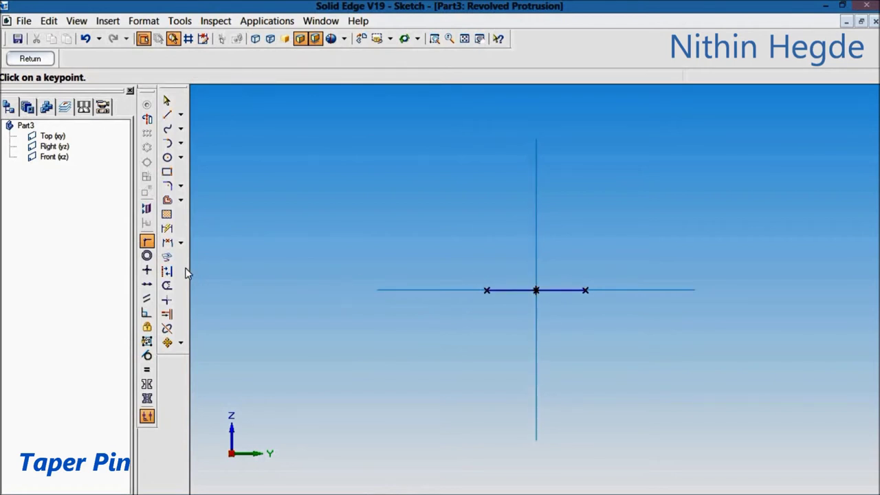
click(167, 228)
click(518, 292)
click(543, 316)
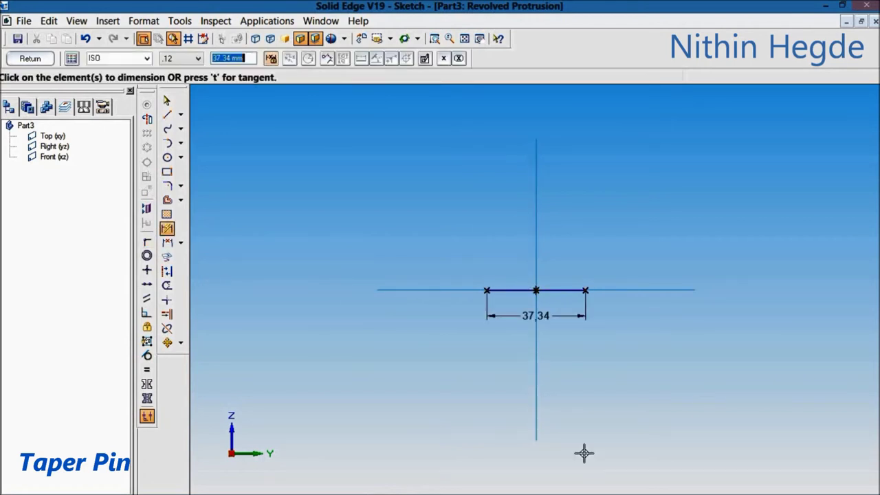
text(30)
key(Return)
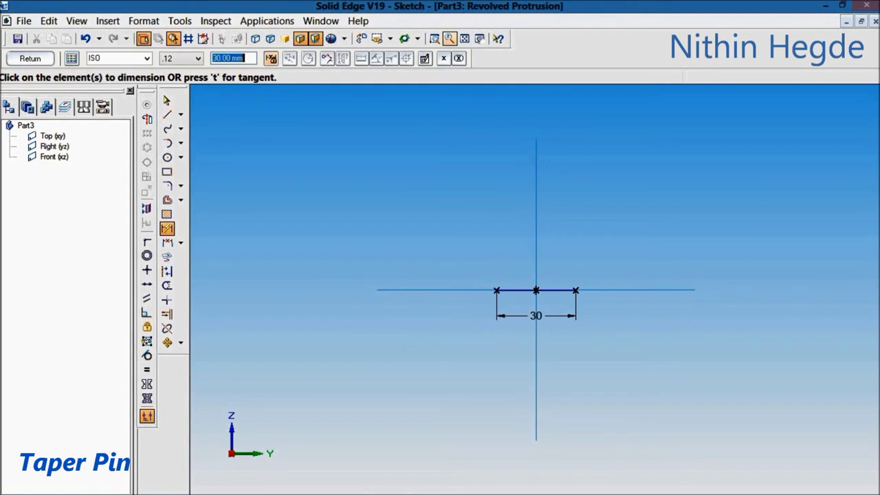
Step: Draw the pin profile: a 2 mm vertical segment, a slanted top line, closed at the right end
click(434, 38)
drag(471, 158, 639, 341)
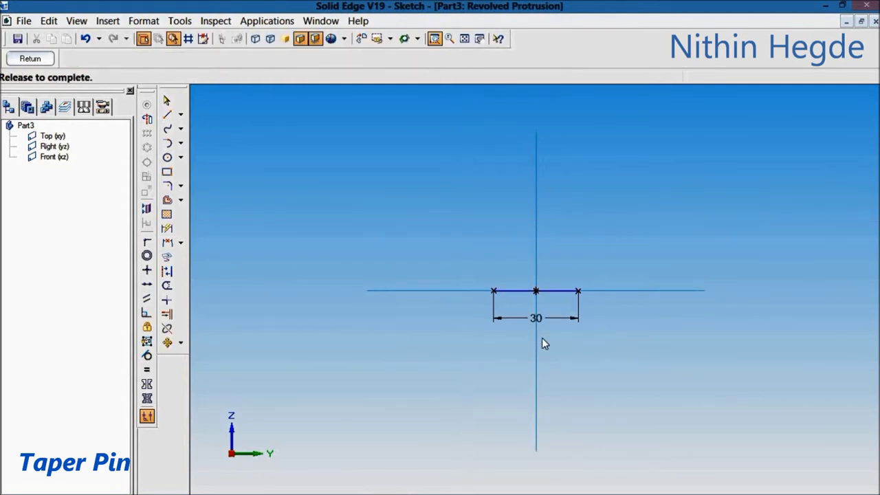
click(167, 114)
click(405, 319)
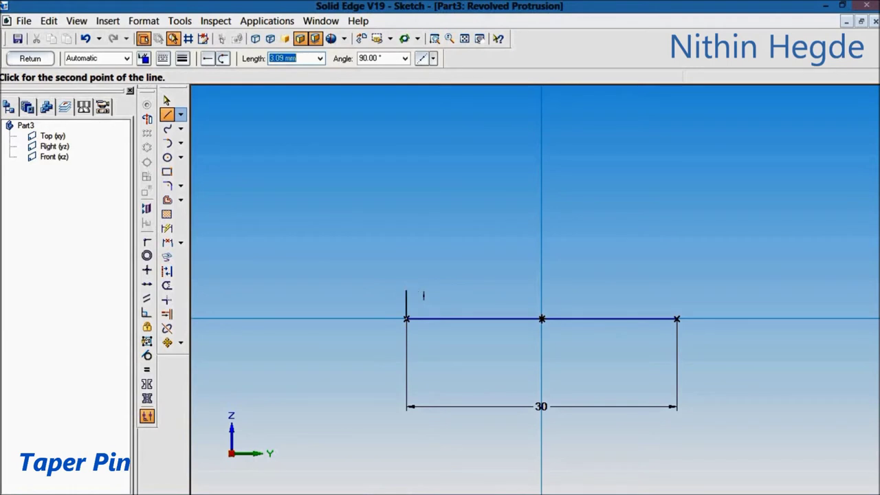
text(2)
key(Tab)
click(605, 292)
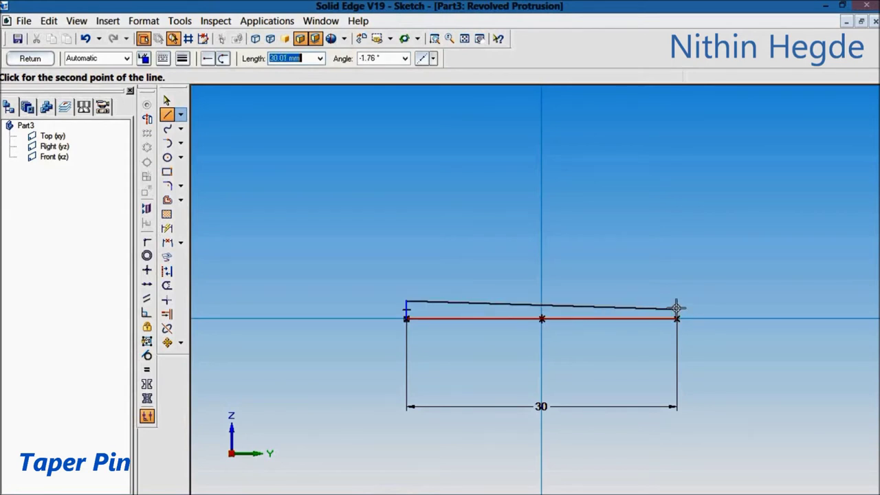
click(678, 308)
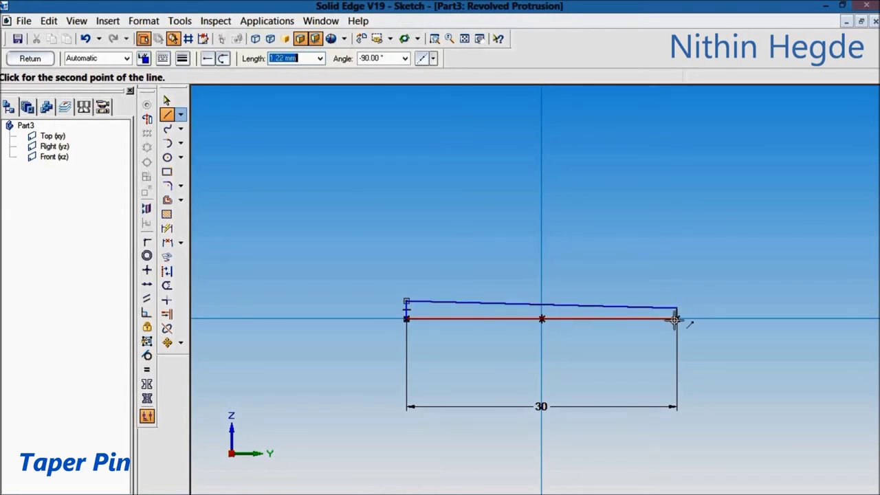
click(676, 319)
right_click(709, 211)
Step: Add symmetric diameter dimensions of Ø4 at the left end and Ø2 at the right end
click(180, 242)
click(240, 305)
click(420, 321)
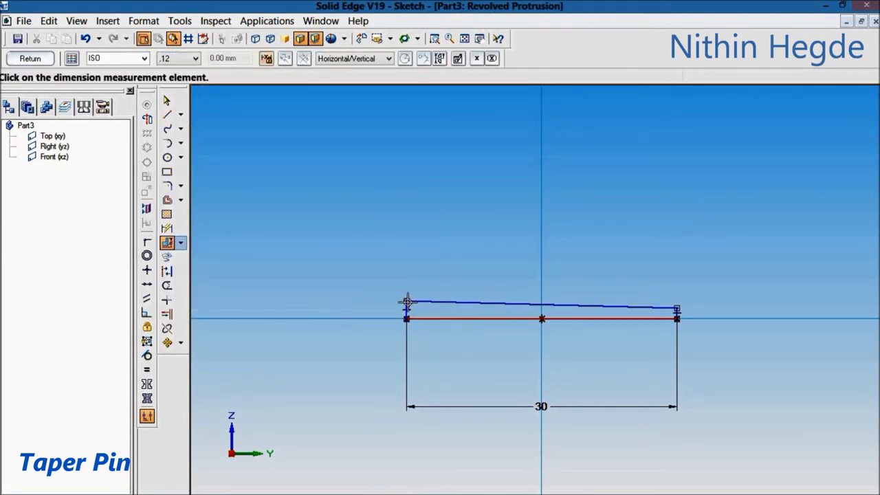
click(406, 300)
click(380, 304)
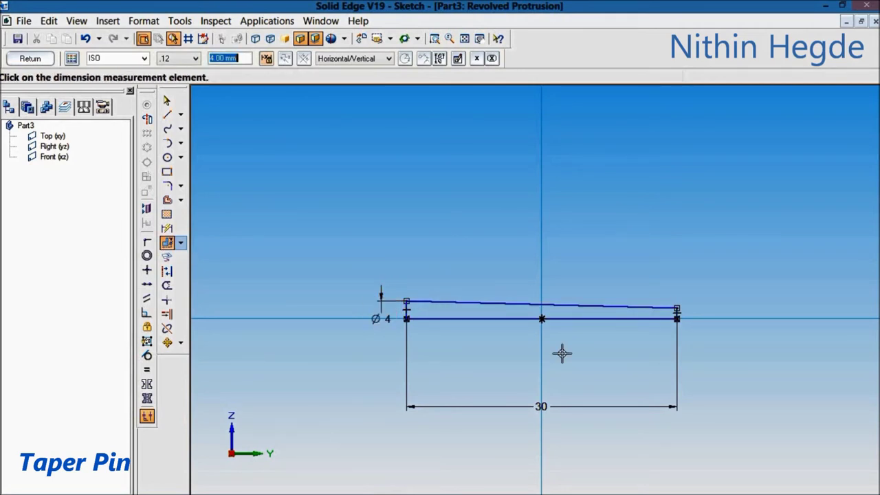
right_click(598, 347)
click(657, 319)
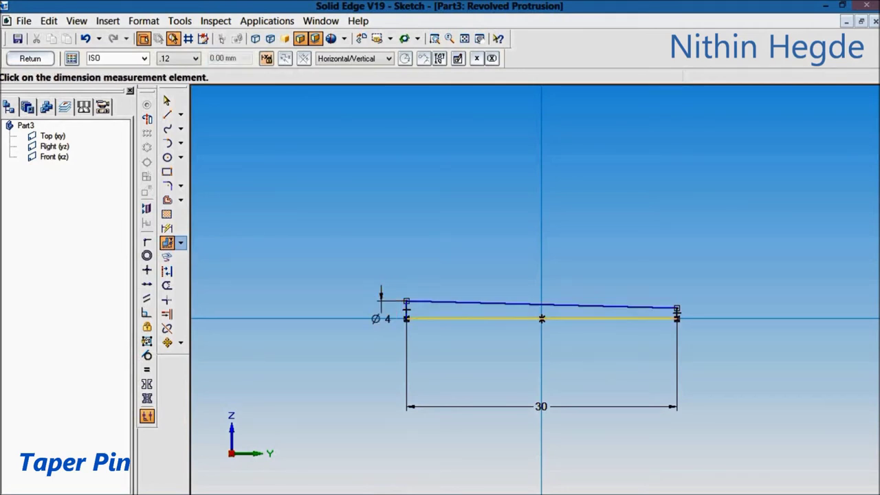
click(678, 308)
click(711, 397)
text(2)
key(Return)
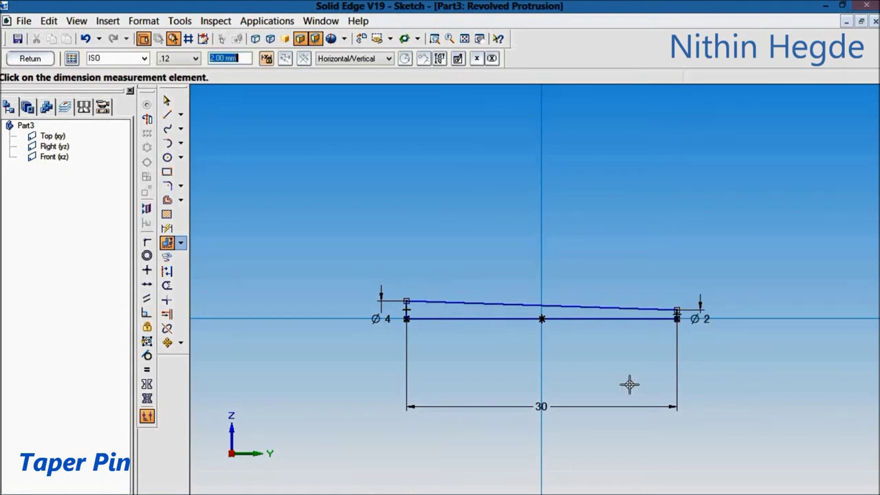
Step: Revolve the profile 360° about the bottom line to finish Protrusion 1
click(146, 118)
click(488, 316)
click(30, 59)
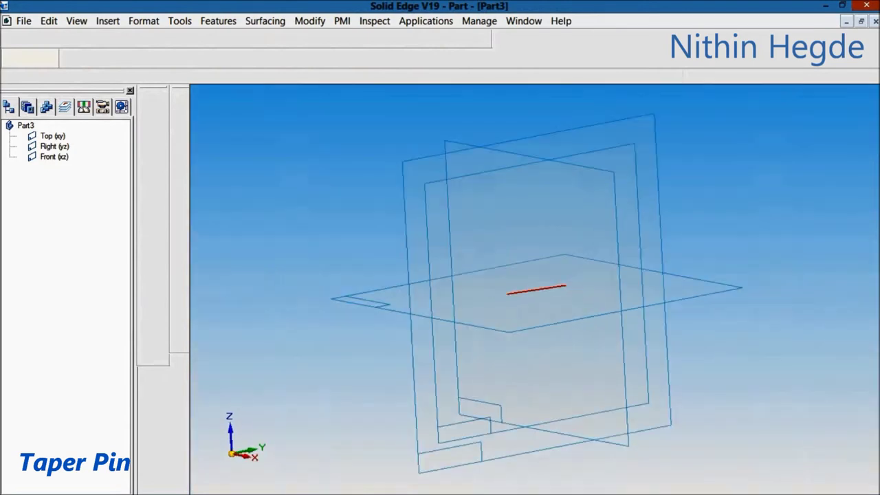
click(177, 57)
click(92, 61)
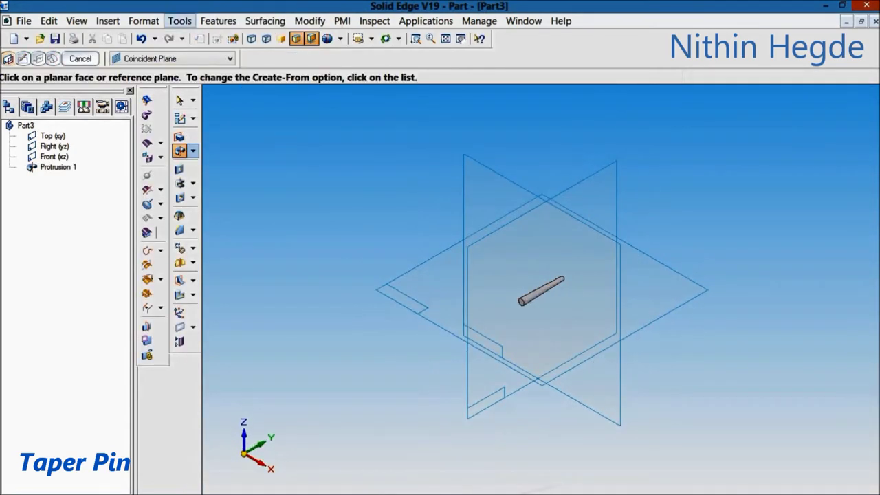
click(180, 21)
click(286, 175)
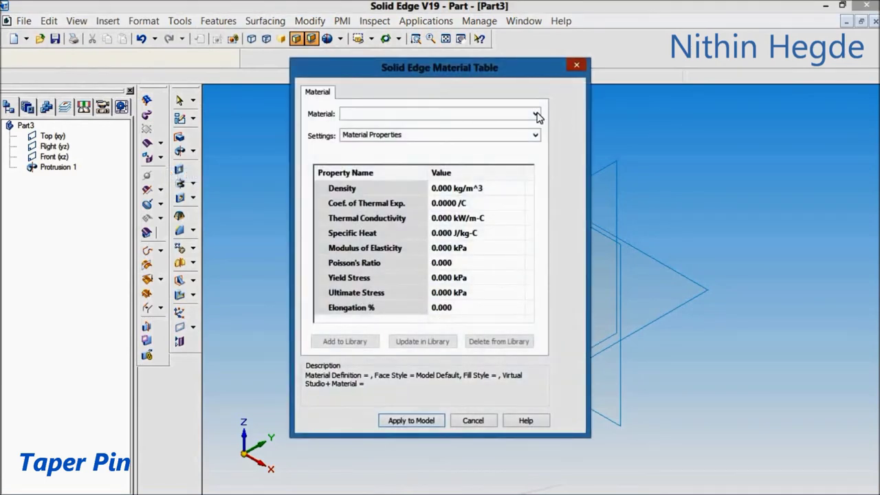
Step: Apply Fe-410W material to the pin
click(536, 114)
click(413, 280)
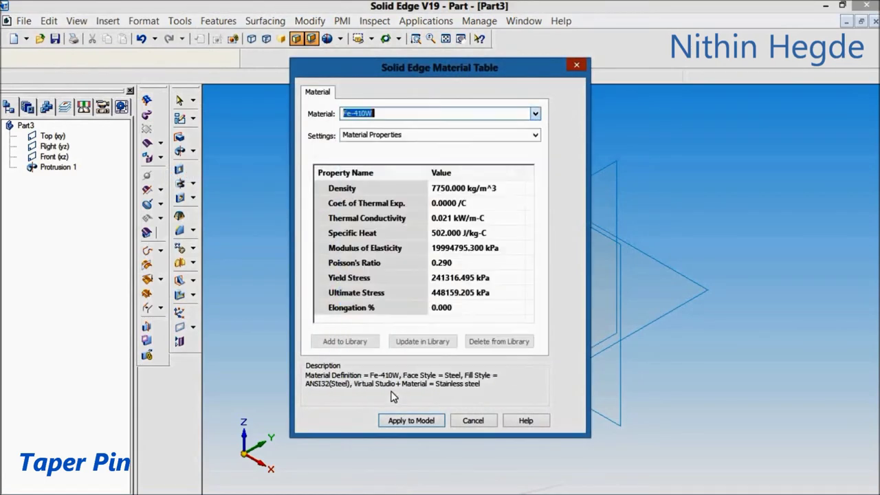
click(410, 421)
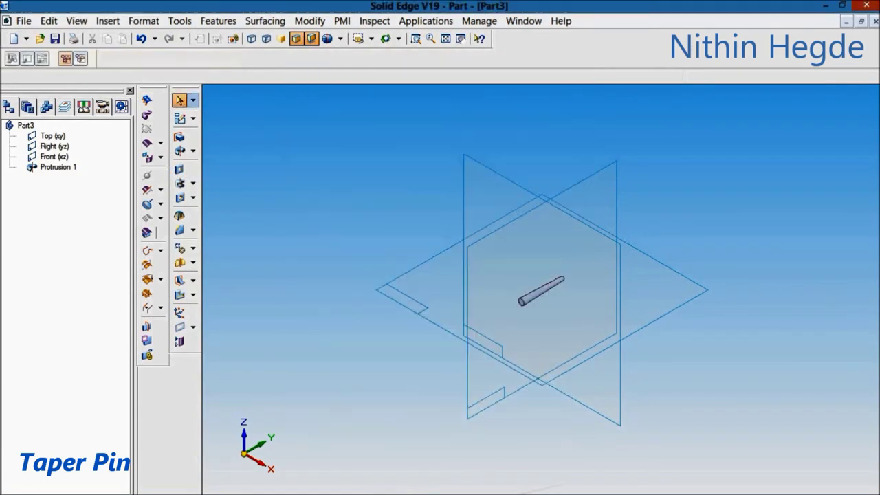
Step: Paint the pin Violet with Part Painter and begin saving it
click(144, 21)
click(154, 53)
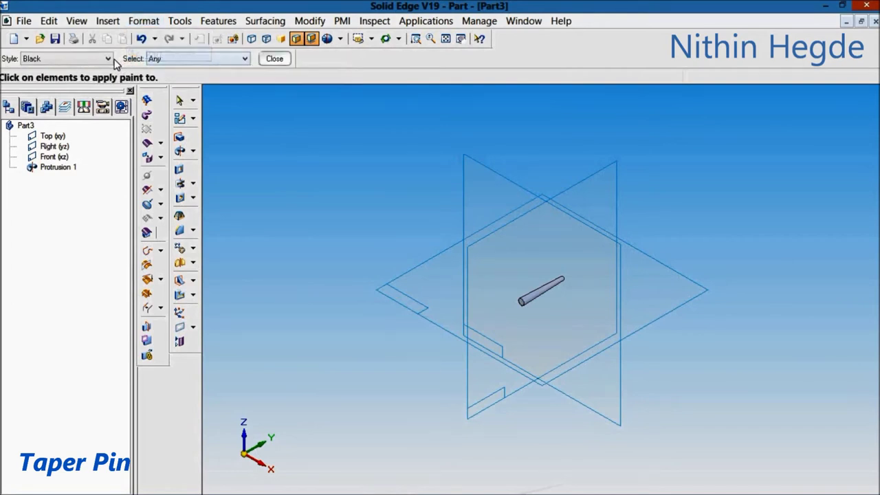
click(107, 59)
click(42, 247)
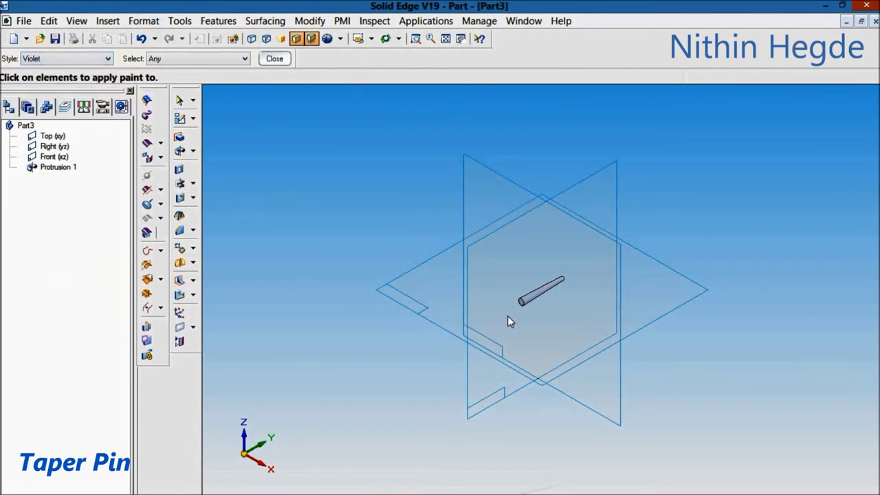
click(524, 306)
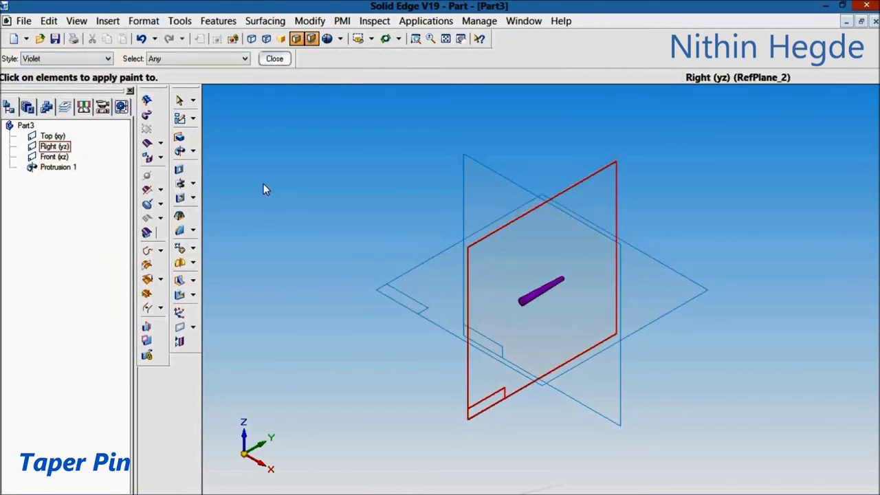
click(274, 59)
click(55, 39)
click(134, 291)
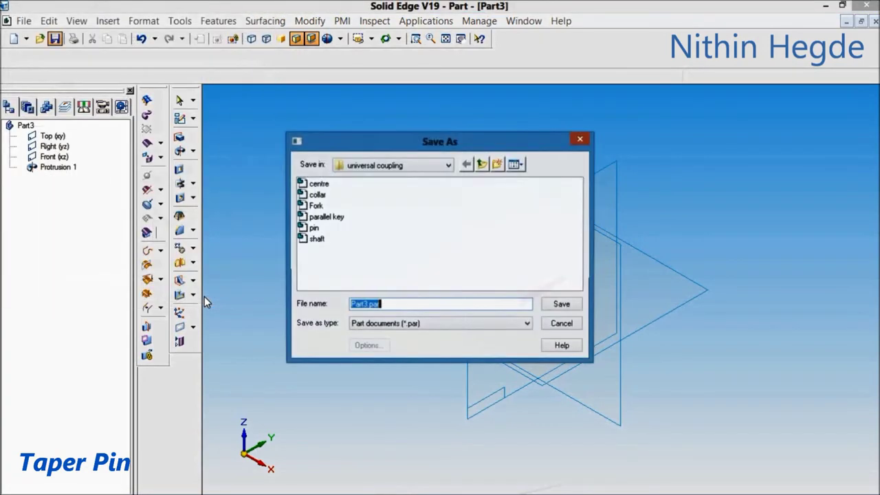
Step: Save the part with the file name 'taper pin'
text(taper pin)
click(561, 304)
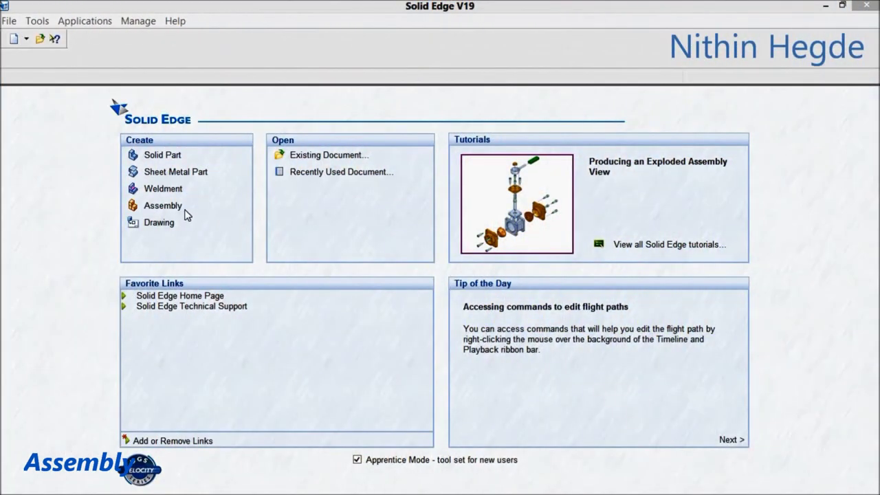
Step: Create a new assembly and place the shaft from the Parts Library
click(161, 208)
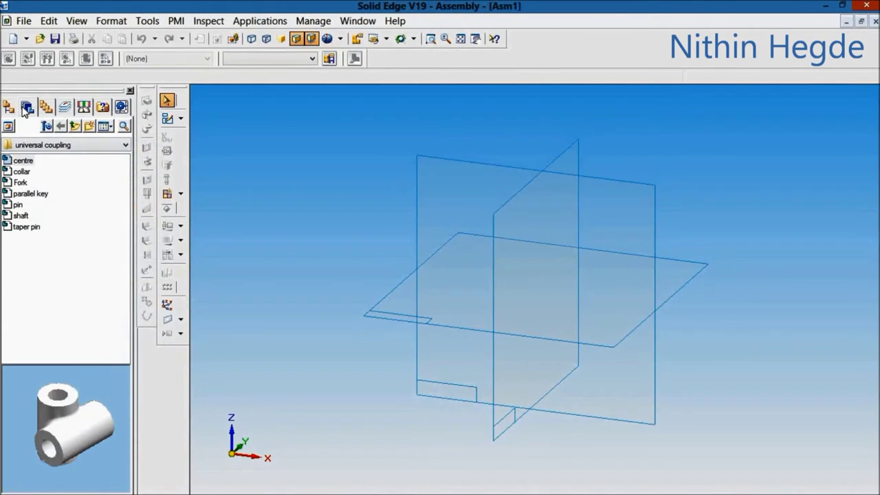
click(21, 162)
click(19, 183)
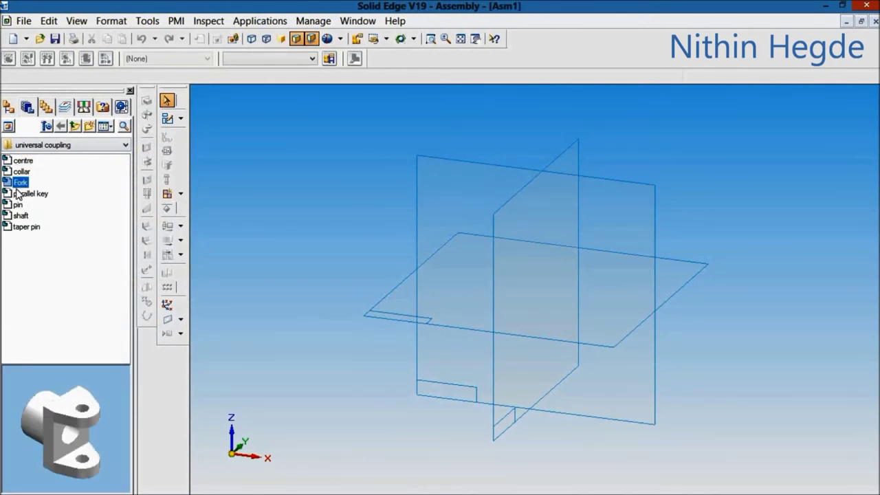
click(17, 194)
click(15, 216)
click(11, 227)
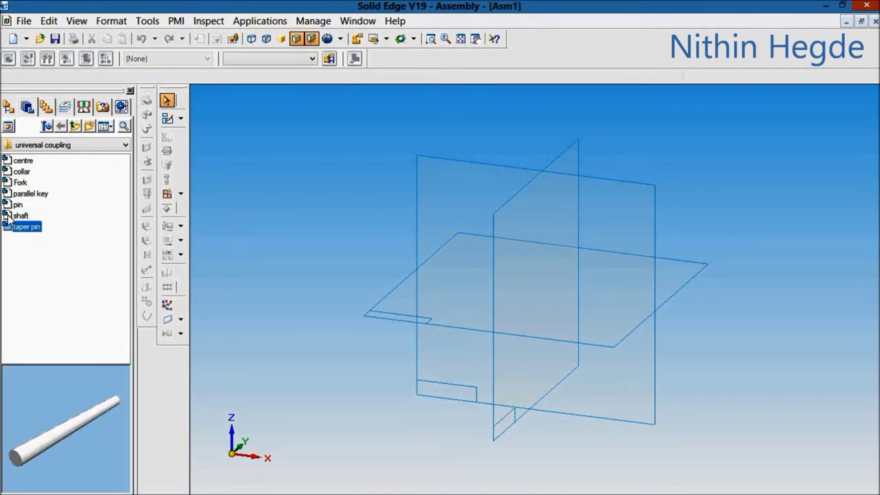
drag(8, 217, 286, 222)
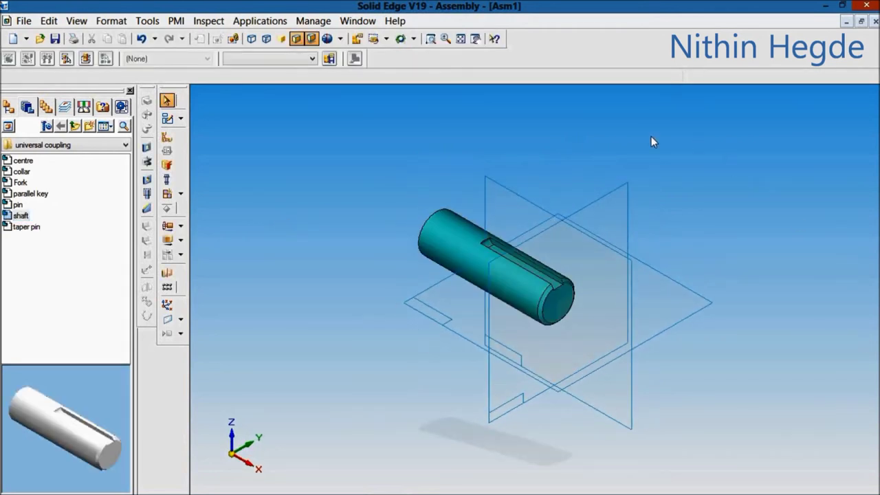
Step: Hide the Top (xy) plane and then all reference planes
click(420, 295)
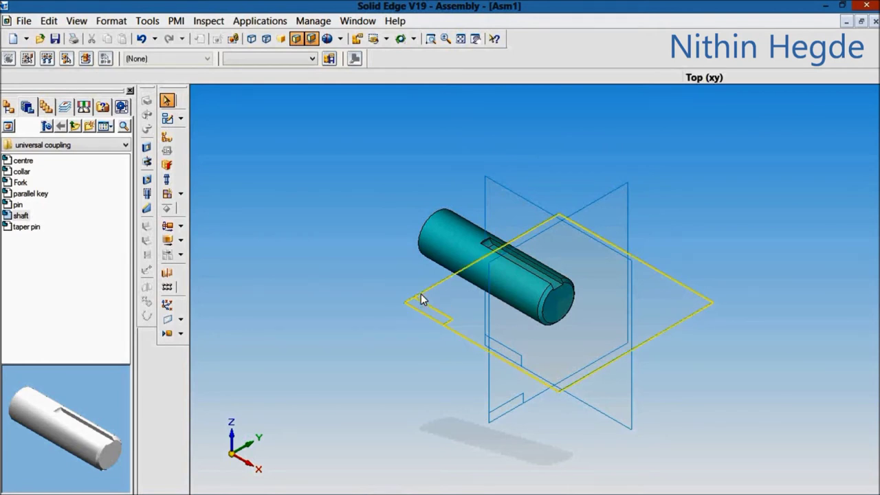
right_click(421, 296)
click(443, 347)
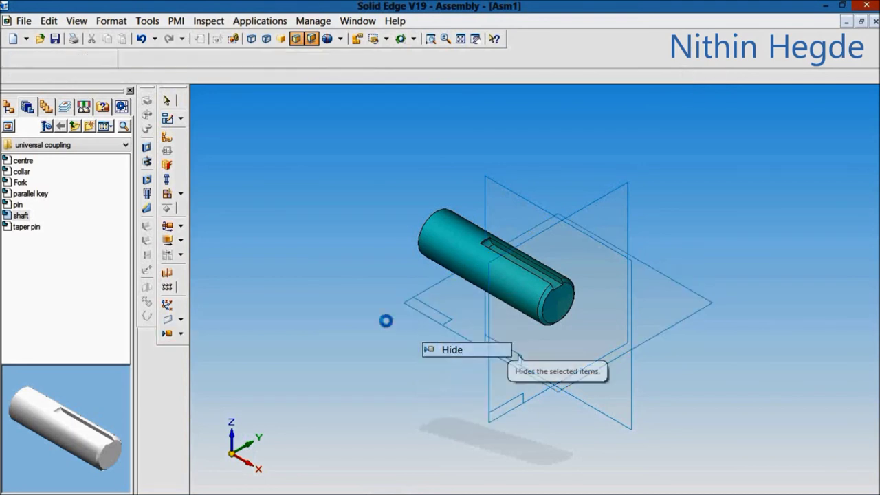
click(9, 108)
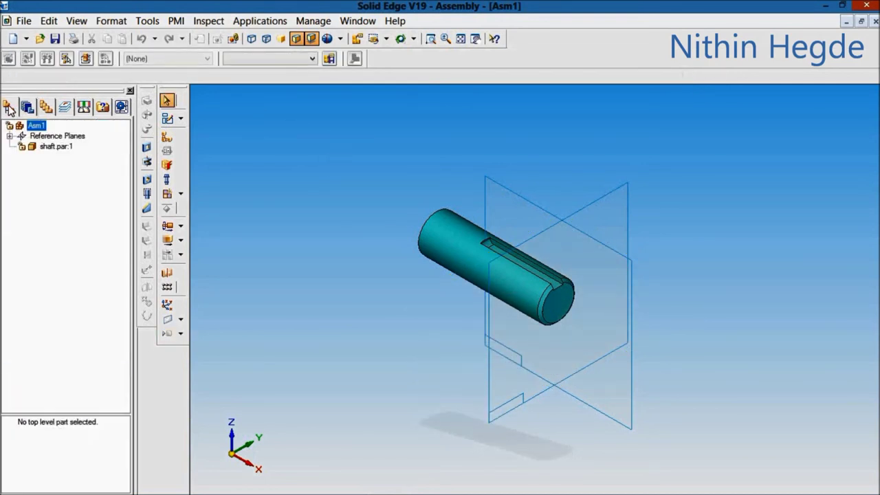
right_click(39, 138)
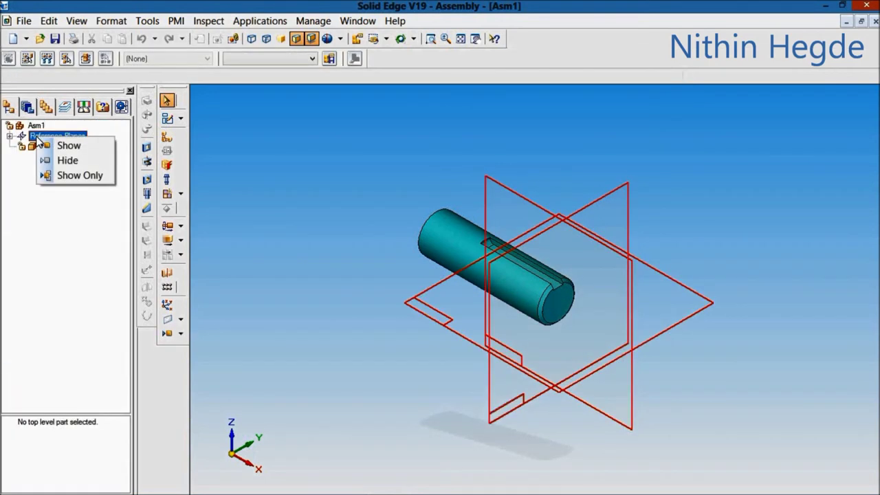
click(52, 161)
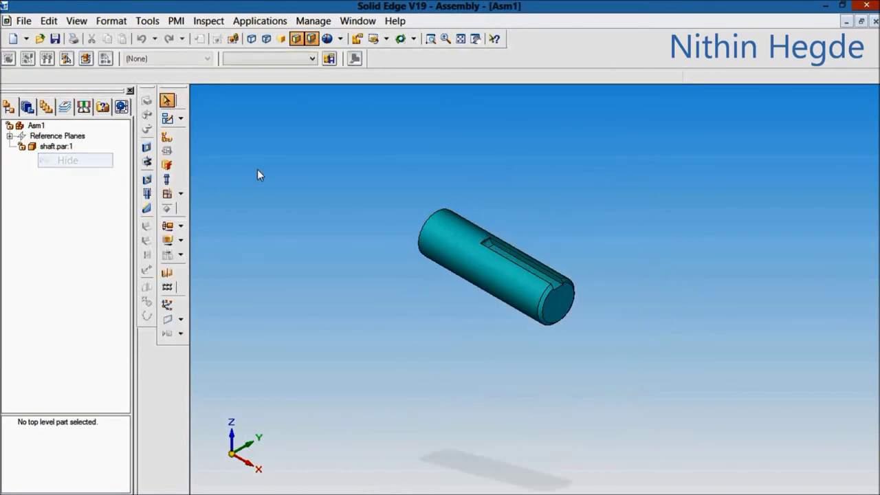
click(27, 108)
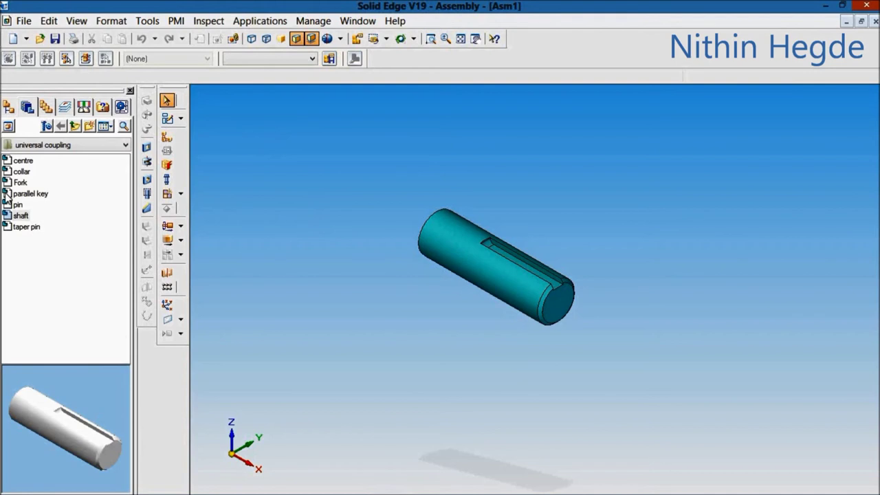
Step: Place the parallel key, mating it to the keyway floor, shaft end face and keyway wall
drag(6, 196, 317, 268)
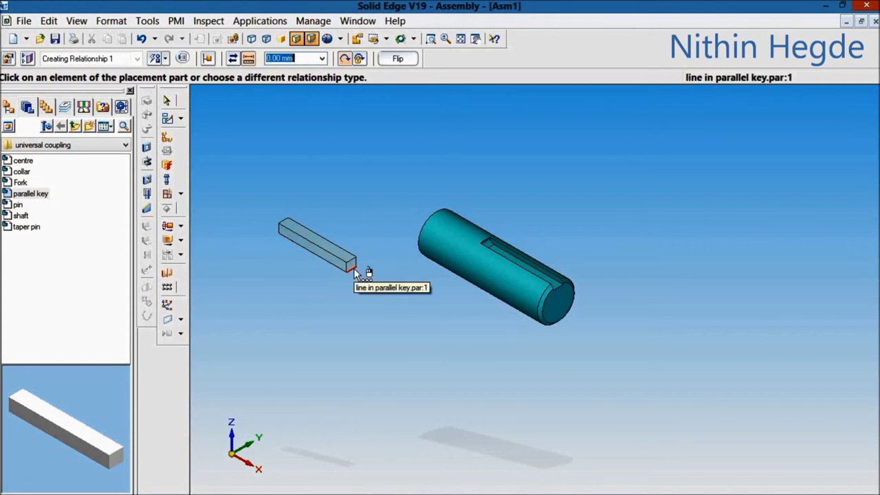
right_click(355, 272)
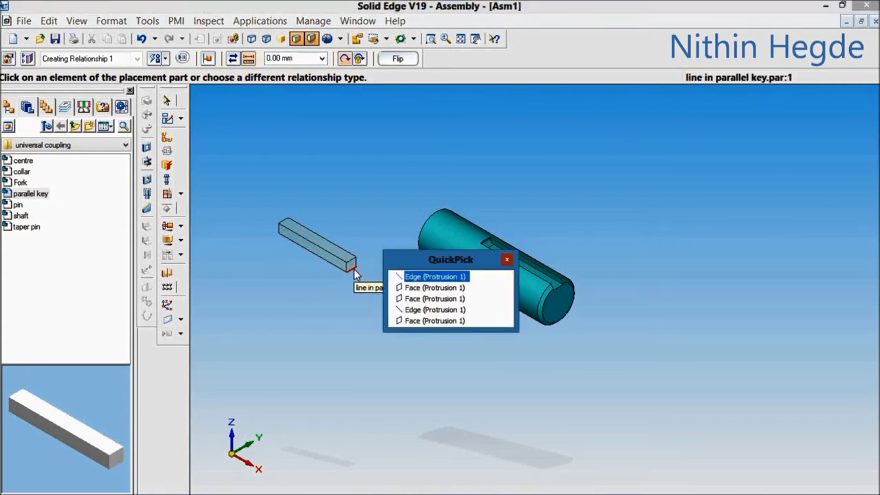
click(405, 287)
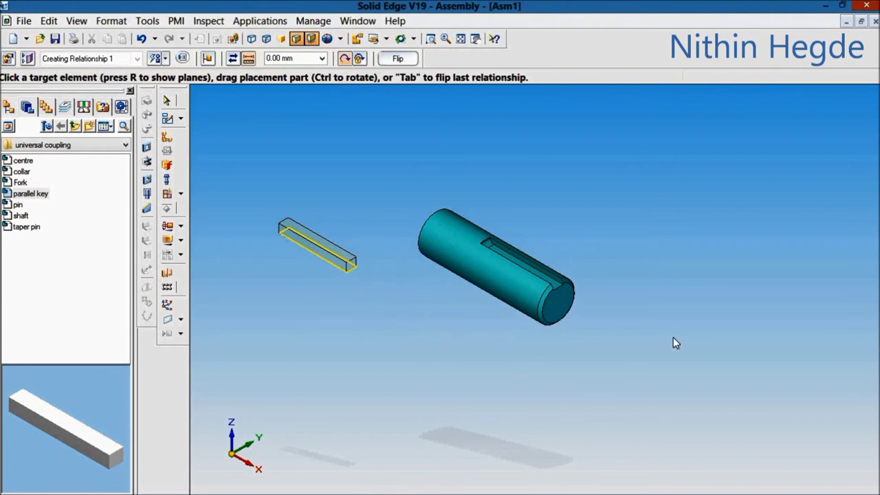
click(559, 287)
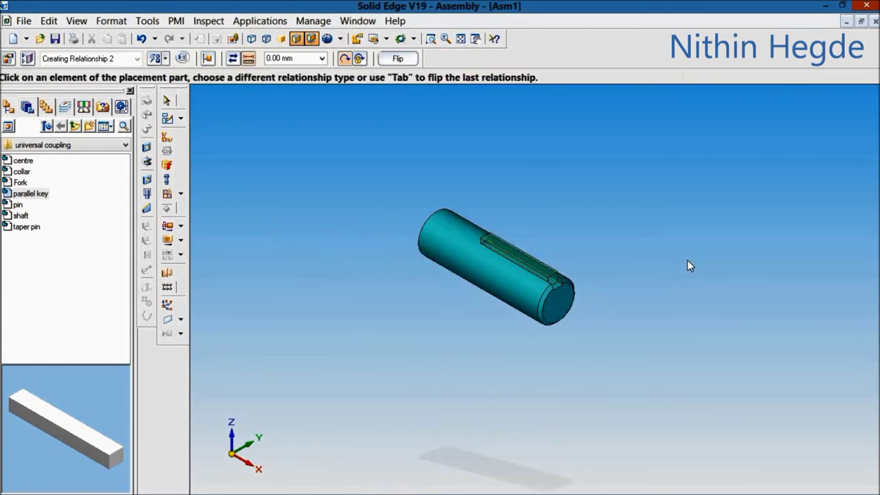
click(556, 282)
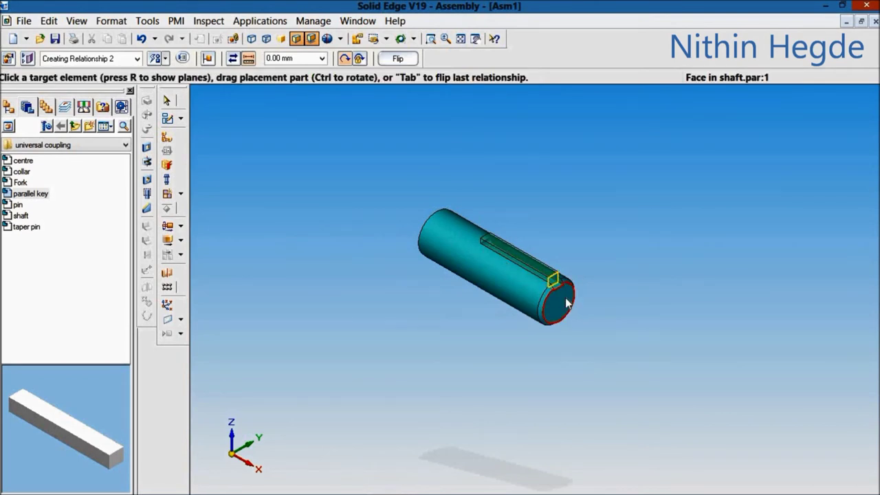
click(568, 304)
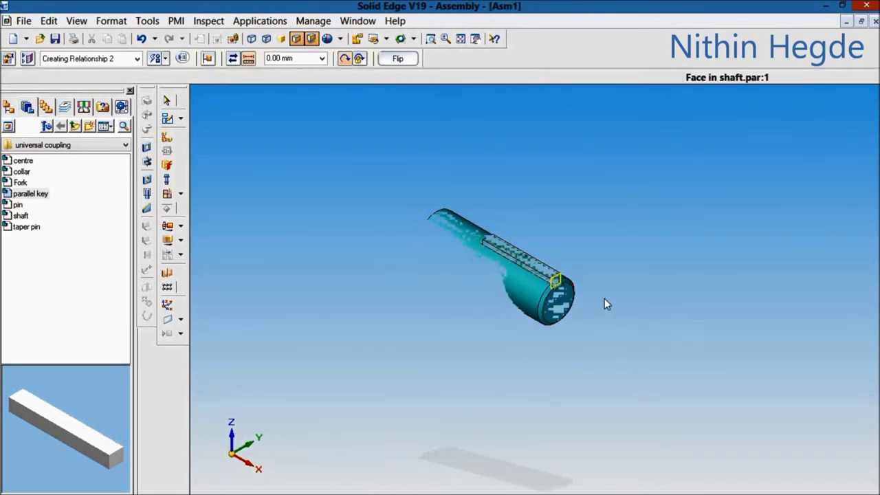
click(518, 269)
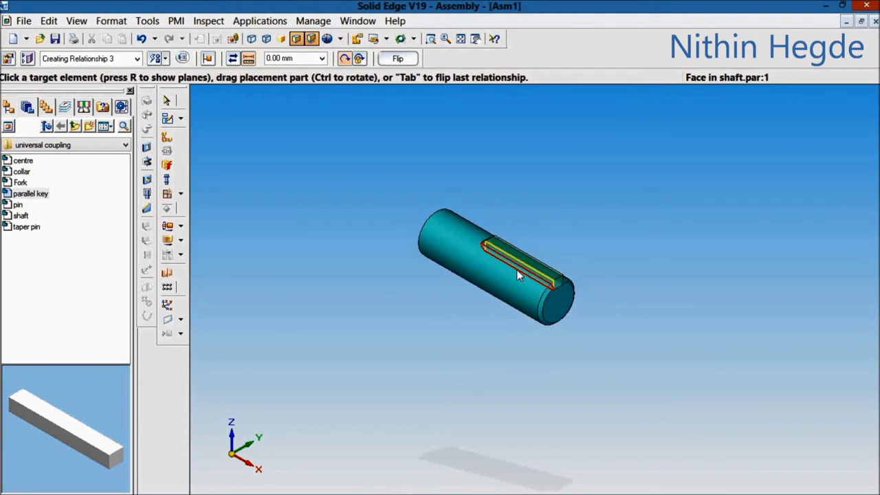
click(516, 270)
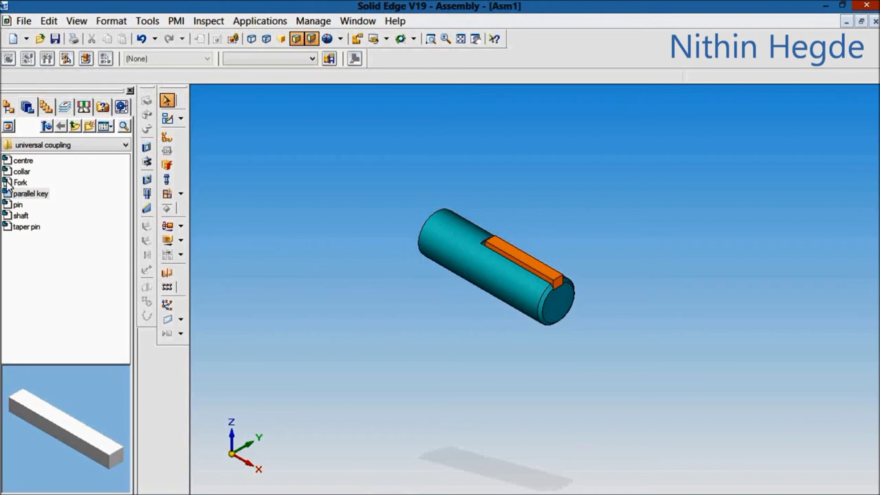
Step: Place the Fork and align its bore edge with the shaft end
drag(21, 182, 392, 389)
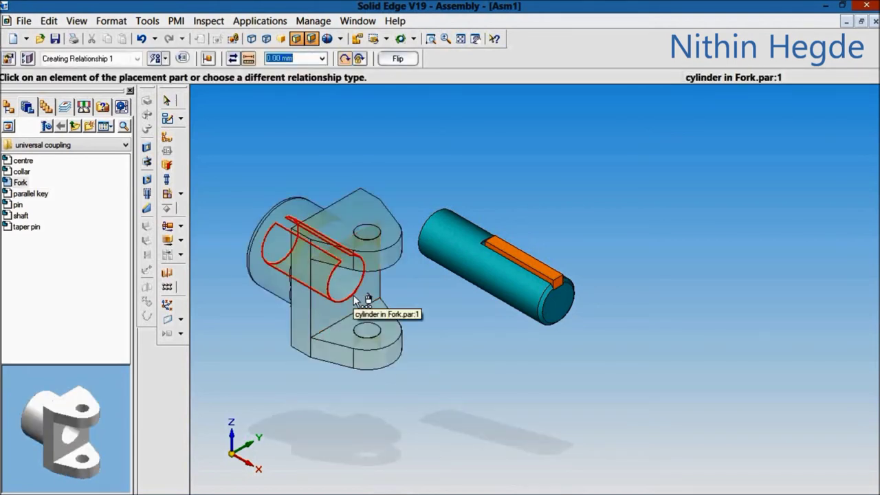
right_click(355, 300)
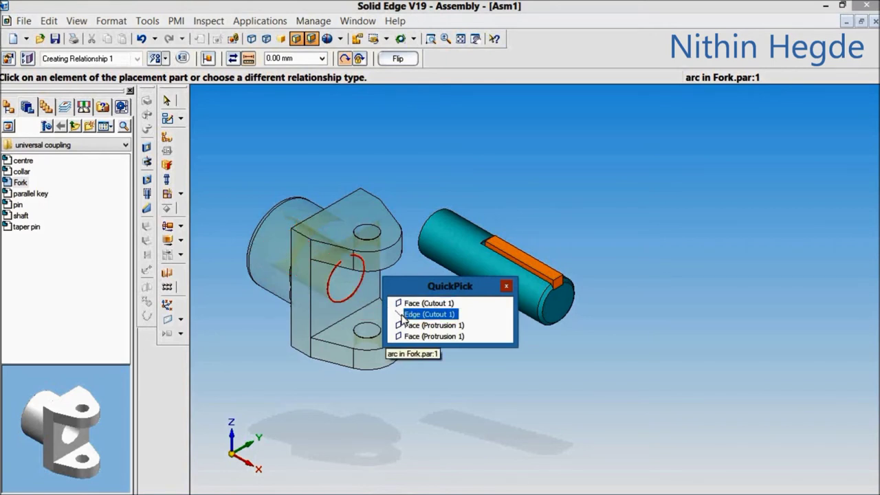
click(403, 314)
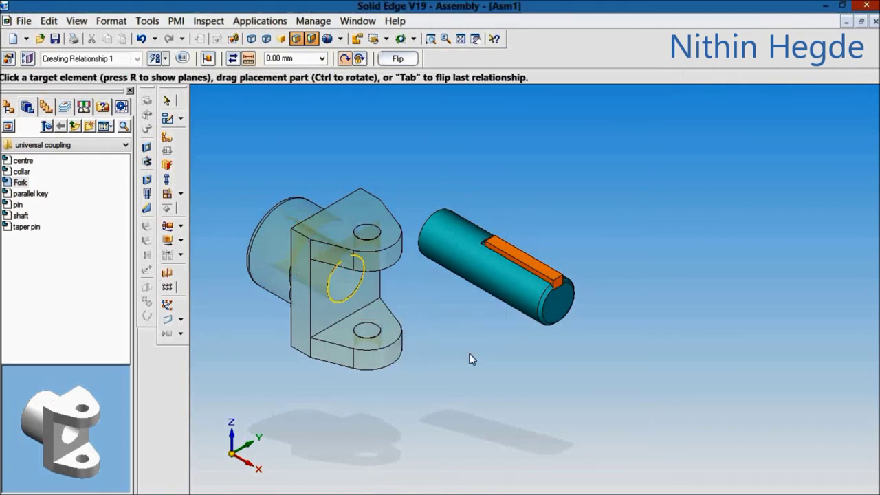
click(563, 316)
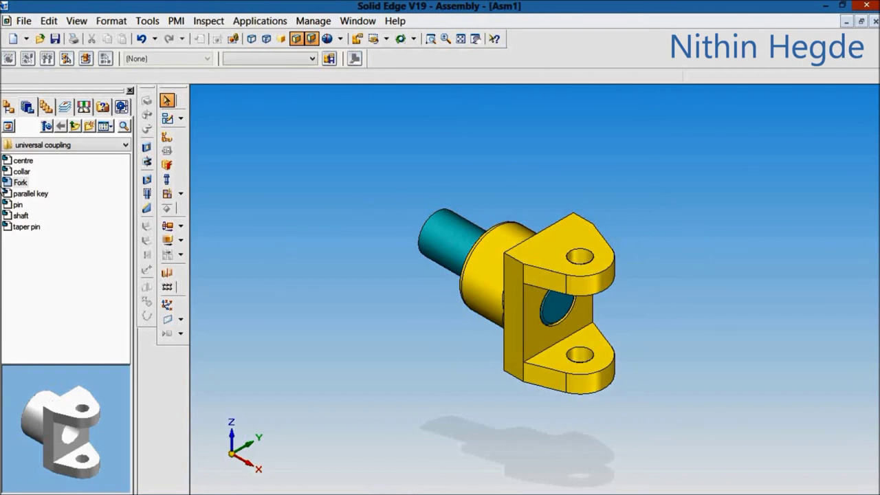
click(13, 161)
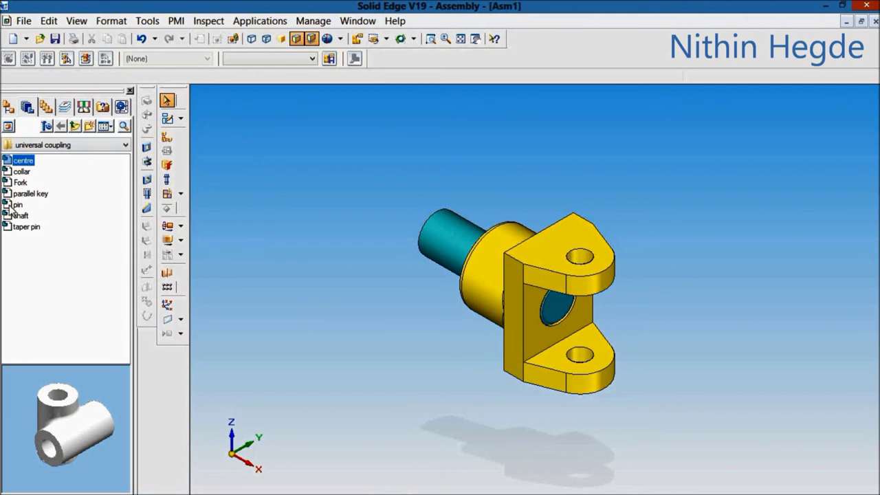
Step: Place the pin and axially align its top edge with the fork's hole
mouse_move(14, 207)
mouse_down()
mouse_move(323, 238)
mouse_move(413, 459)
mouse_move(421, 430)
mouse_up()
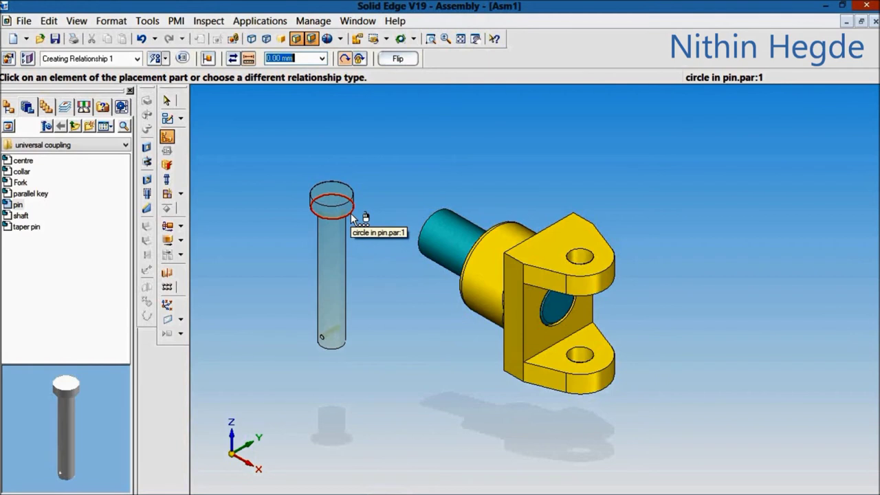
click(350, 214)
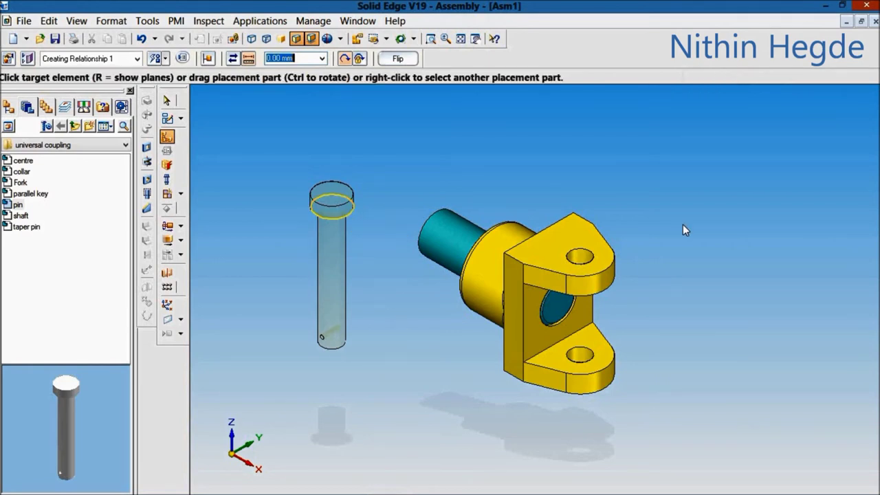
click(592, 260)
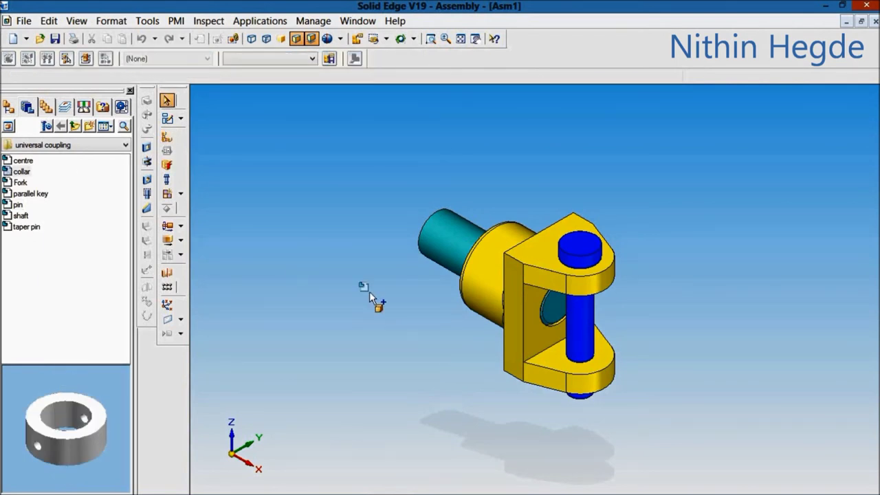
Step: Place the collar and seat its circular edge on the pin's lower end
drag(10, 172, 369, 300)
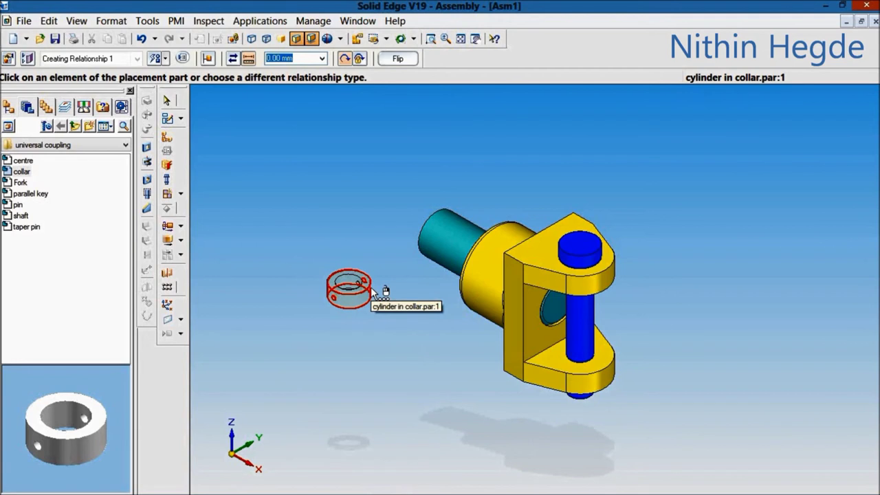
right_click(375, 303)
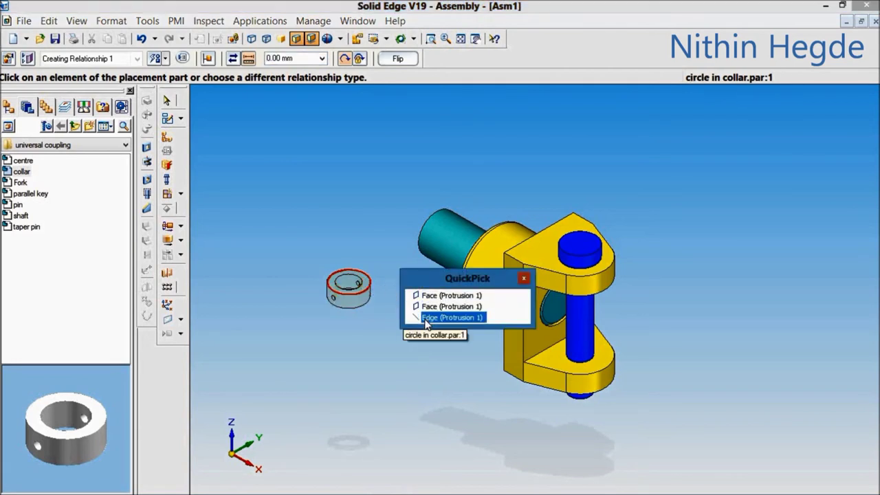
click(427, 318)
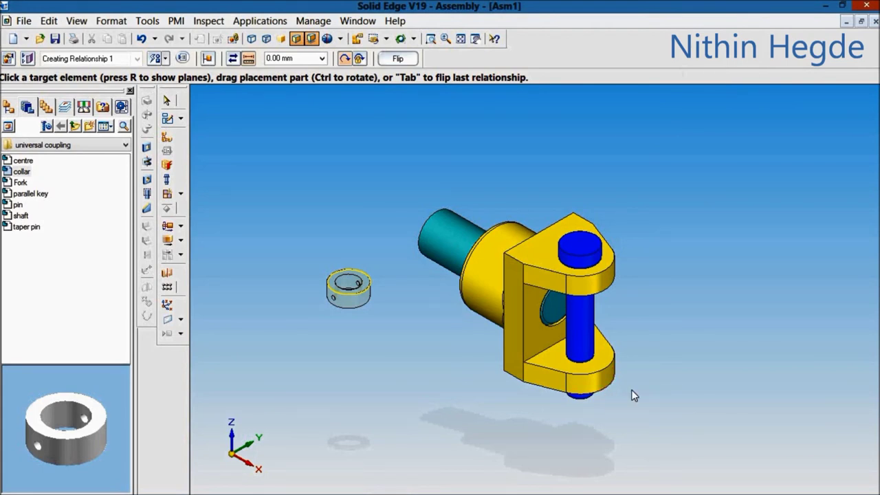
key(ctrl+f)
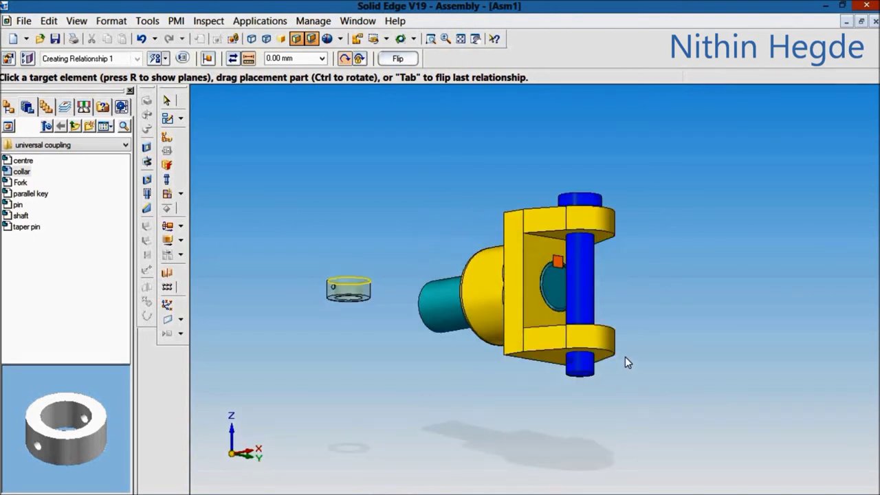
click(597, 363)
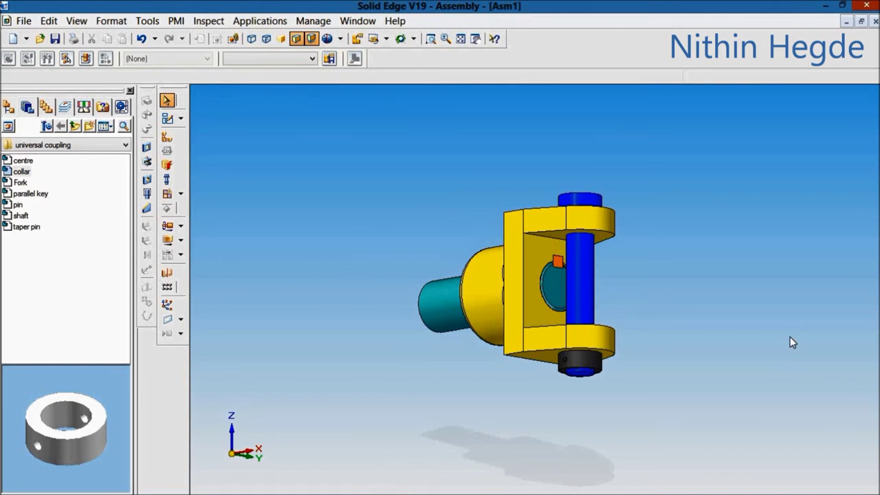
key(ctrl+i)
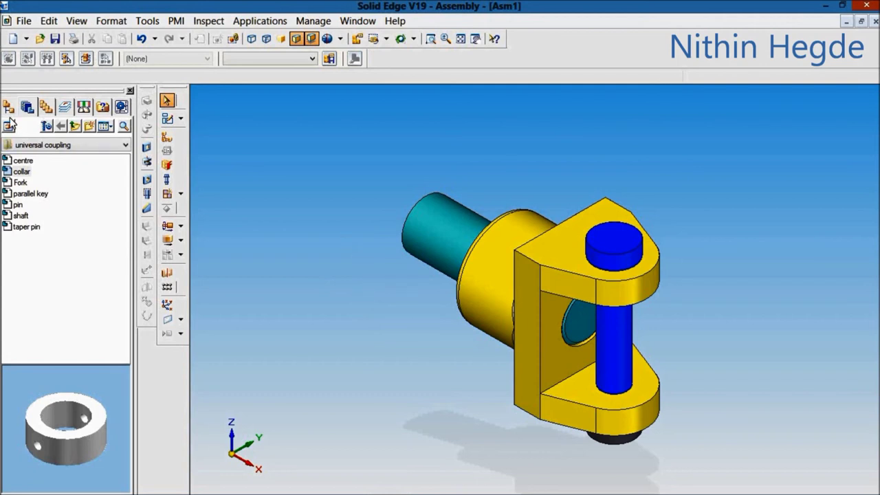
click(9, 107)
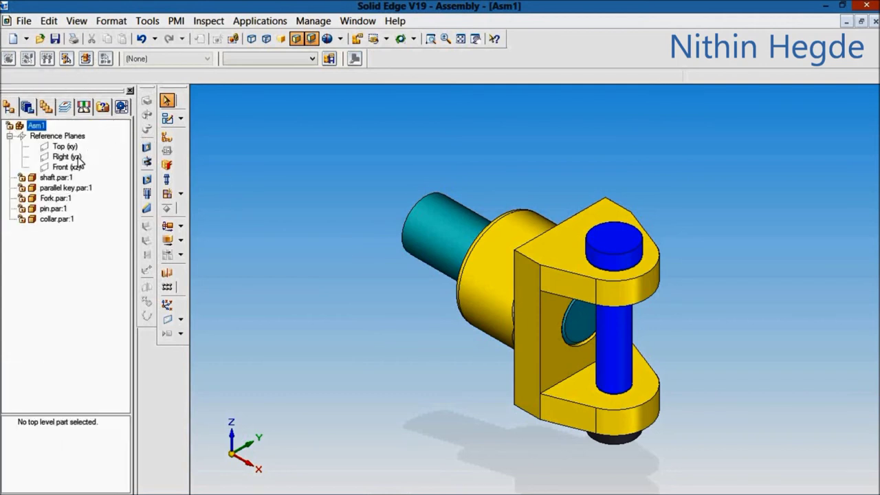
Step: Show the Front (xz) reference plane and fit the assembly in view
click(64, 168)
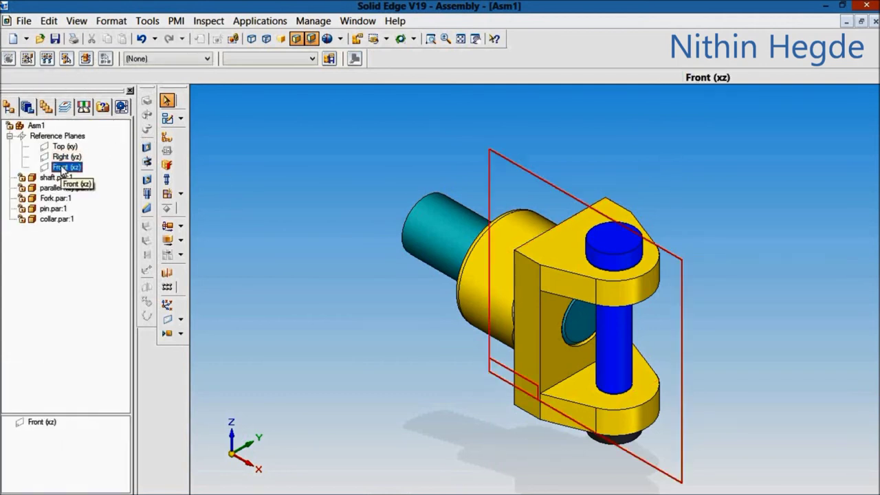
right_click(63, 169)
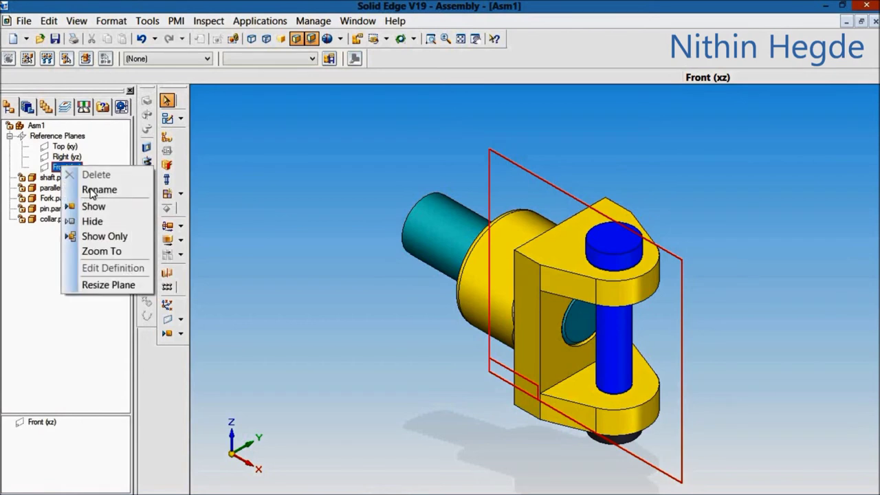
click(318, 181)
key(ctrl+f)
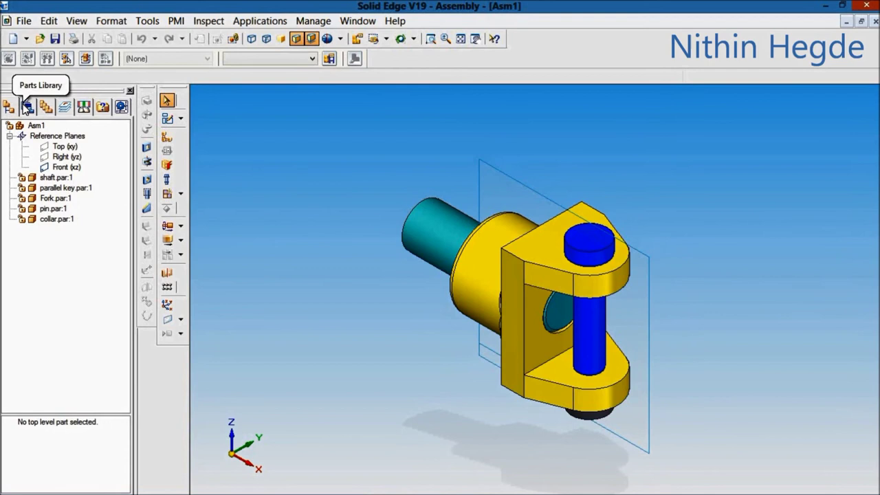
Step: Place the taper pin, mating its face to the Front plane and cylinder into the collar's cross hole
click(27, 108)
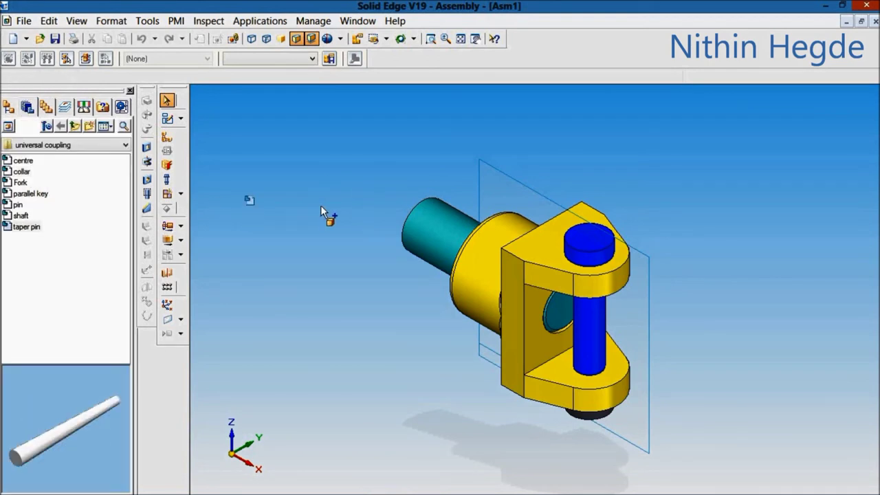
drag(108, 229, 320, 205)
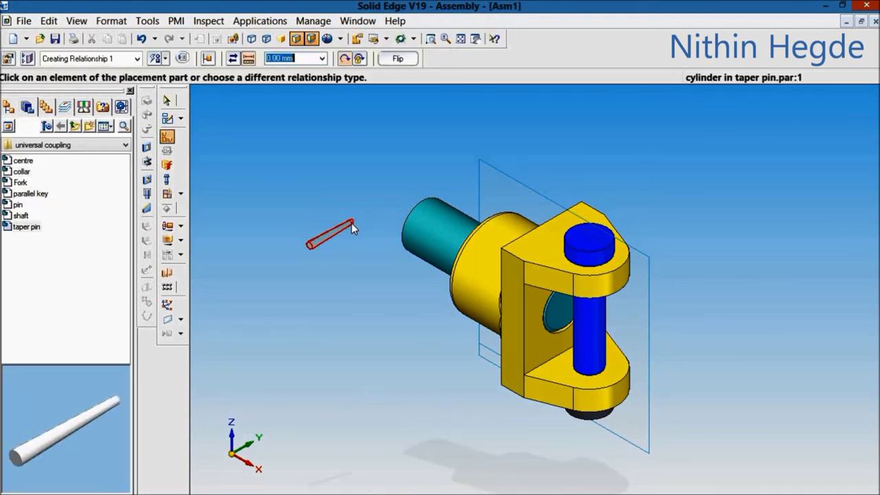
right_click(352, 223)
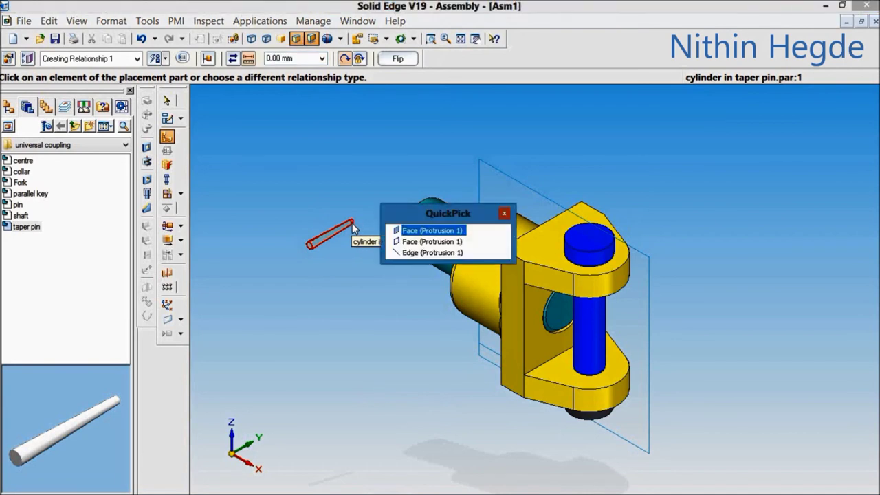
click(431, 242)
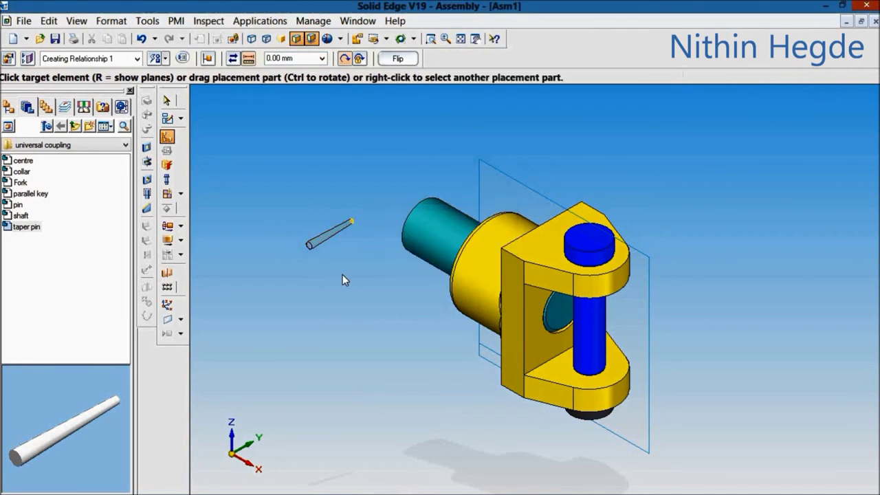
click(638, 439)
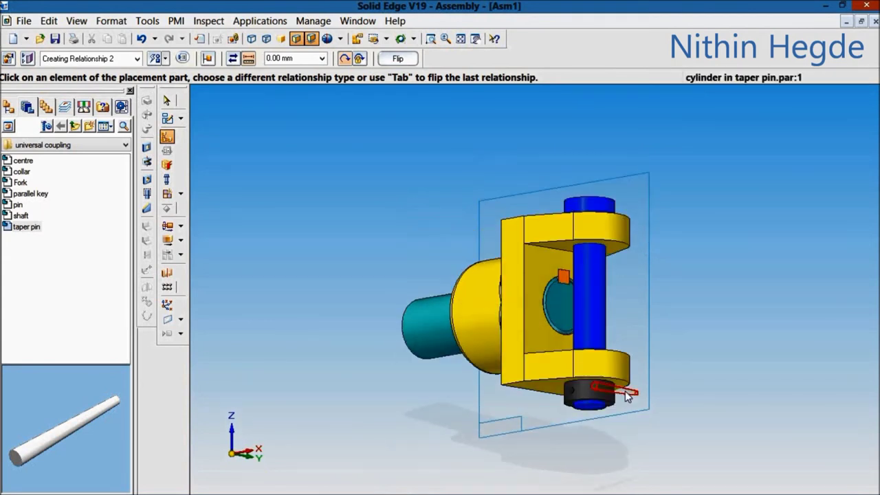
click(627, 397)
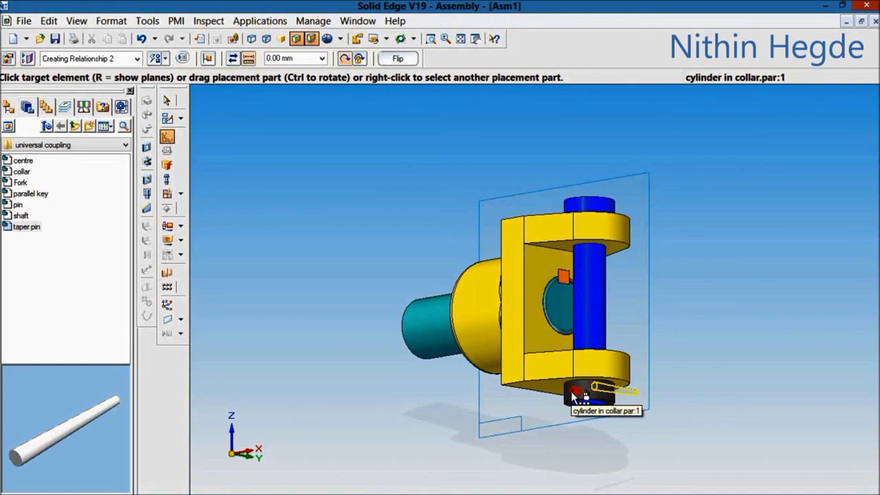
click(573, 391)
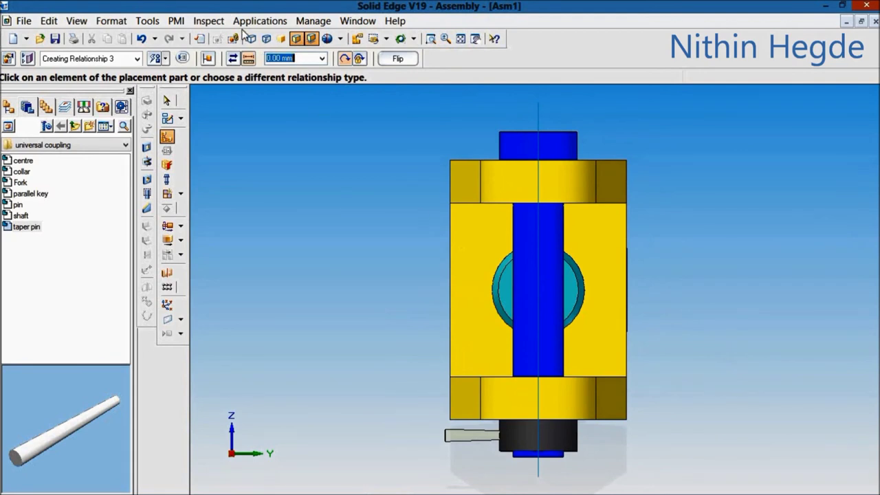
Step: Switch to wireframe display and zoom in on the collar and taper pin
click(267, 39)
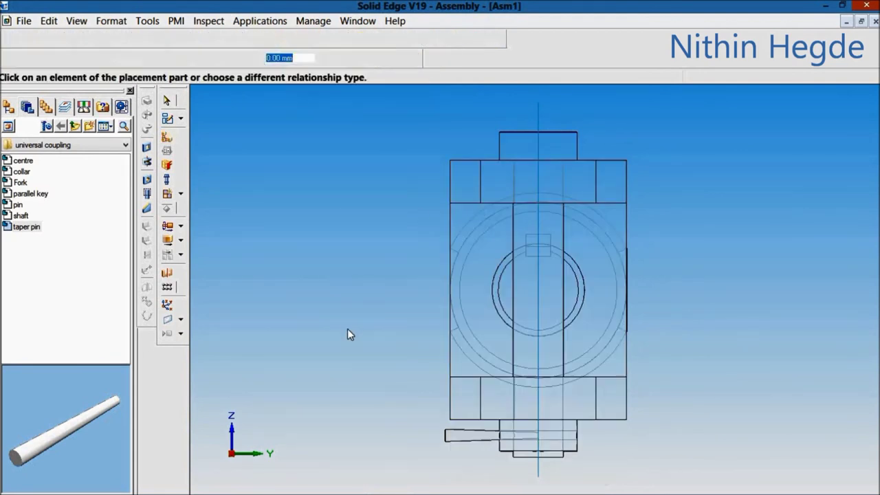
click(431, 39)
drag(407, 356, 733, 481)
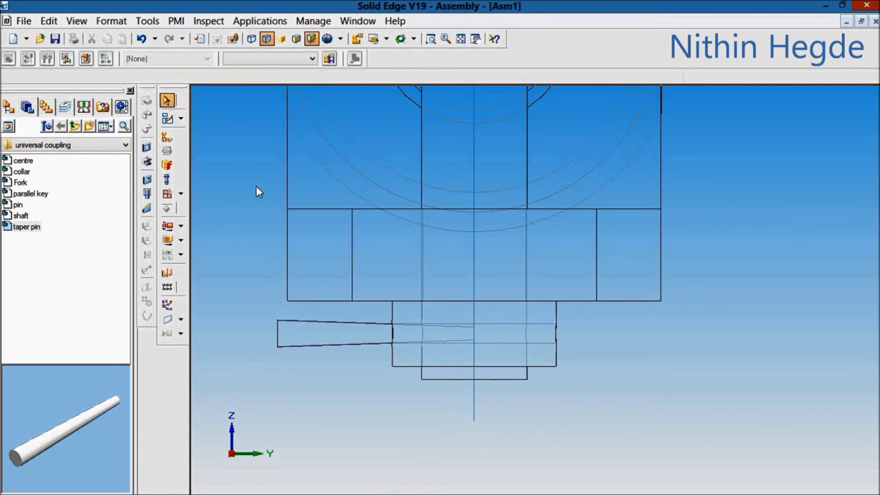
click(8, 108)
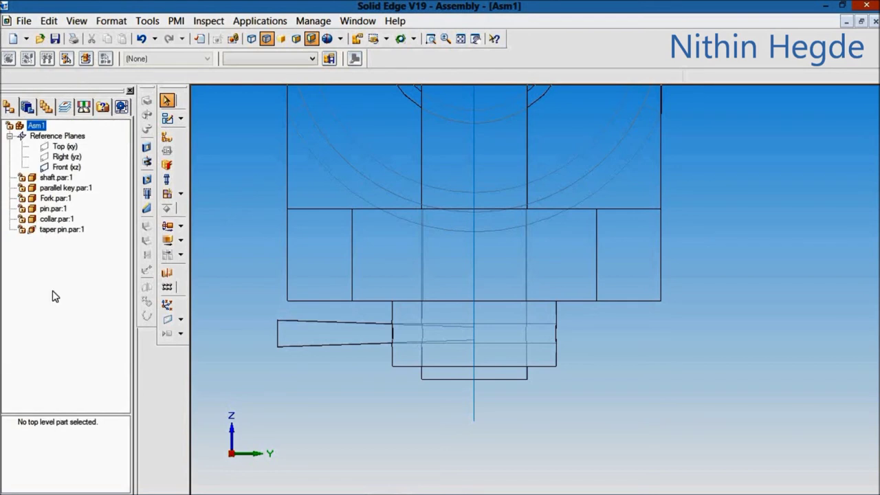
Step: Change the taper pin's Front (xz) relationship offset to -15 to centre it in the collar
click(67, 231)
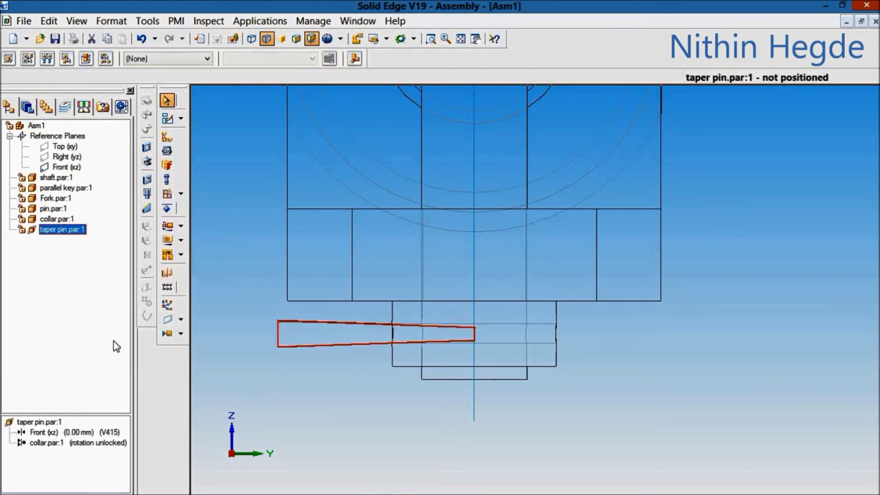
click(76, 433)
click(76, 433)
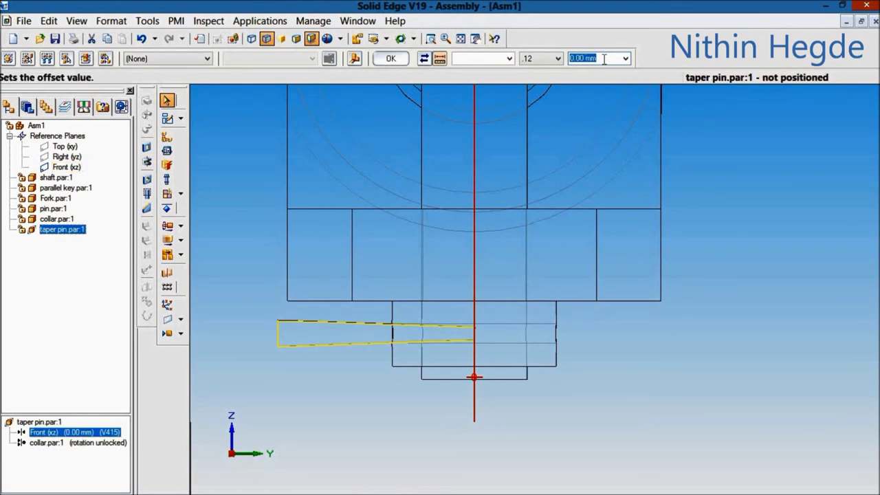
text(-15)
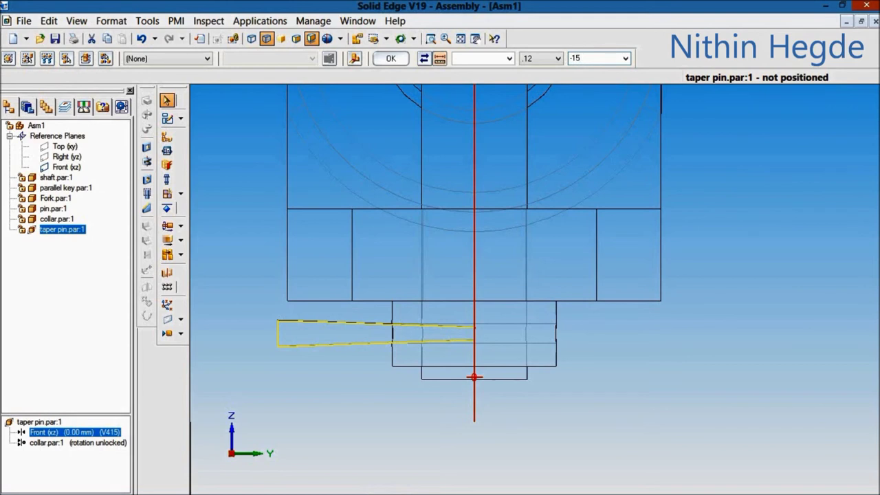
key(Return)
click(370, 427)
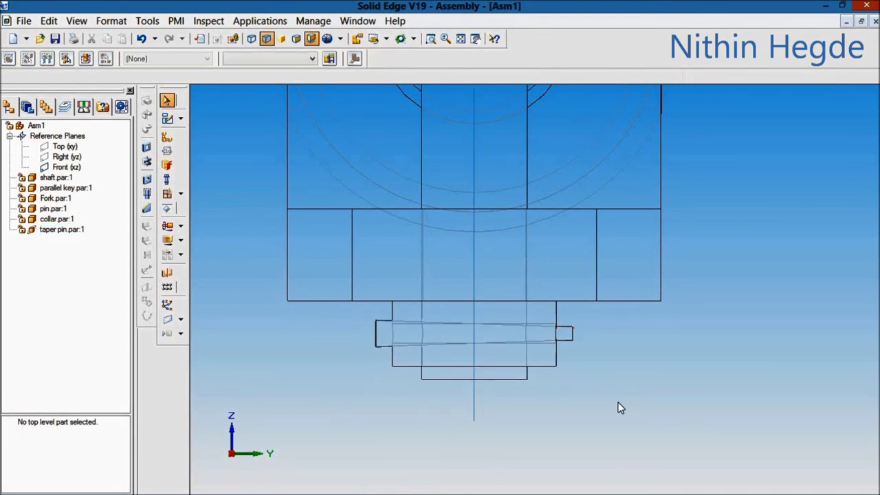
Step: Show the model shaded in isometric view and hide the Front (xz) reference plane
click(296, 39)
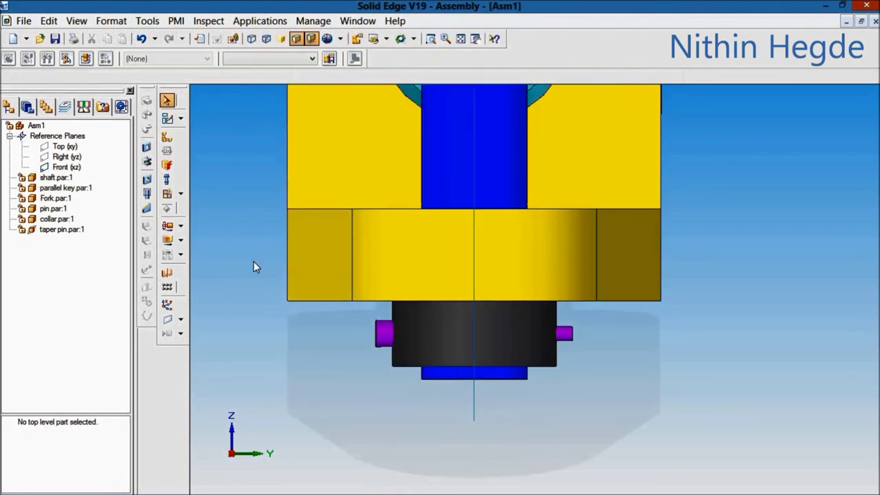
key(ctrl+i)
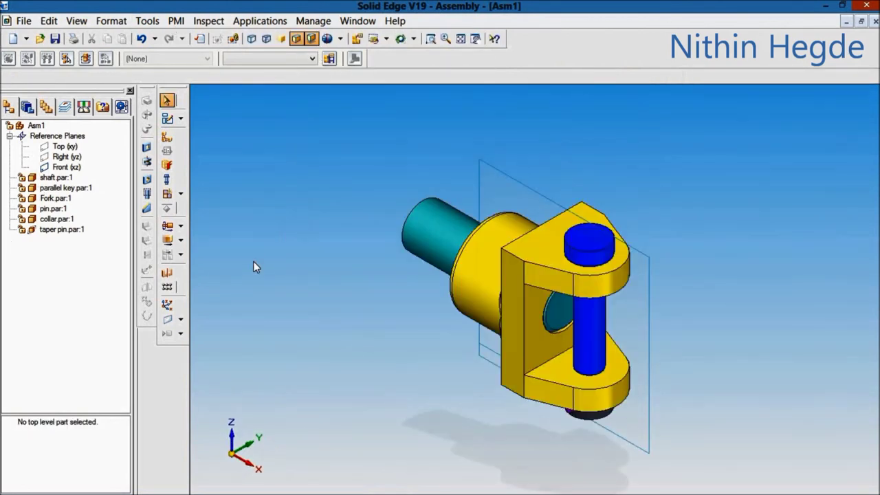
click(66, 167)
right_click(66, 167)
click(105, 226)
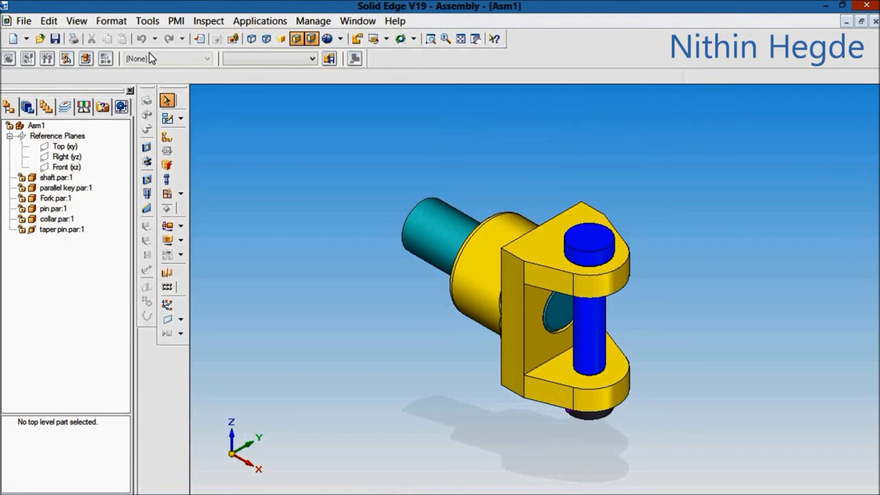
Step: Save the assembly as 'half assembly', close it, and create a new assembly document
click(55, 38)
text(half assembly)
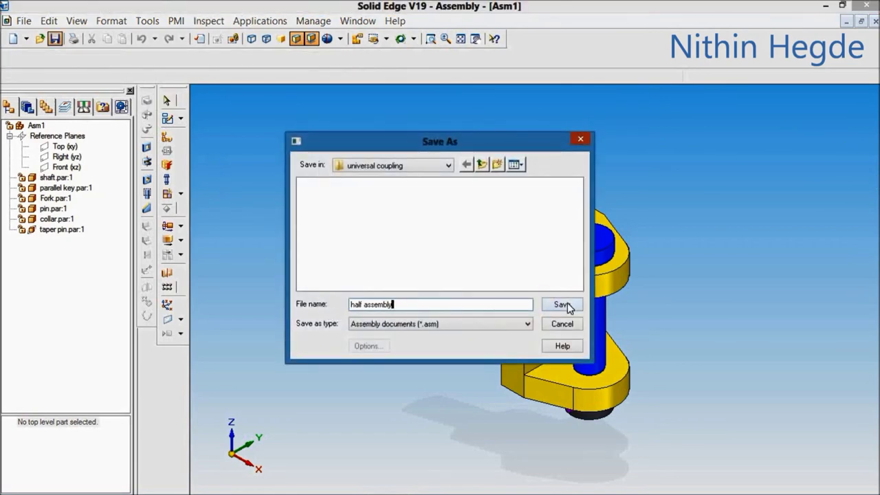
click(562, 305)
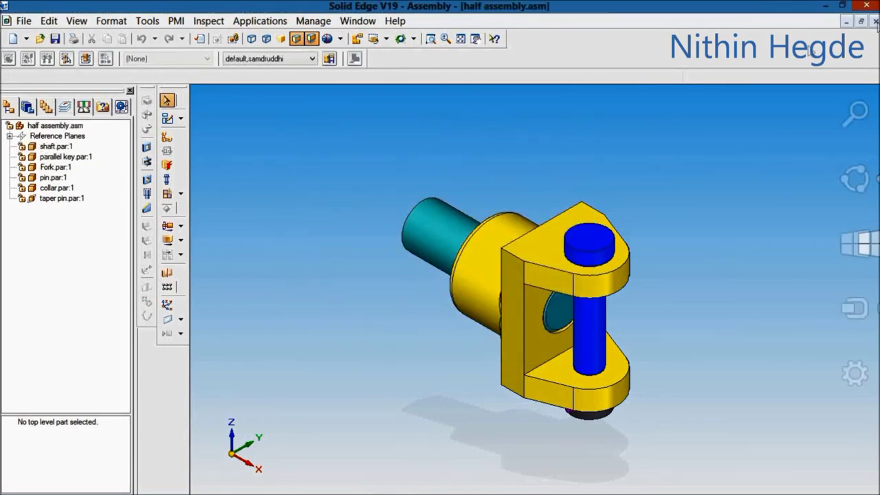
click(875, 21)
click(165, 206)
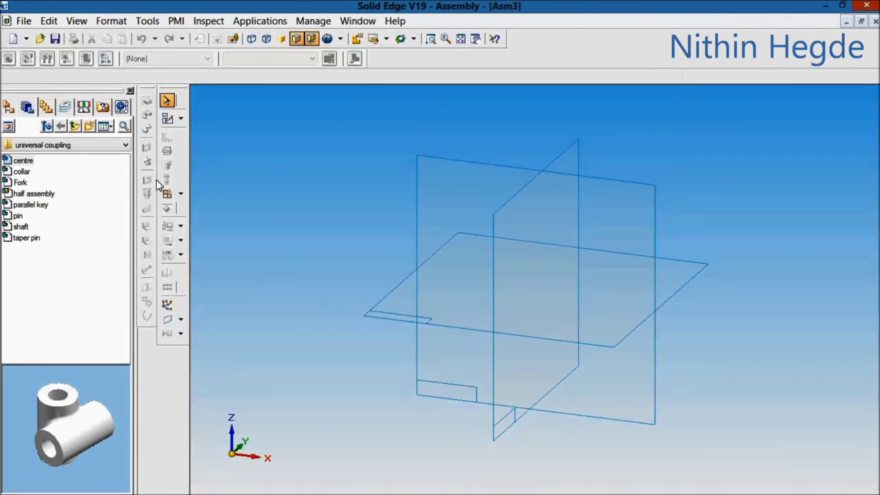
Step: Place the centre block from the Parts Library and hide the Top and Front reference planes
double_click(20, 162)
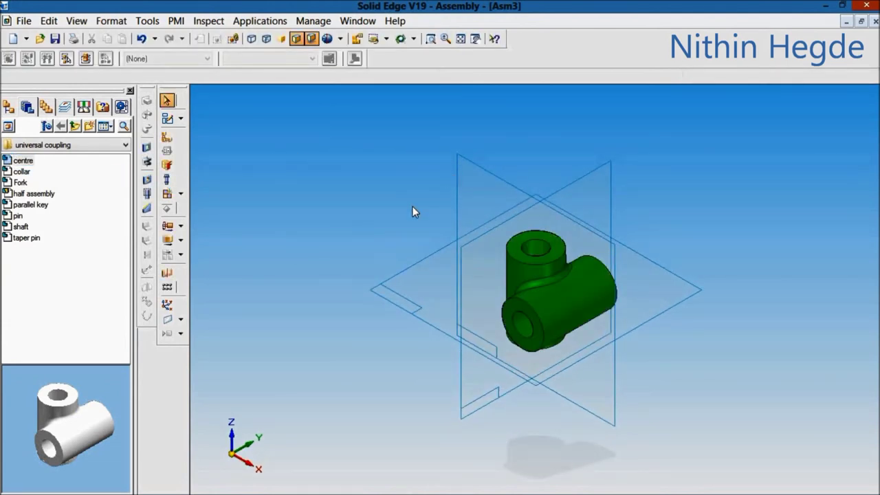
right_click(398, 278)
click(432, 331)
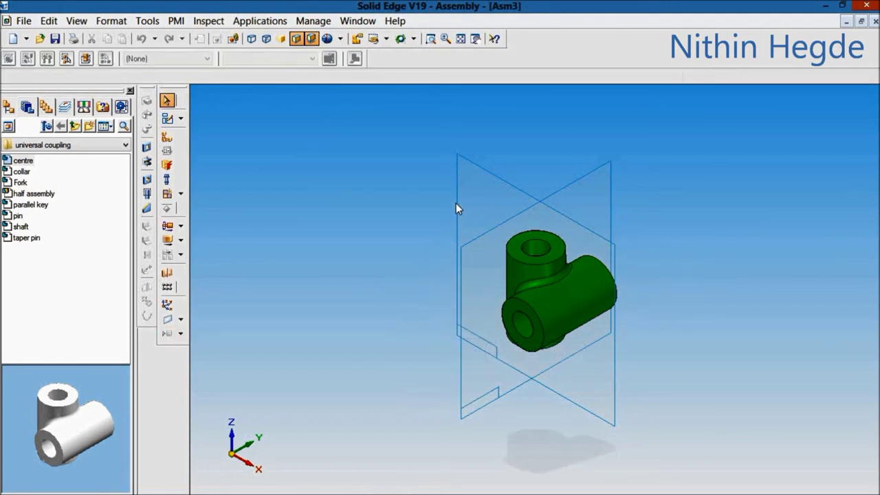
right_click(457, 203)
click(489, 262)
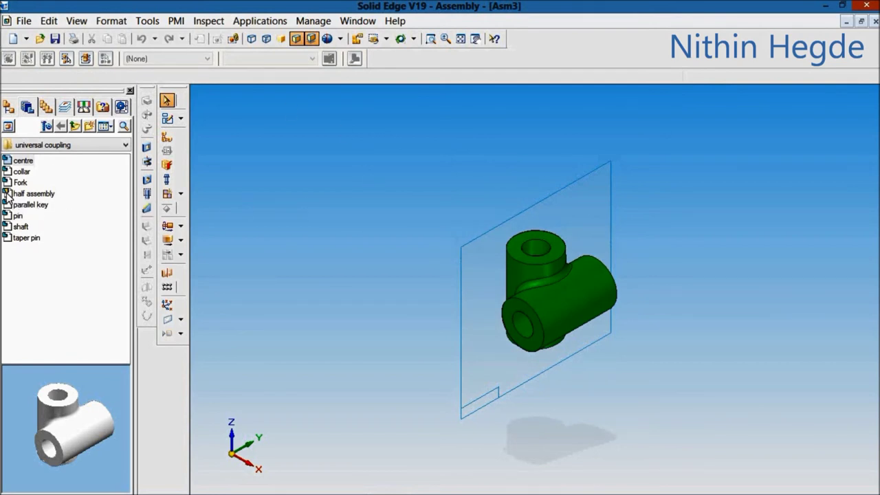
Step: Insert the half assembly and mate its fork arc to the centre block's top circle
drag(8, 194, 287, 379)
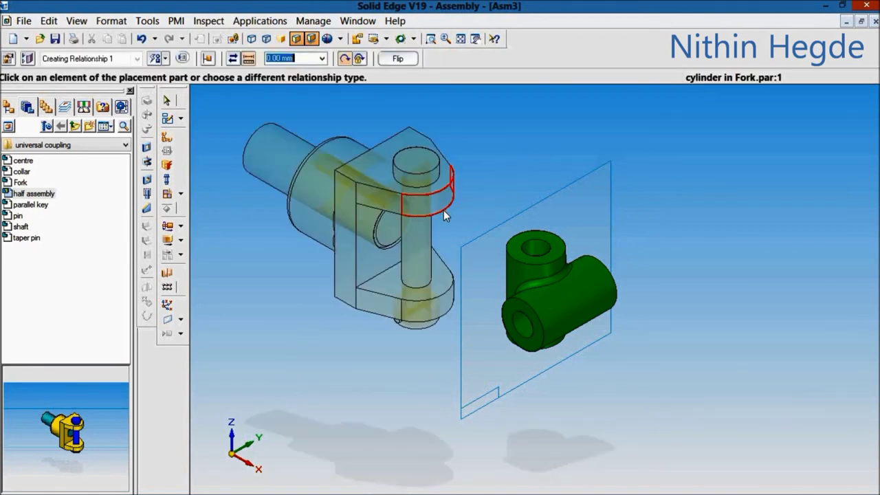
click(443, 215)
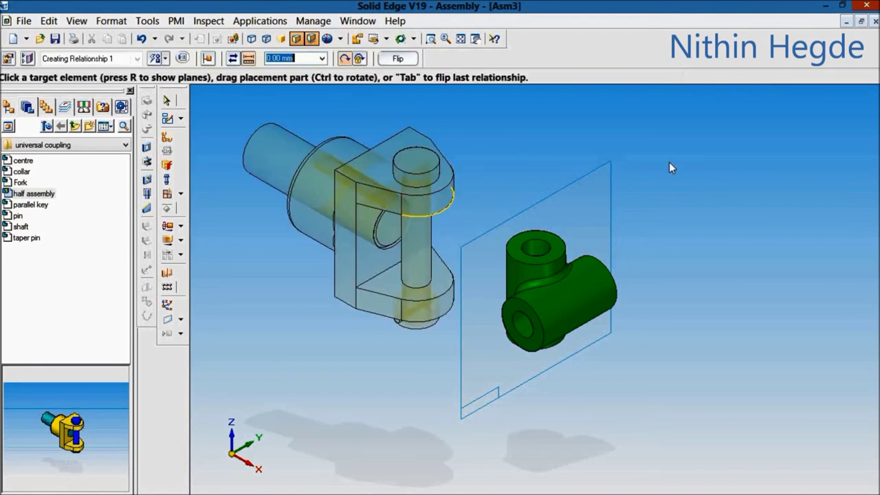
click(555, 261)
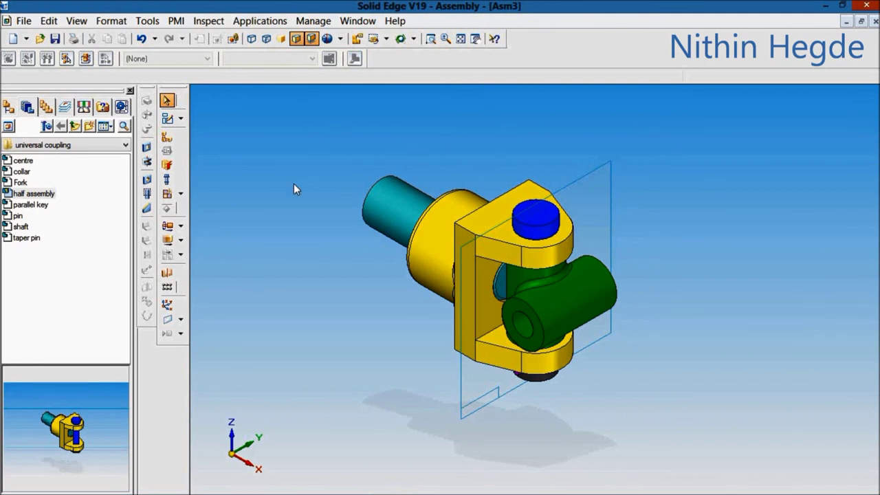
click(167, 273)
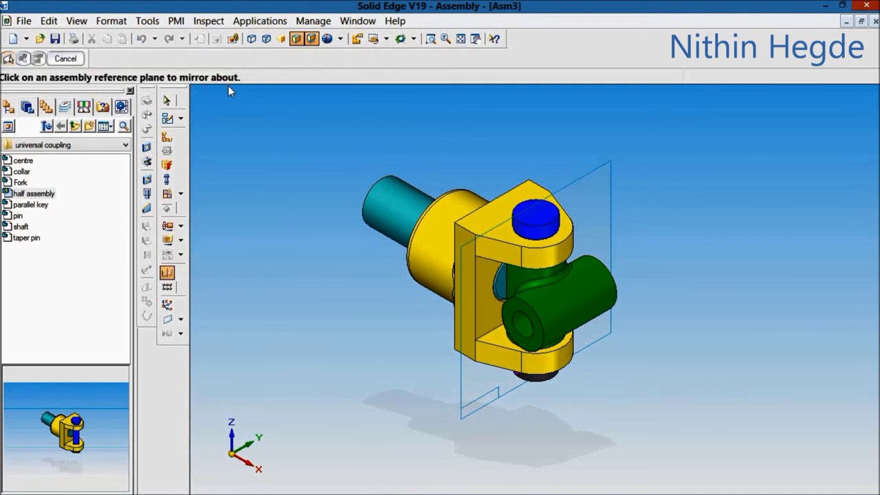
Step: Mirror half assembly.asm:1 about the reference plane, creating half assembly_mir1.asm:1
click(593, 172)
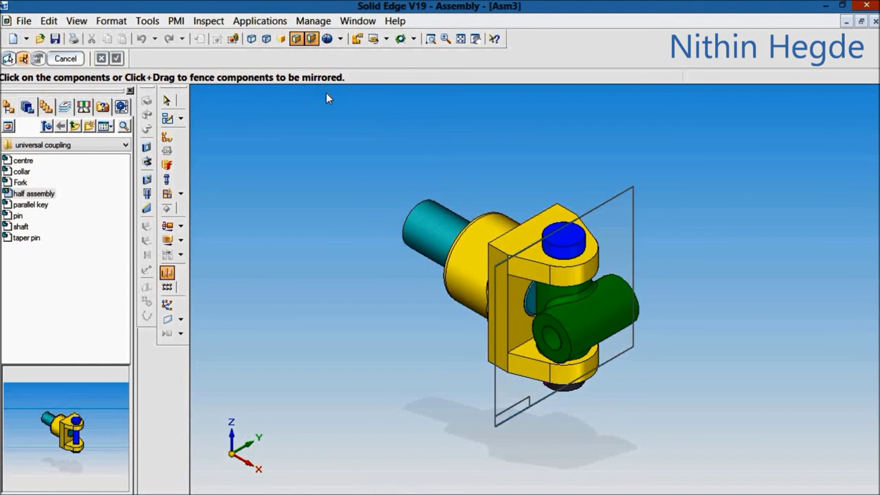
click(9, 107)
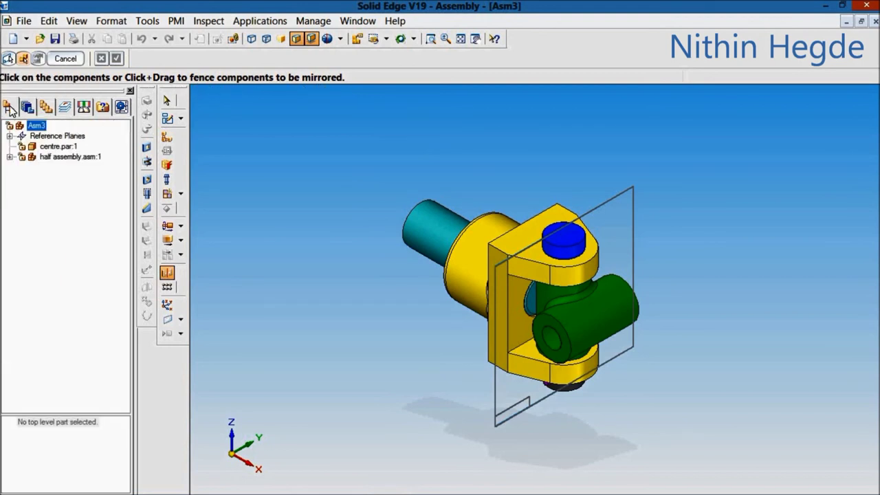
click(90, 157)
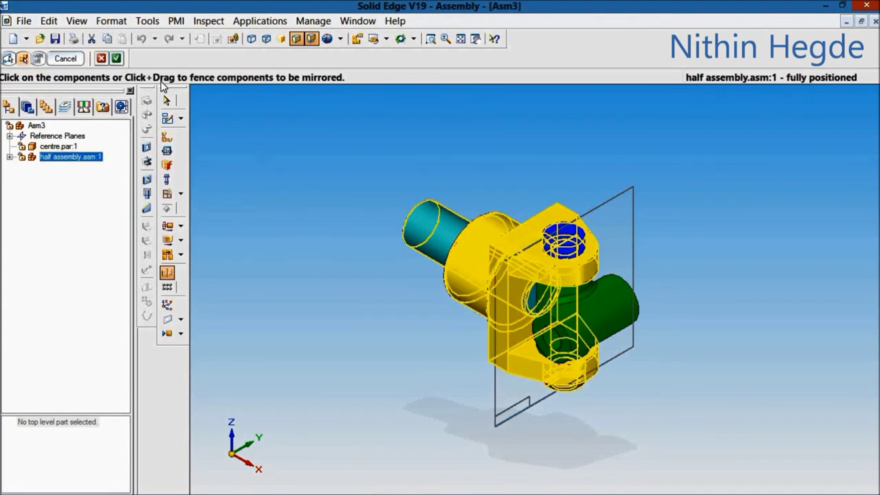
click(116, 59)
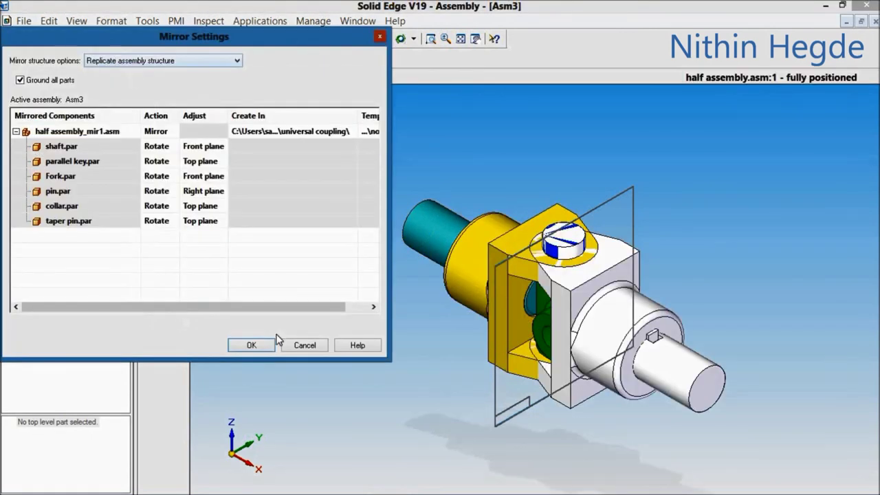
click(252, 344)
click(65, 58)
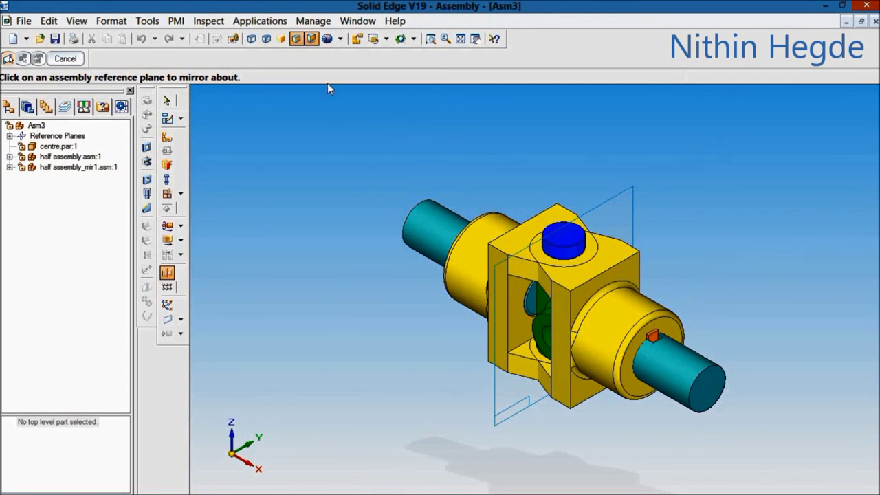
click(65, 58)
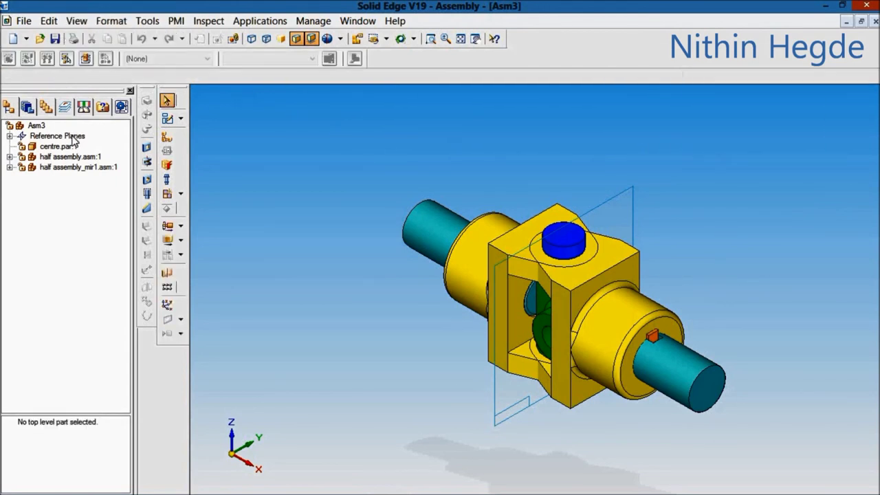
Step: Hide all reference planes and colour the mirrored fork's faces red
right_click(74, 141)
click(103, 162)
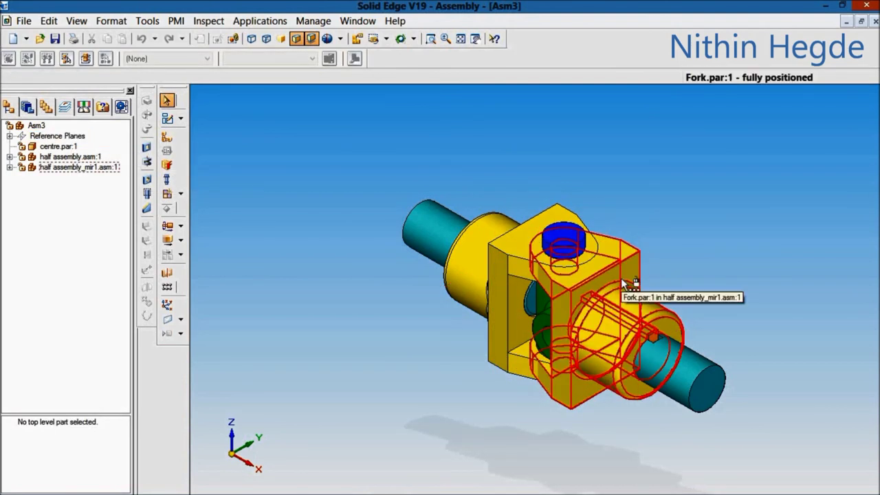
click(644, 279)
click(111, 21)
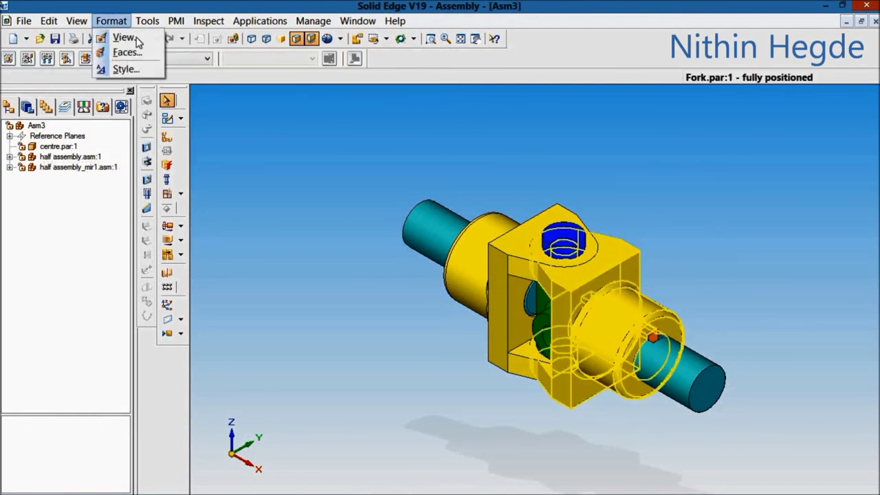
click(134, 55)
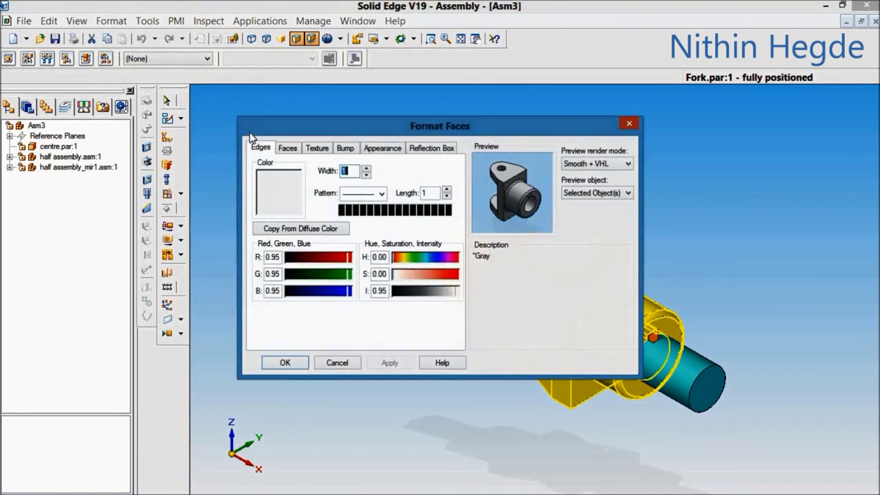
click(289, 150)
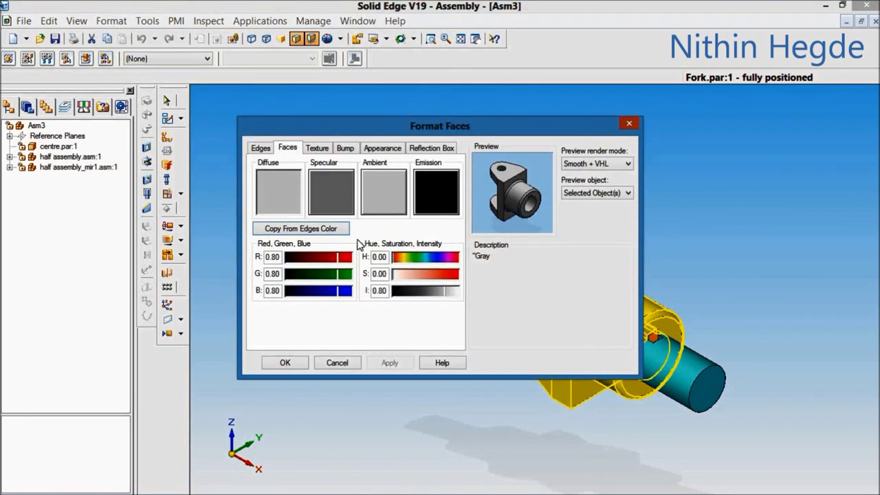
drag(431, 275, 458, 275)
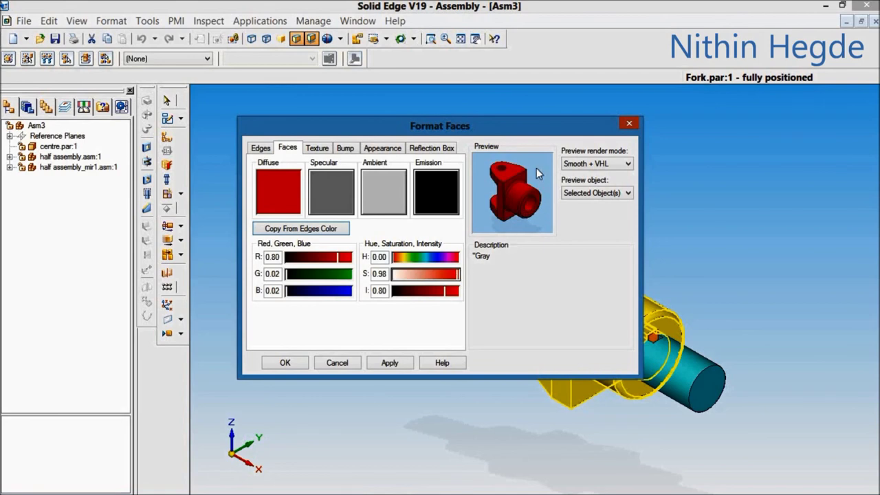
click(402, 364)
click(284, 363)
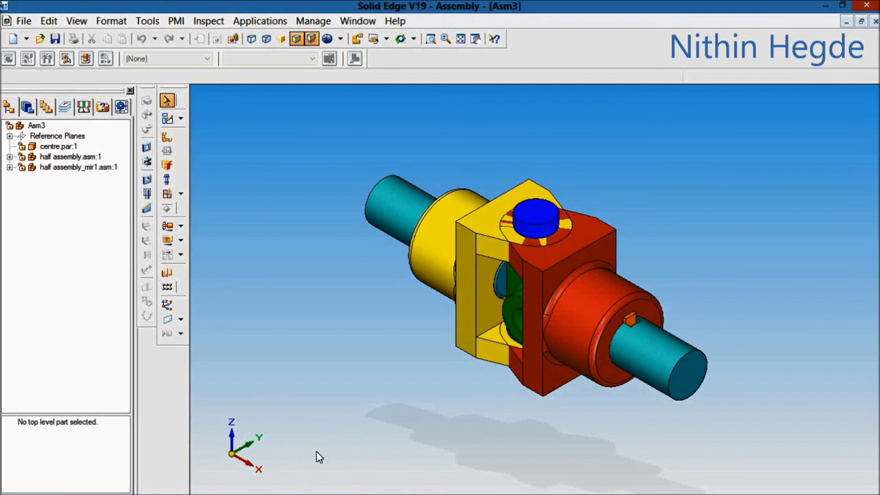
click(168, 240)
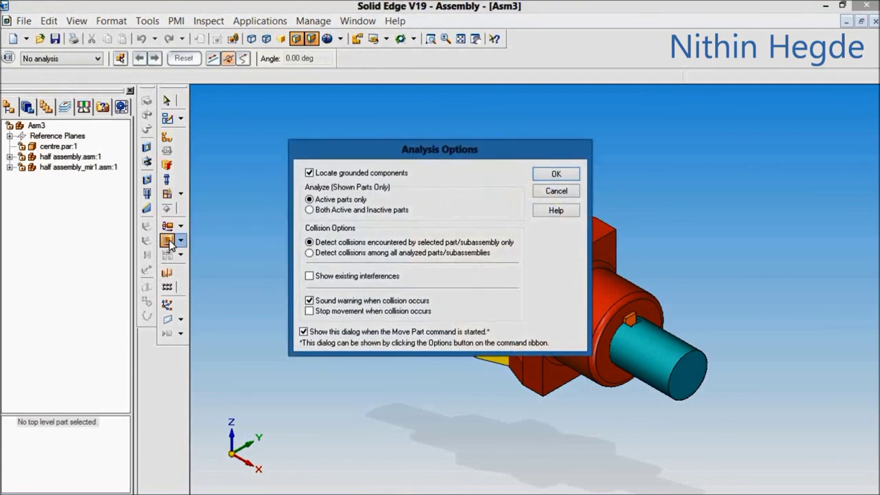
Step: Slide the red mirrored fork 18 mm along its X axis
click(556, 174)
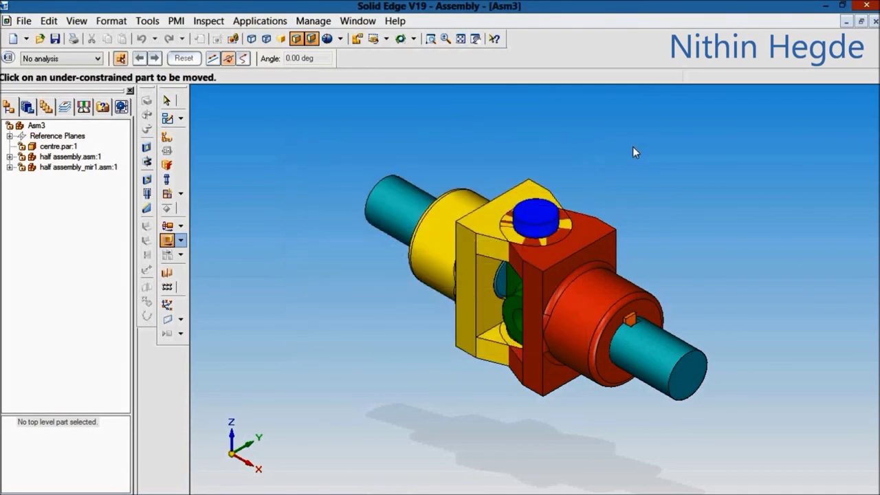
click(552, 372)
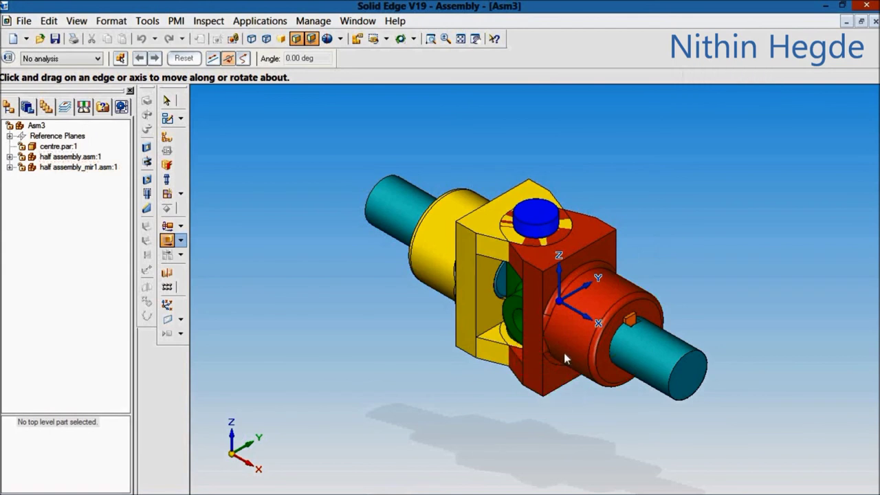
click(581, 317)
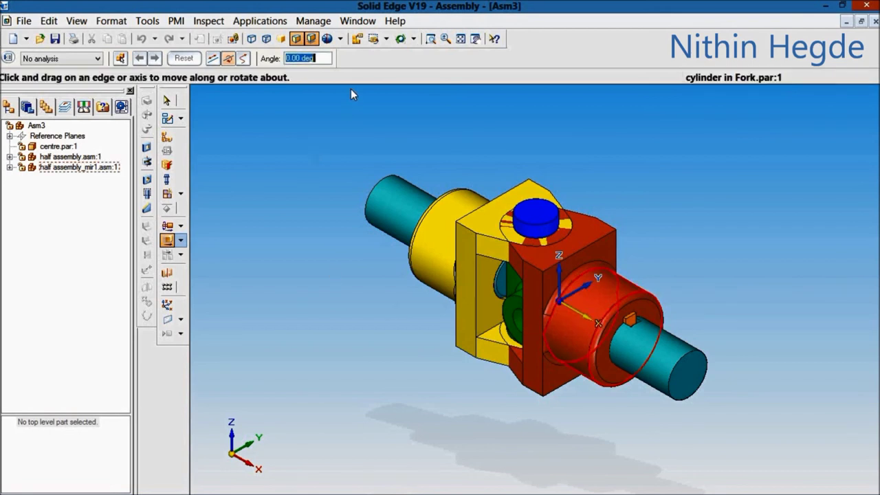
click(213, 59)
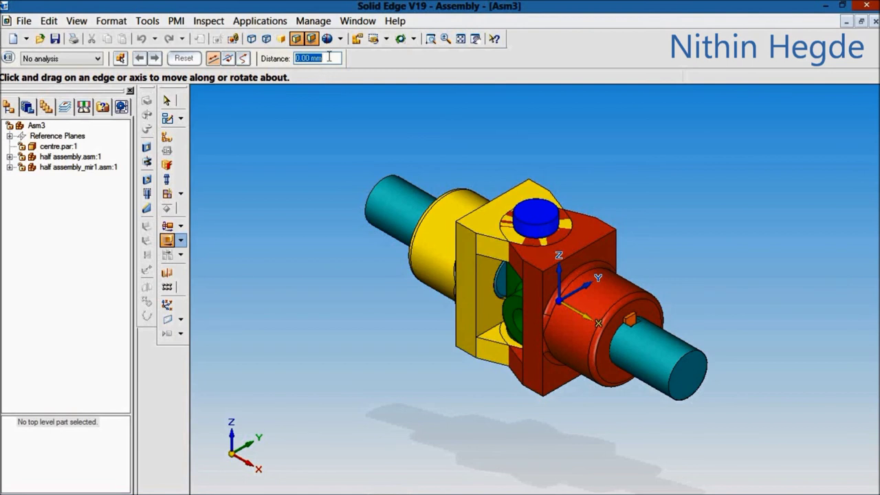
text(1)
text(8)
key(Return)
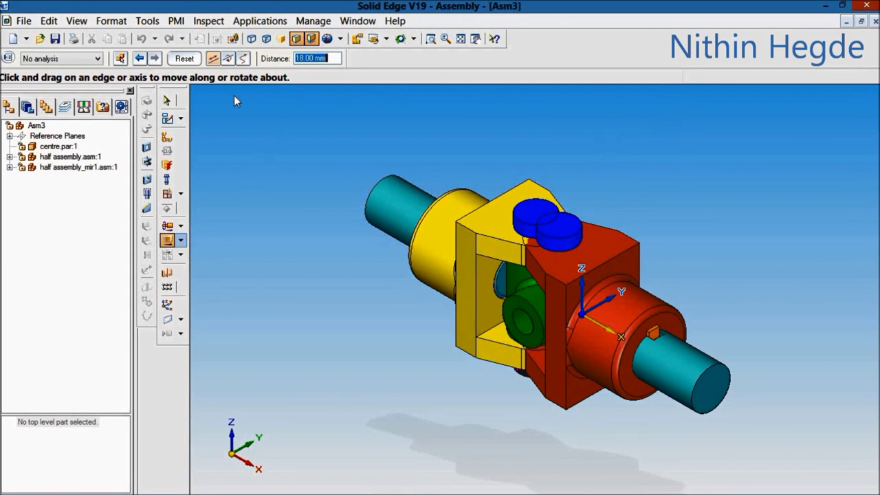
Step: Rotate the red fork 90 degrees about its shaft axis
click(229, 59)
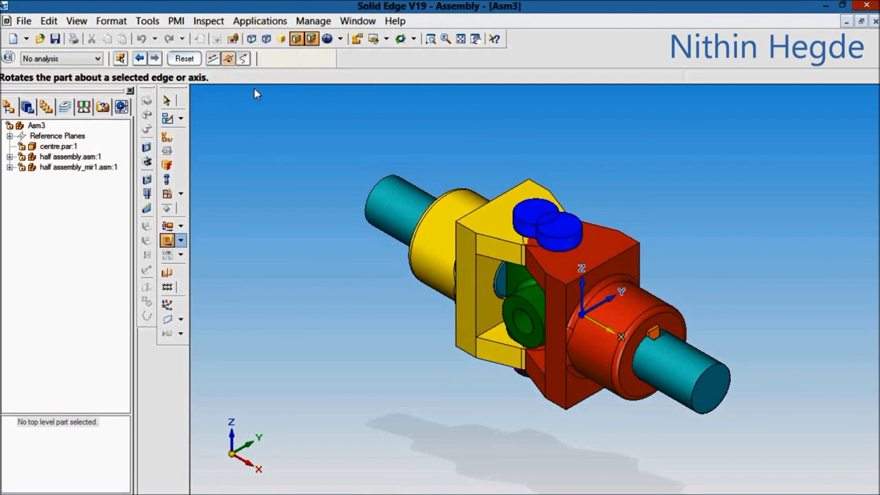
text(90)
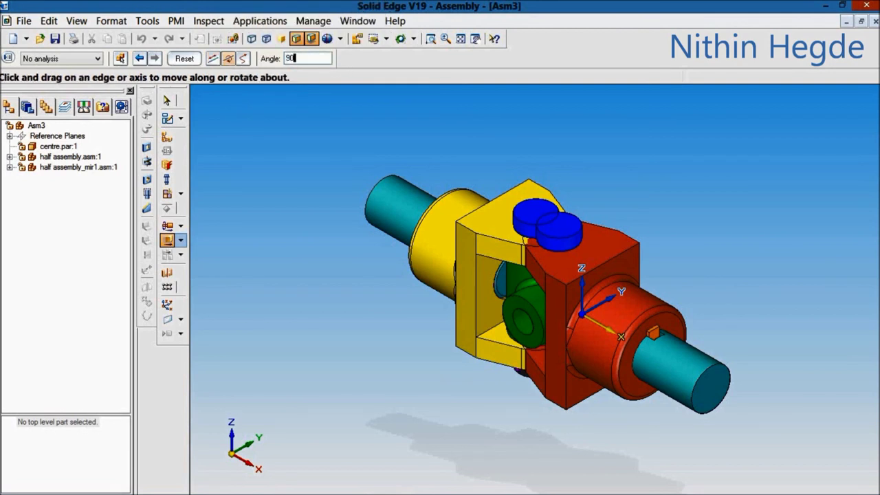
key(Return)
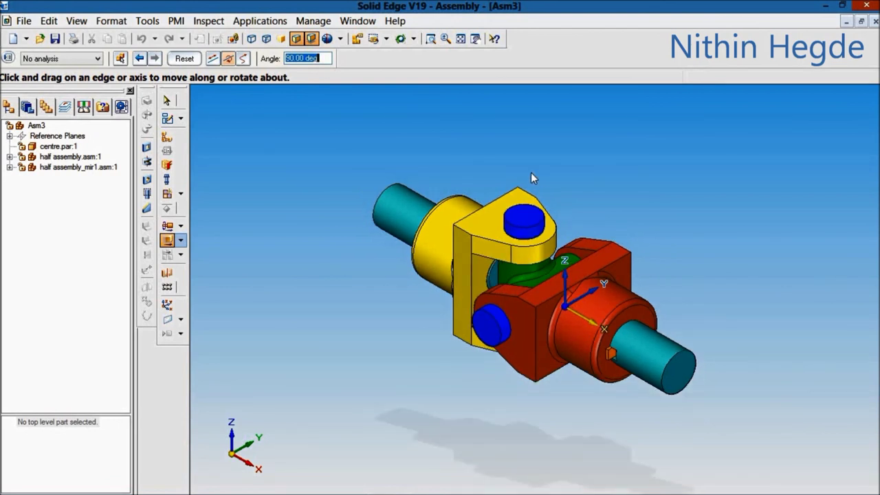
click(167, 101)
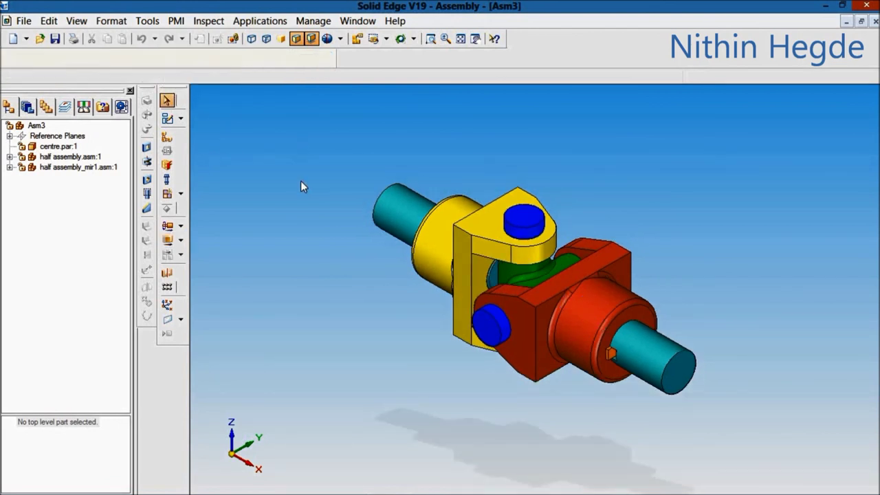